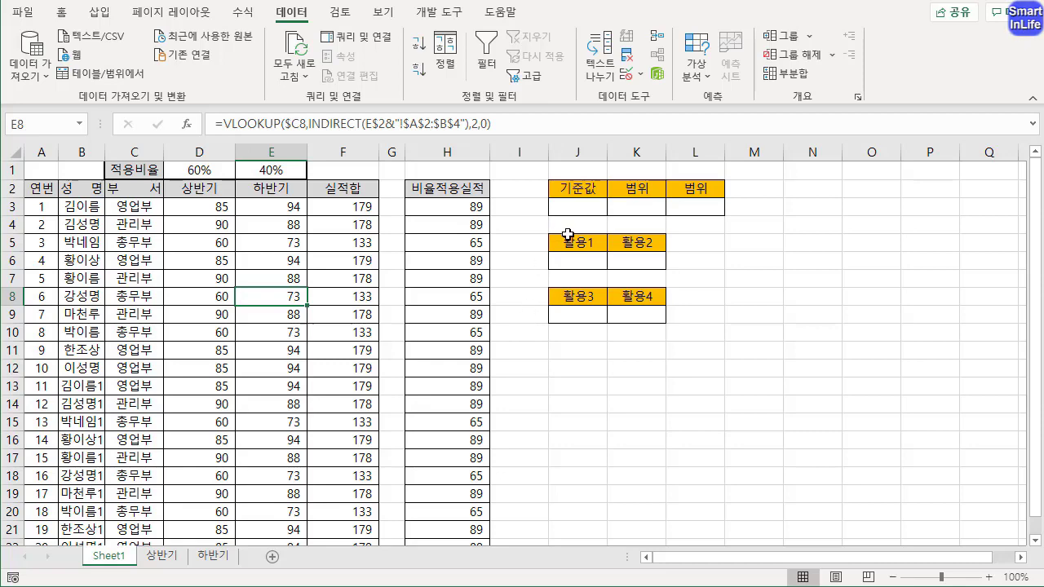
Start an OFFSET formula in cell J3 under 기준값 with B2 as the reference
click(571, 206)
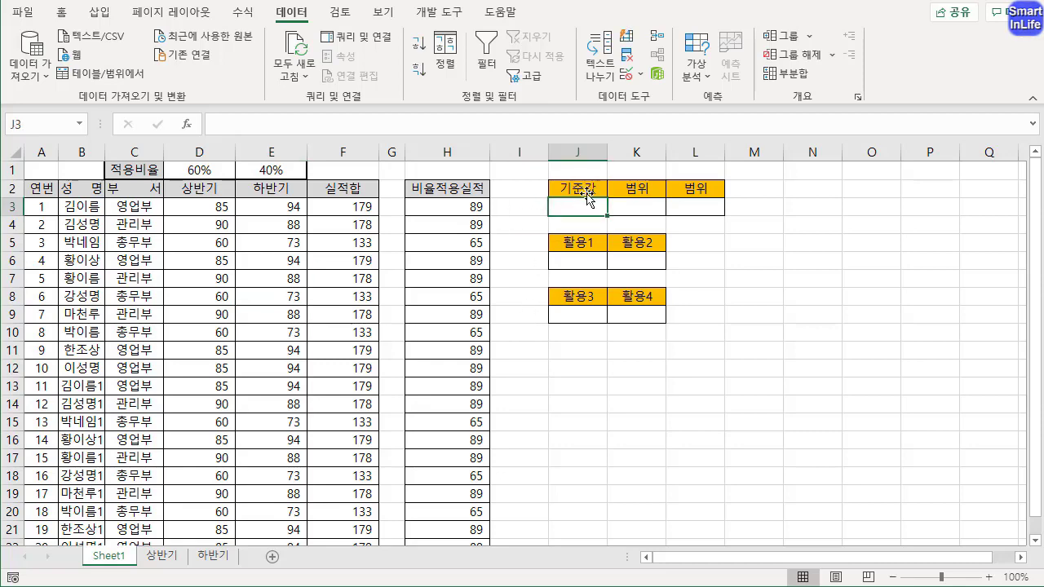
text(=O)
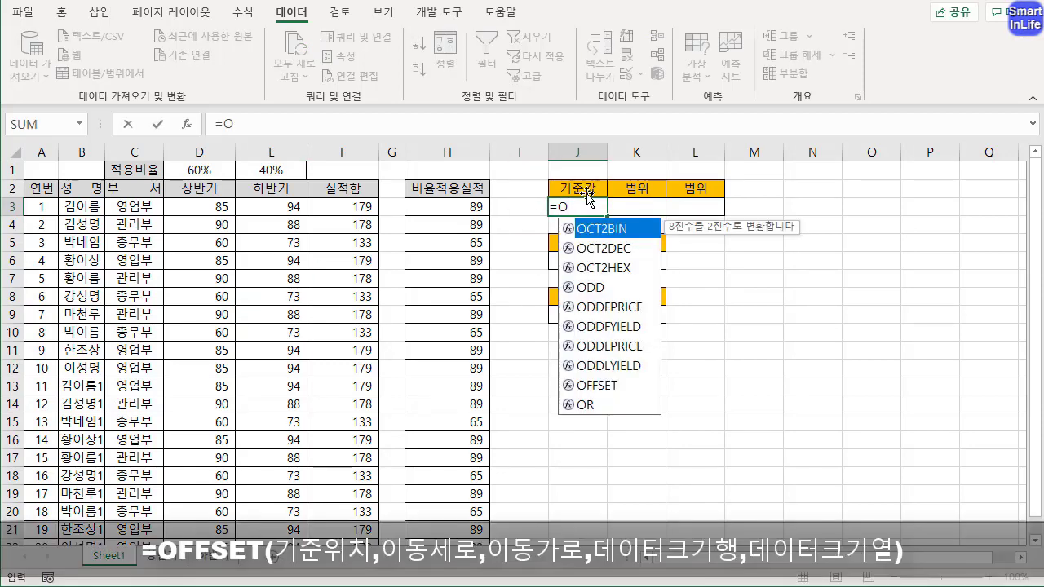
text(F)
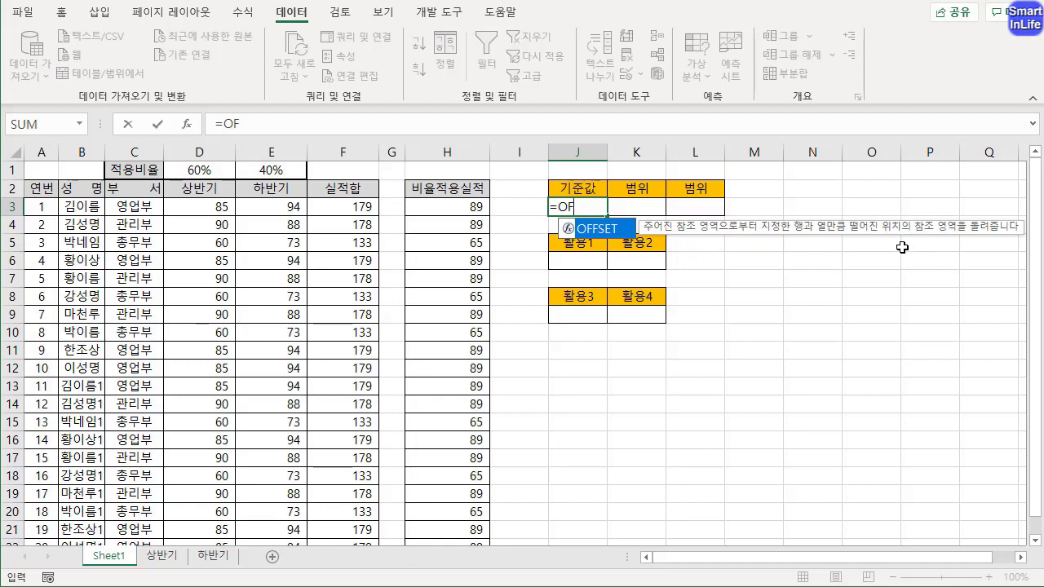
double_click(607, 233)
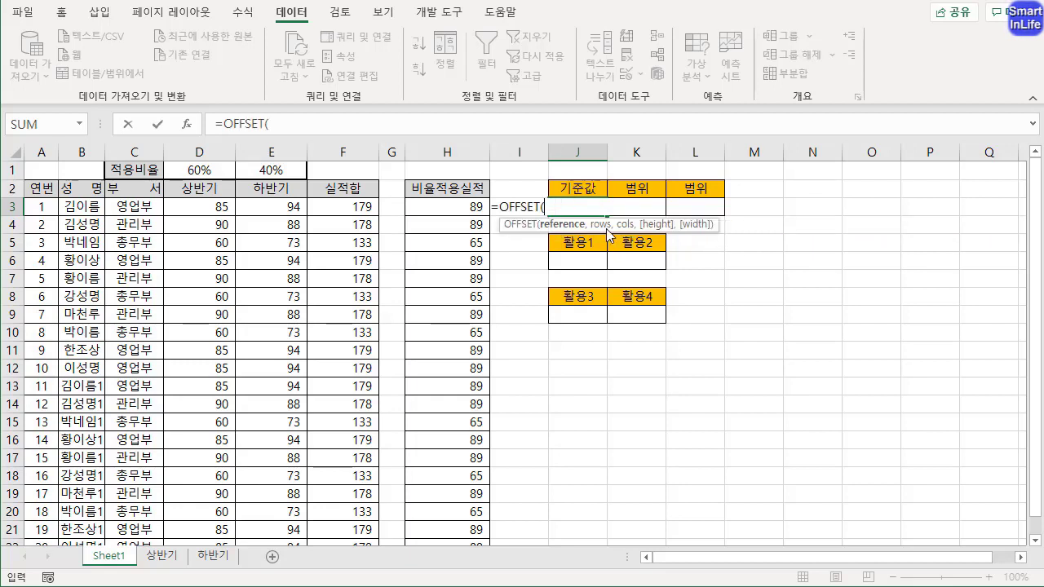
click(553, 209)
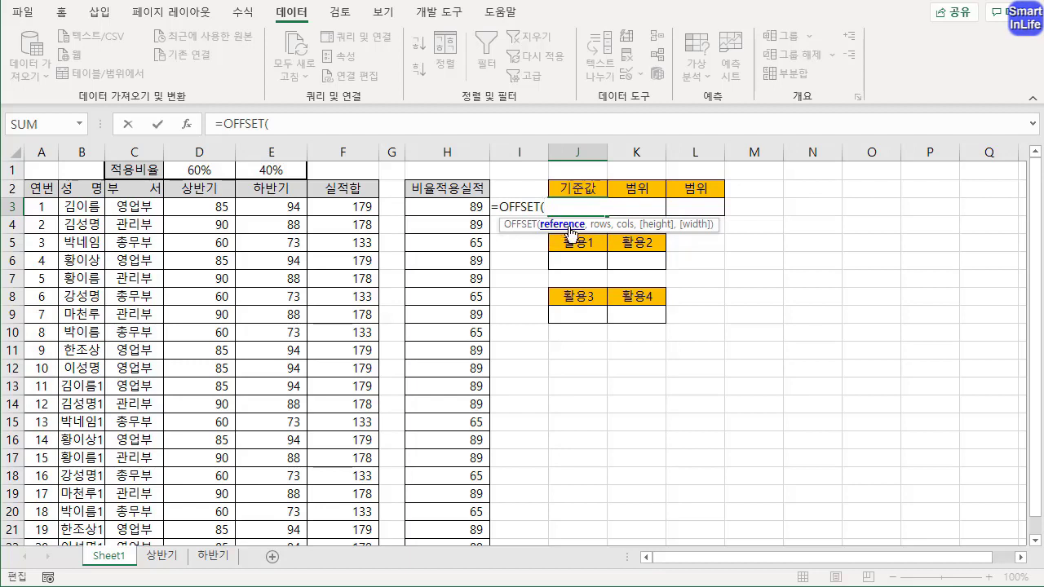
click(75, 193)
text(,)
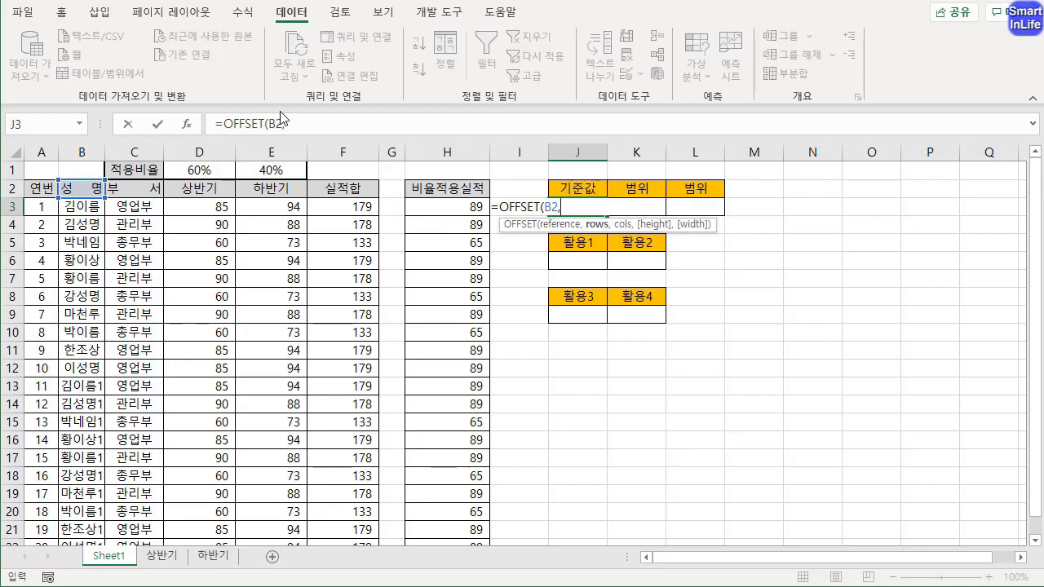
click(304, 121)
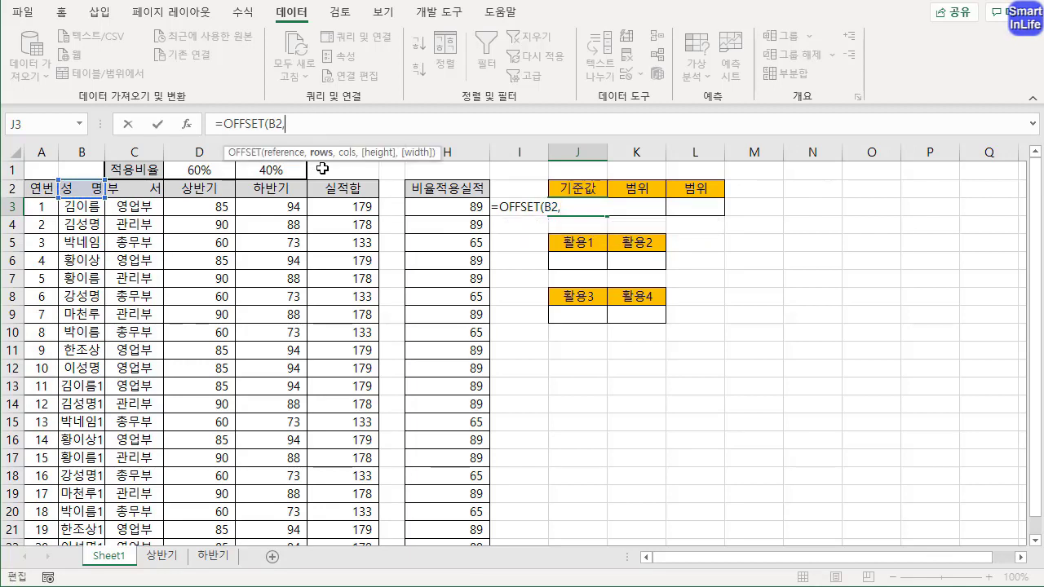
mouse_move(324, 169)
mouse_down()
mouse_move(352, 146)
mouse_move(350, 169)
mouse_up()
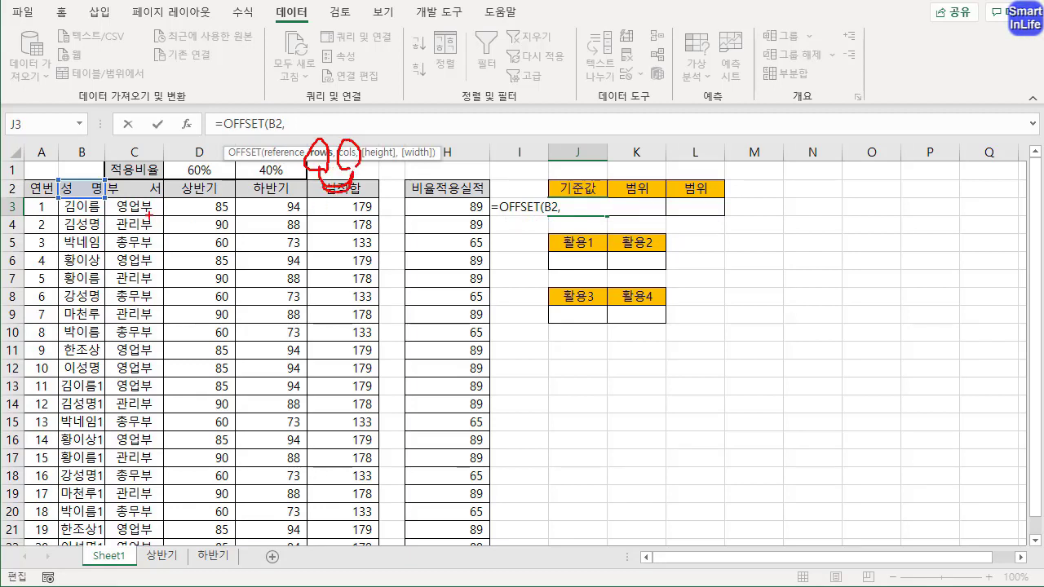
mouse_move(63, 214)
mouse_down()
mouse_move(100, 217)
mouse_move(78, 168)
mouse_move(104, 192)
mouse_up()
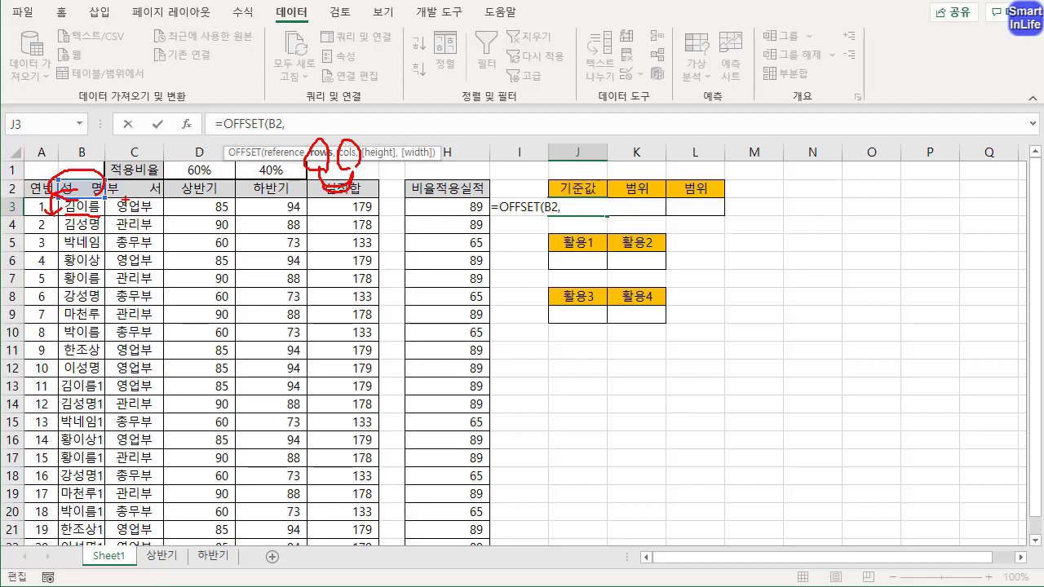
right_click(262, 198)
Give J3's OFFSET formula a row offset of 1 and a column offset of 0
text(1)
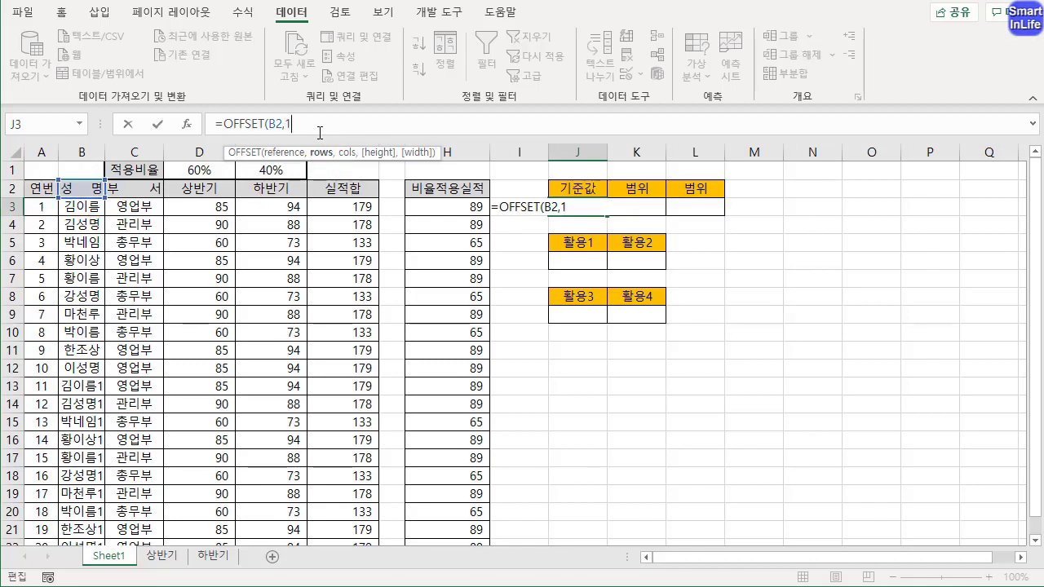
text(,0)
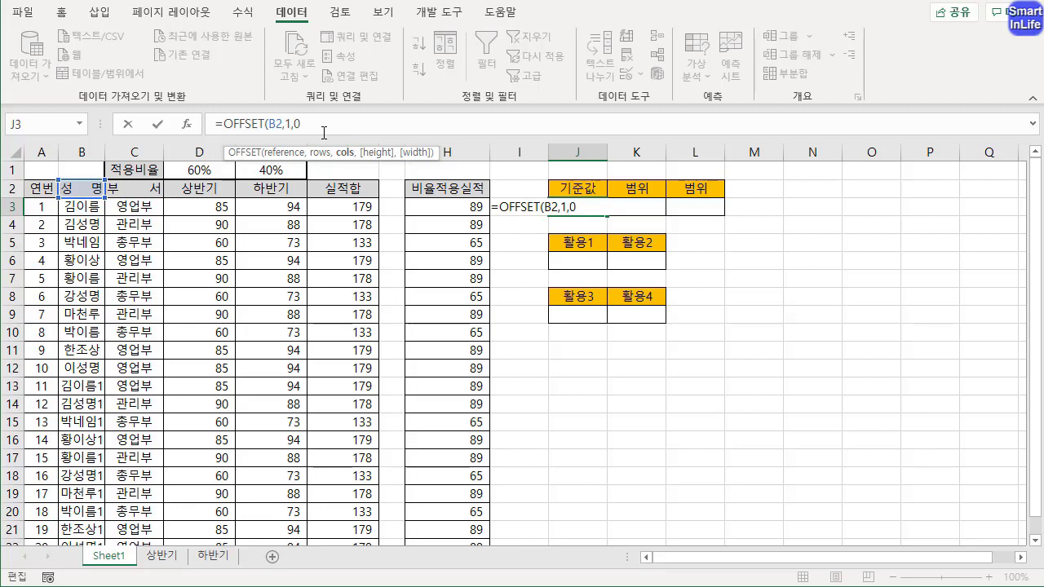
text(,)
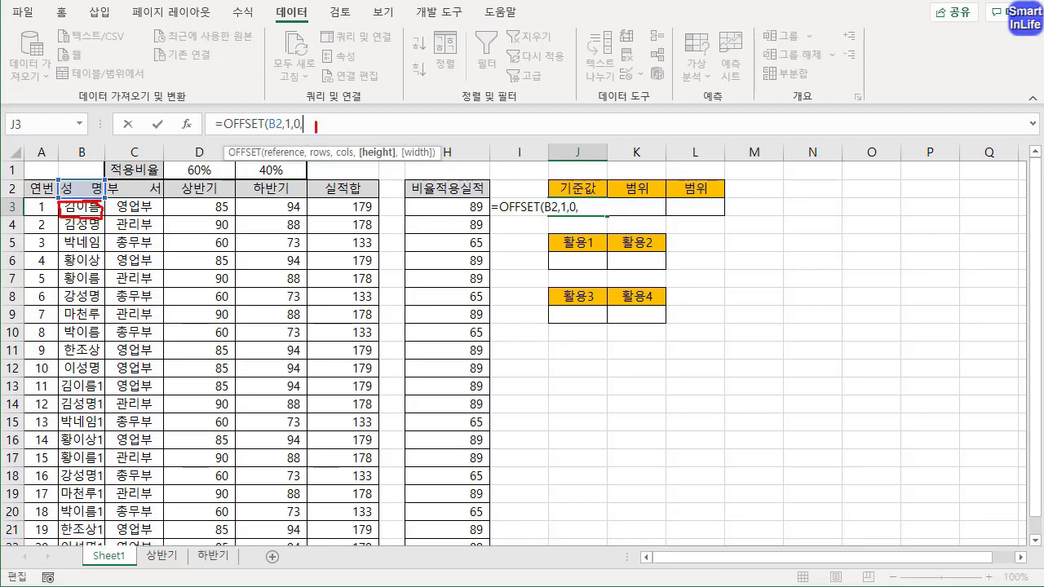
drag(64, 204, 65, 233)
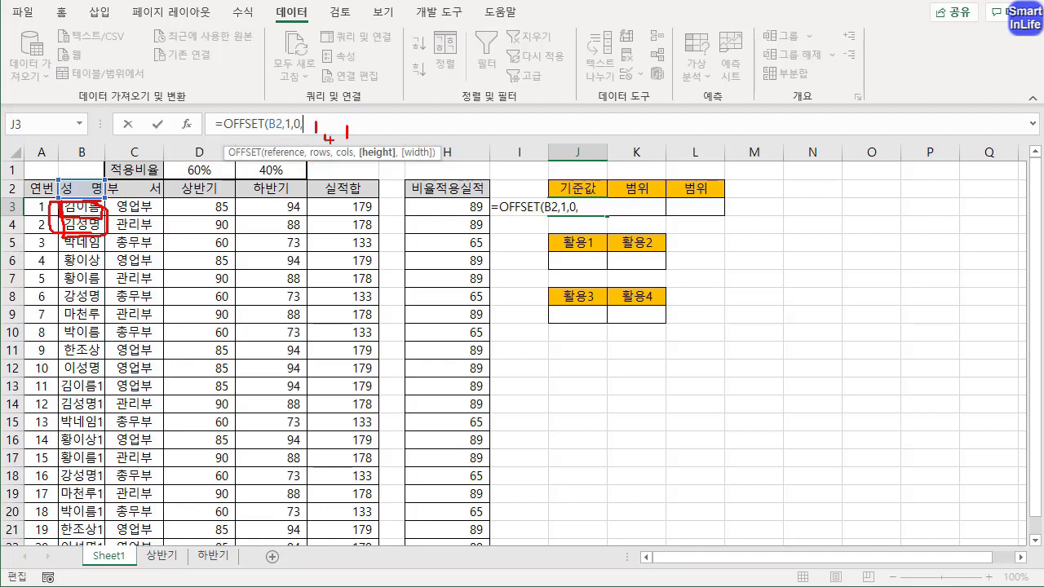
mouse_move(319, 163)
mouse_down()
mouse_move(342, 198)
mouse_move(373, 203)
mouse_up()
drag(371, 133, 385, 145)
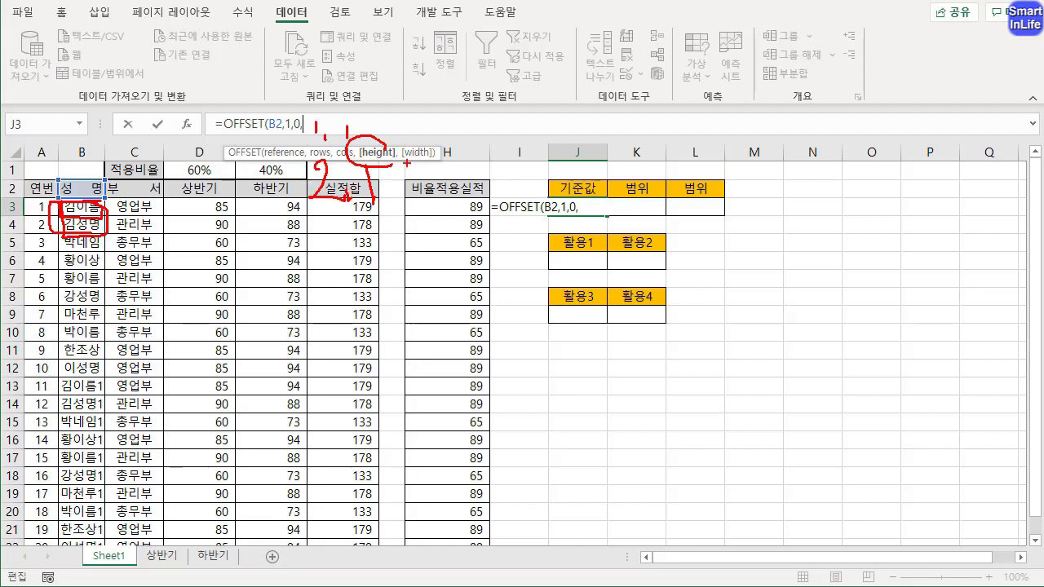
drag(405, 164, 432, 167)
mouse_move(368, 153)
mouse_down()
mouse_move(388, 104)
mouse_move(421, 147)
mouse_up()
mouse_move(57, 204)
mouse_down()
mouse_move(73, 304)
mouse_move(107, 272)
mouse_move(109, 220)
mouse_up()
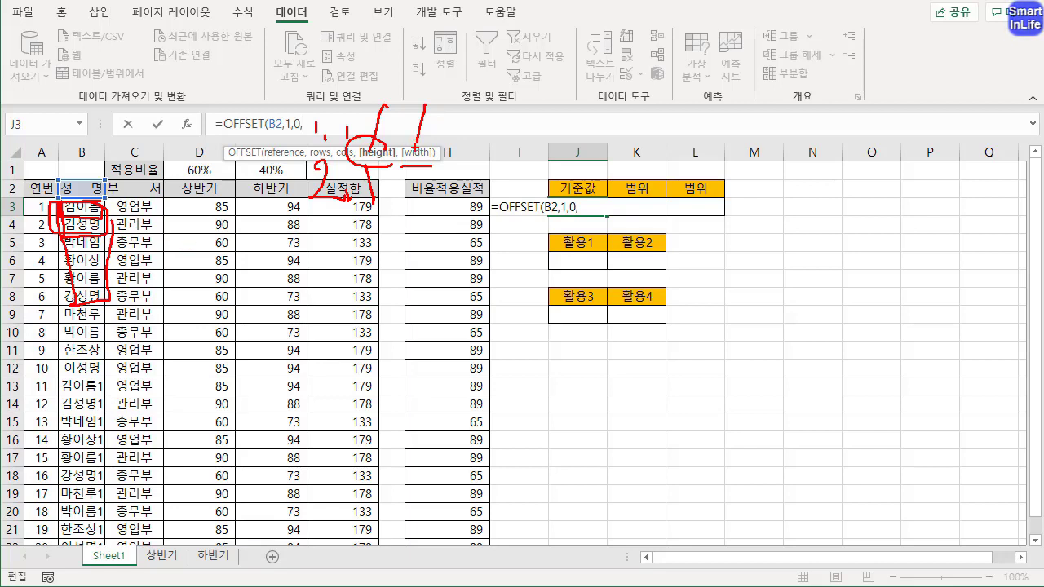
key(Escape)
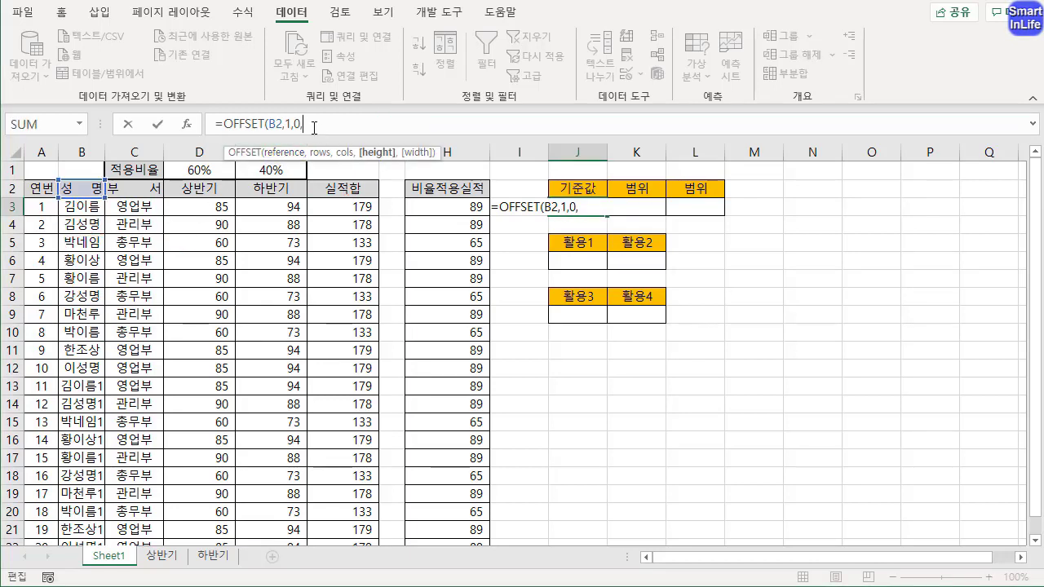
Complete the formula in J3 as =OFFSET(B2,1,0), without height and width arguments
key(BackSpace)
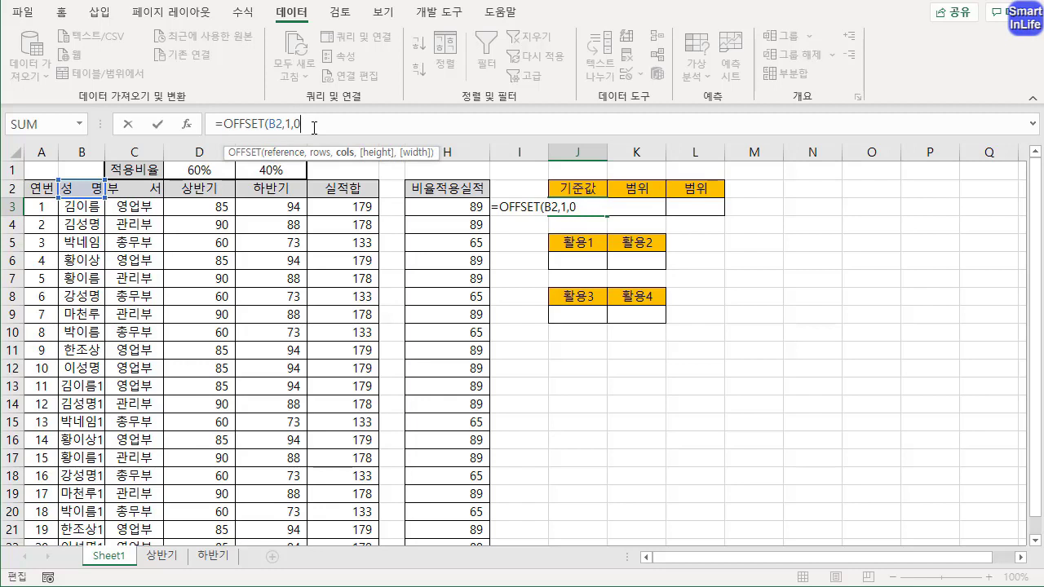
text())
key(Return)
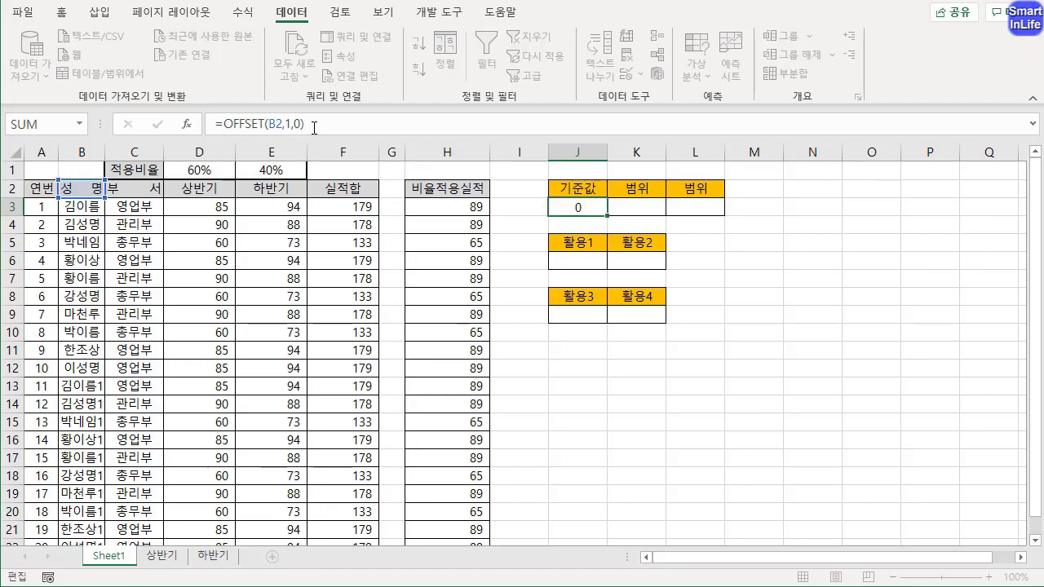
Compare J3's result with source cell B3 and review the arguments of its OFFSET formula
click(571, 209)
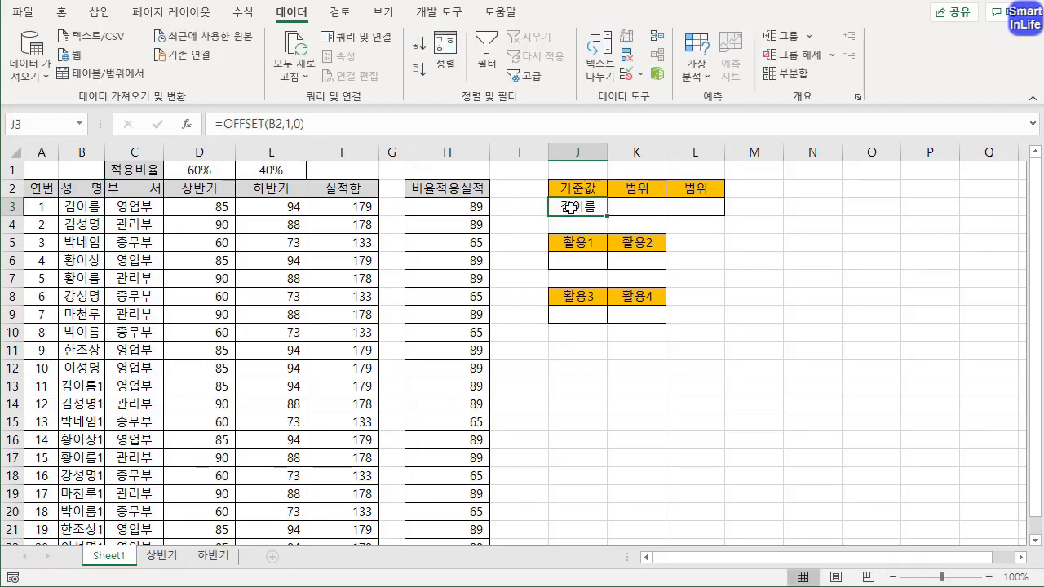
click(92, 209)
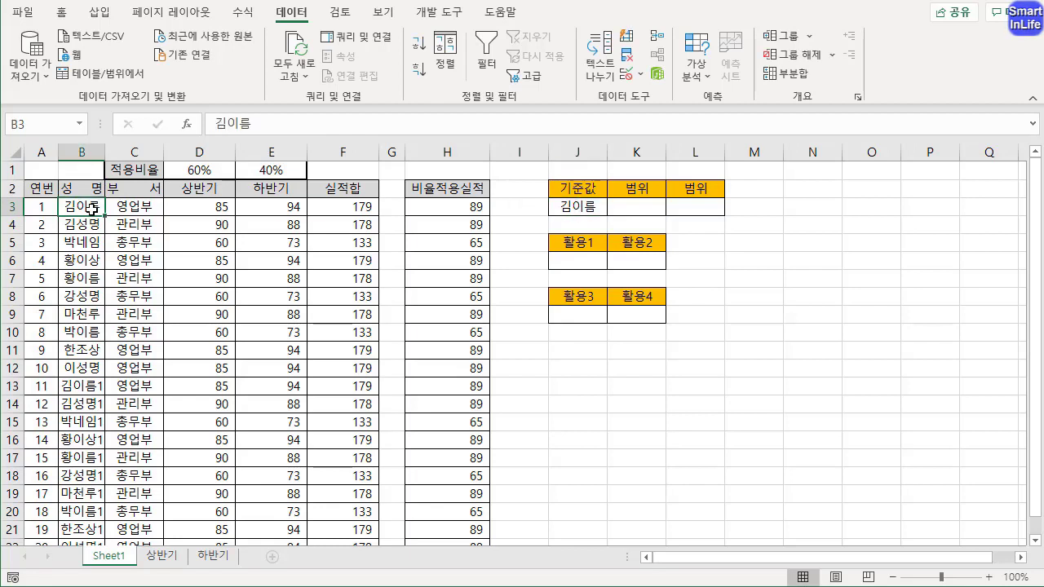
click(579, 207)
click(284, 124)
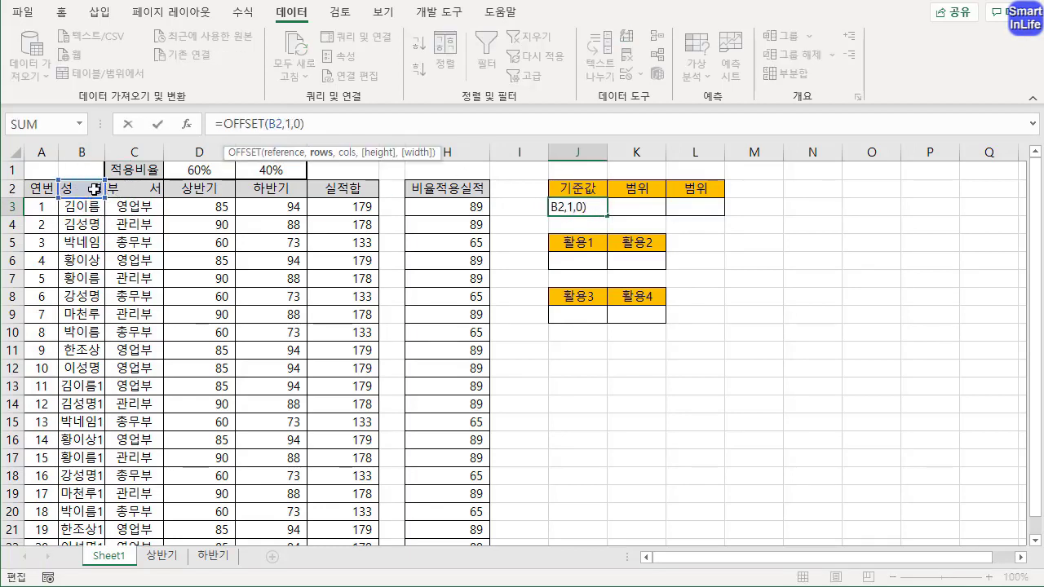
key(ctrl+2)
mouse_move(75, 190)
mouse_down()
mouse_move(55, 194)
mouse_move(61, 210)
mouse_up()
key(Escape)
key(Return)
click(583, 206)
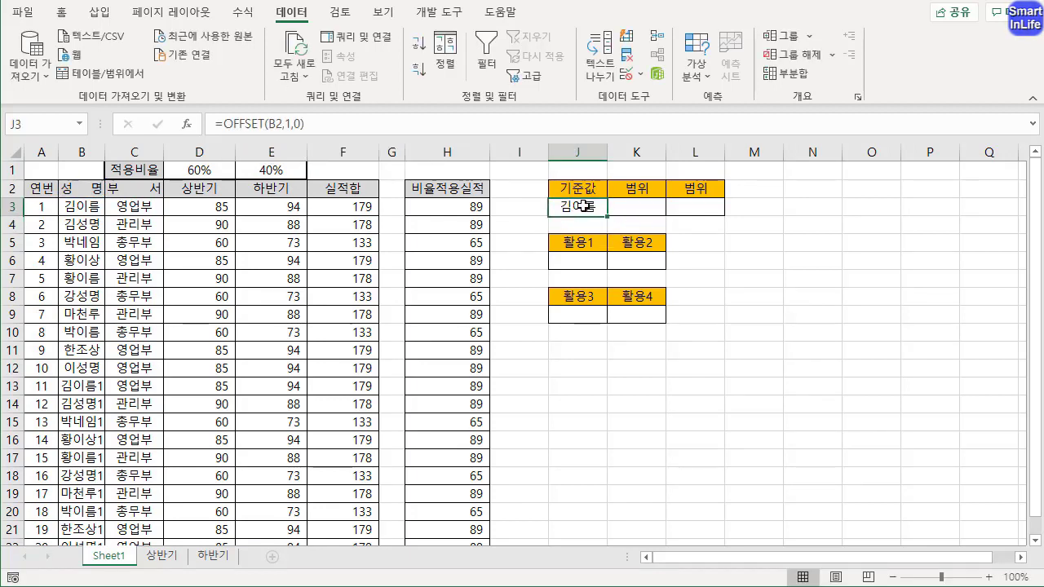
Start an OFFSET formula in cell K3 under 범위 with the 실적합 header F2 as the reference
click(632, 207)
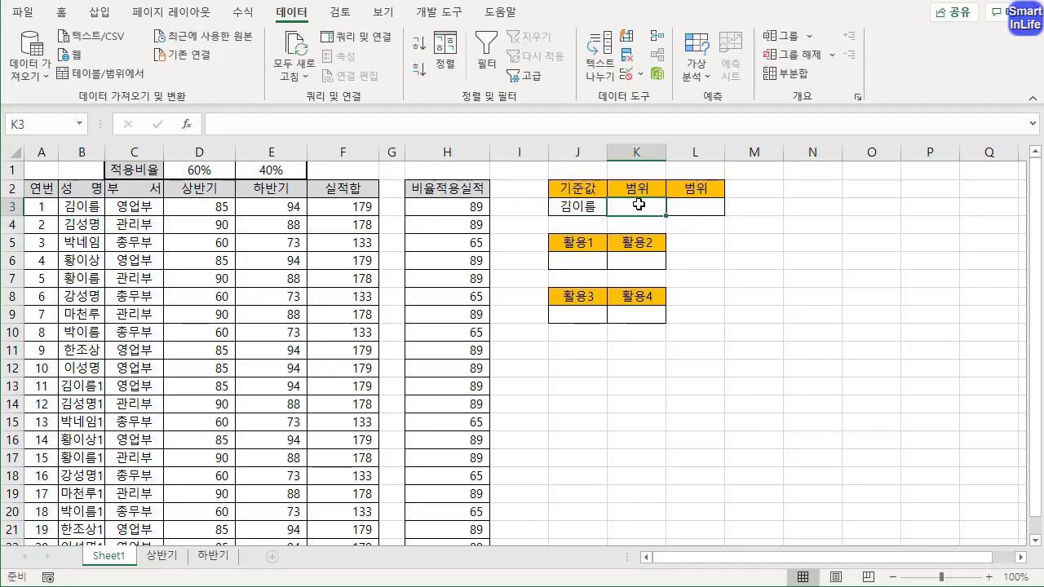
text(=)
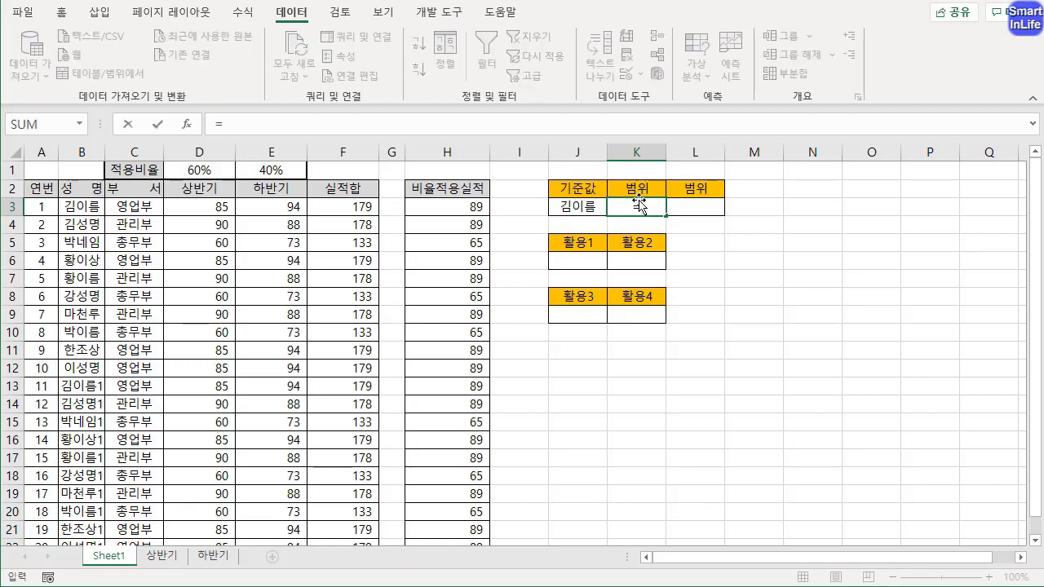
text(O)
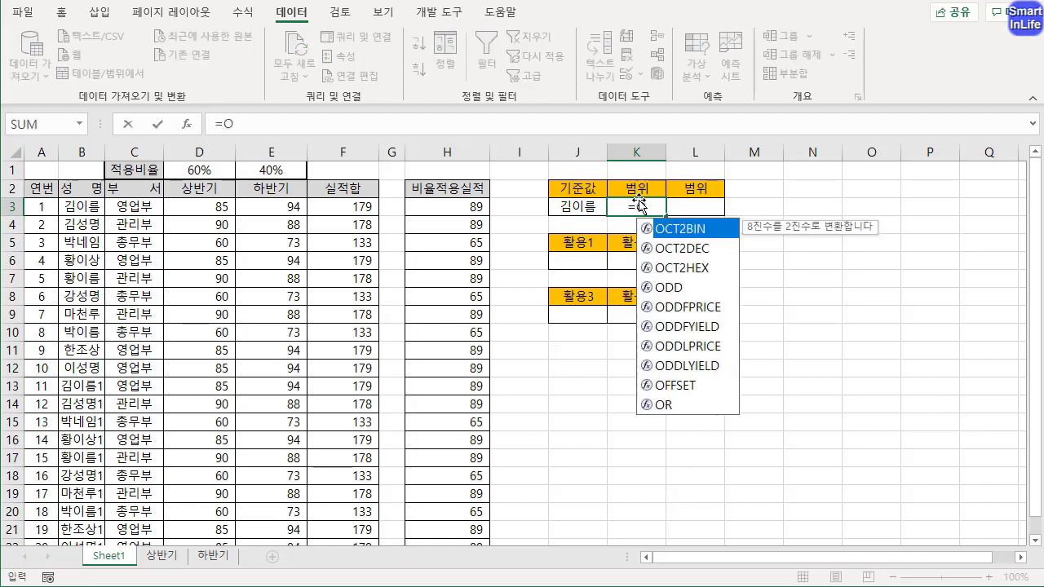
text(F)
key(Tab)
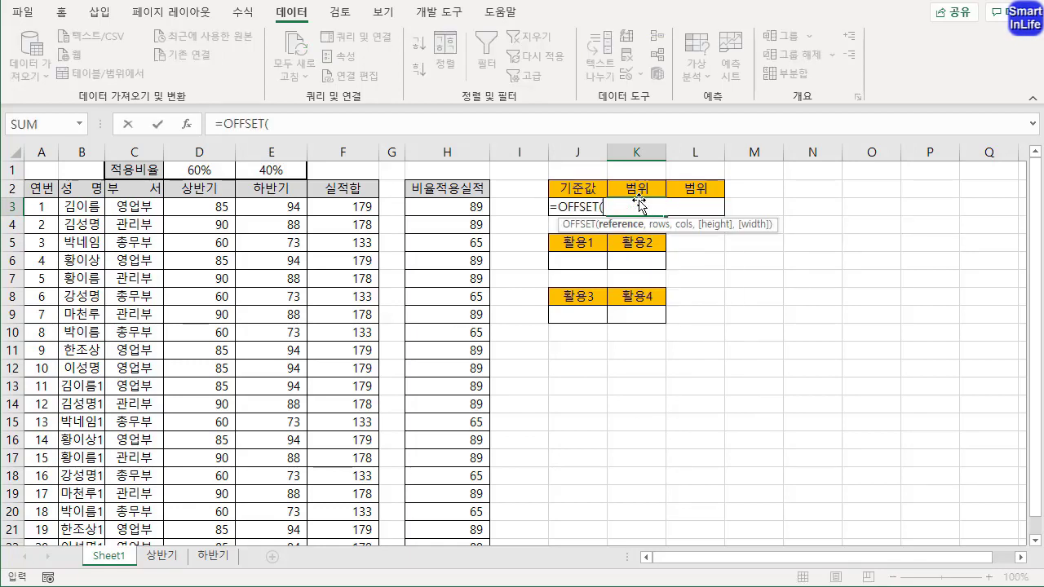
click(349, 189)
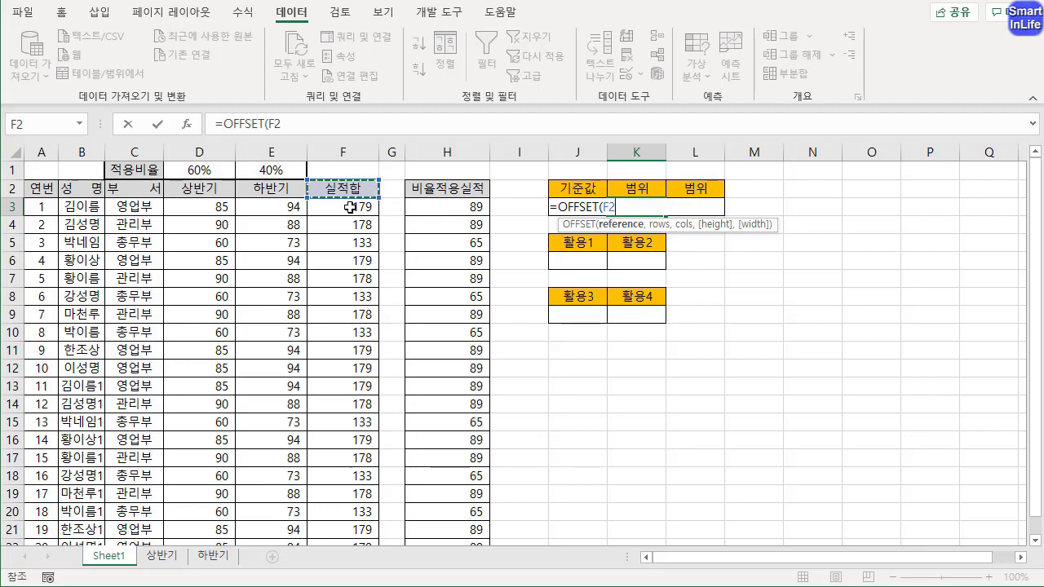
click(349, 207)
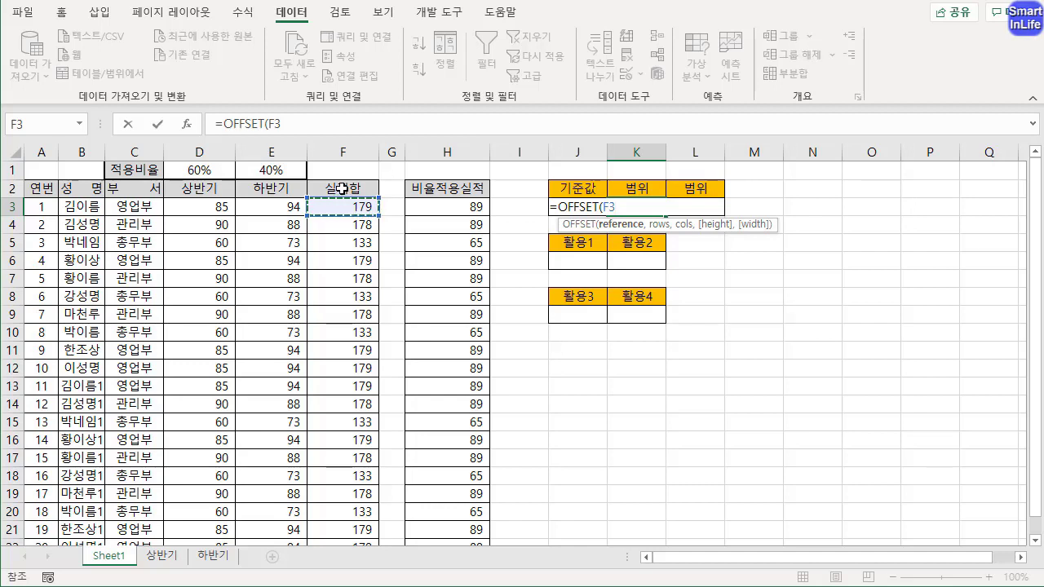
click(342, 189)
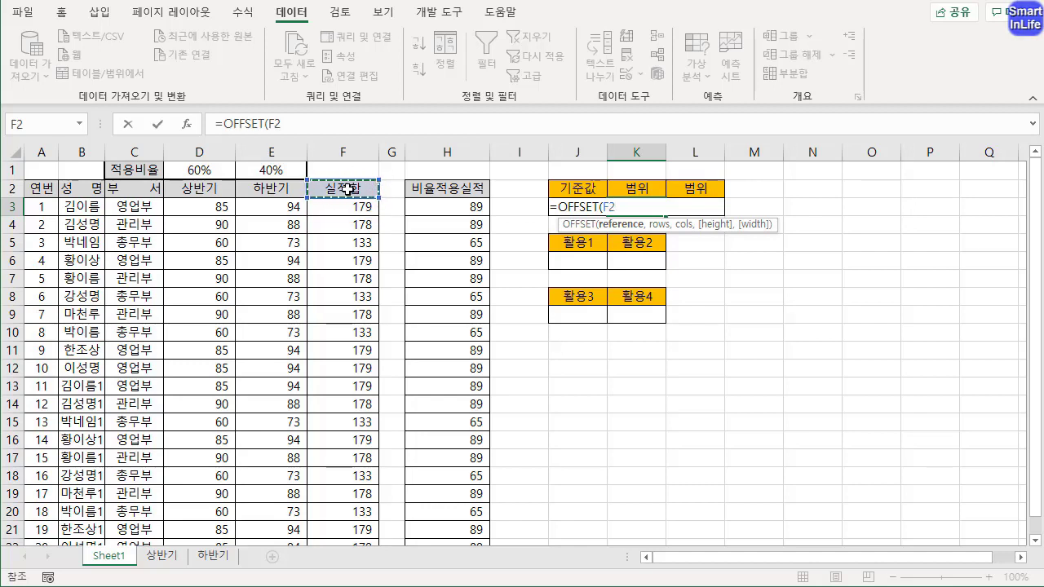
text(,)
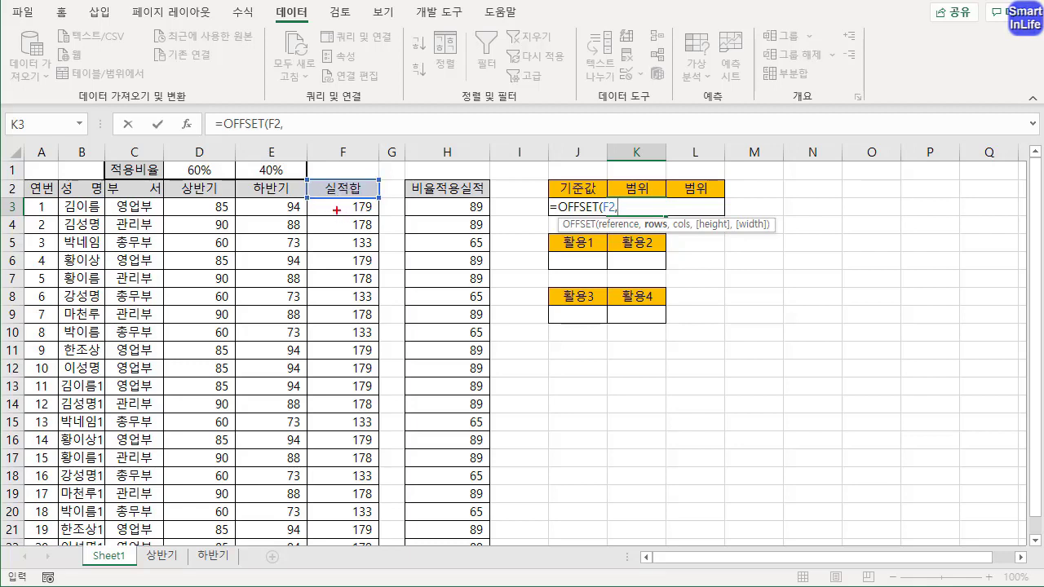
mouse_move(330, 204)
mouse_down()
mouse_move(319, 297)
mouse_move(359, 544)
mouse_up()
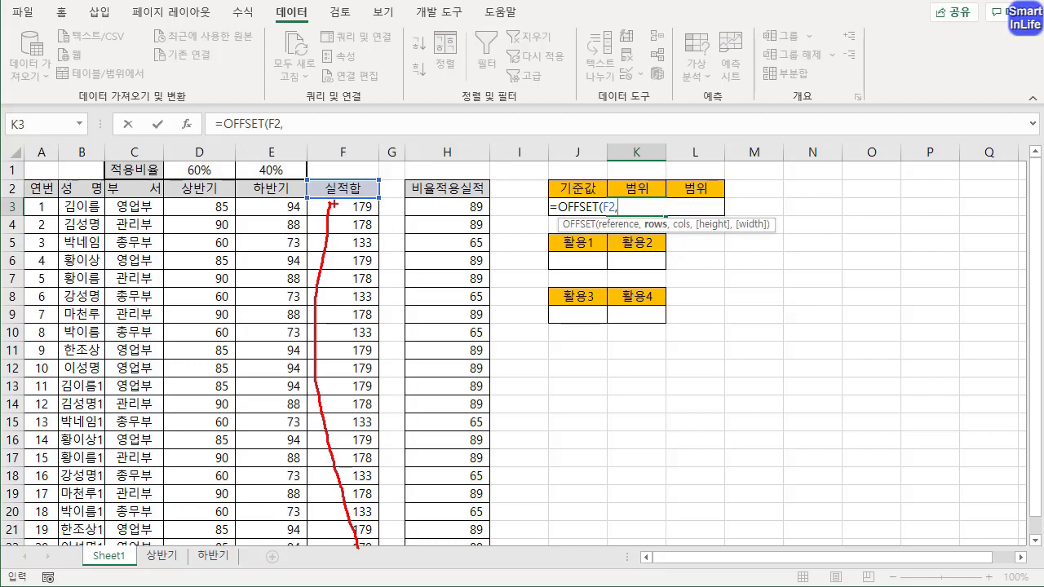
drag(322, 189, 311, 214)
key(Escape)
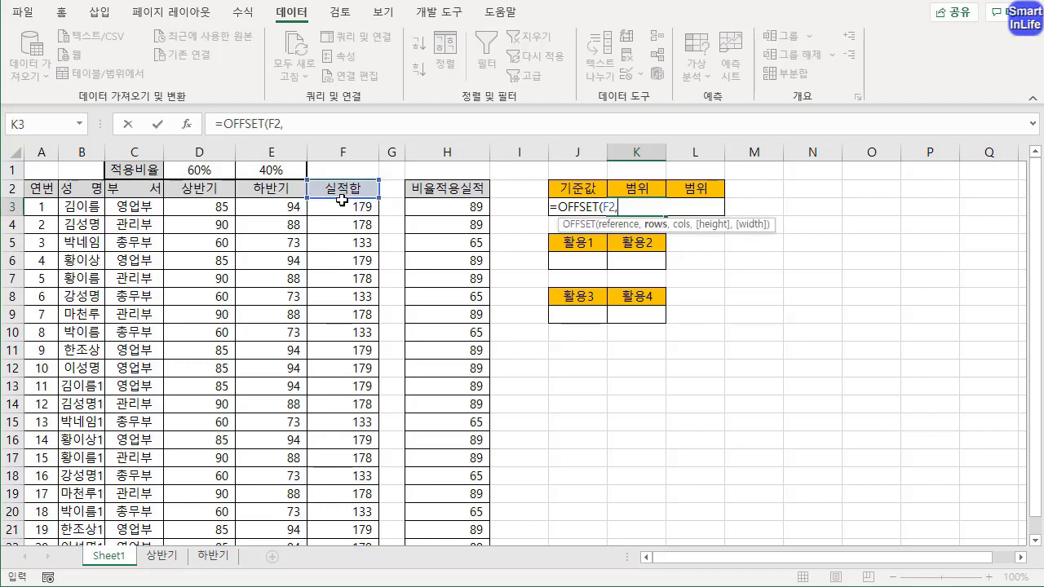
Give K3's OFFSET formula a row offset of 1 and a column offset of 0
text(1,0,)
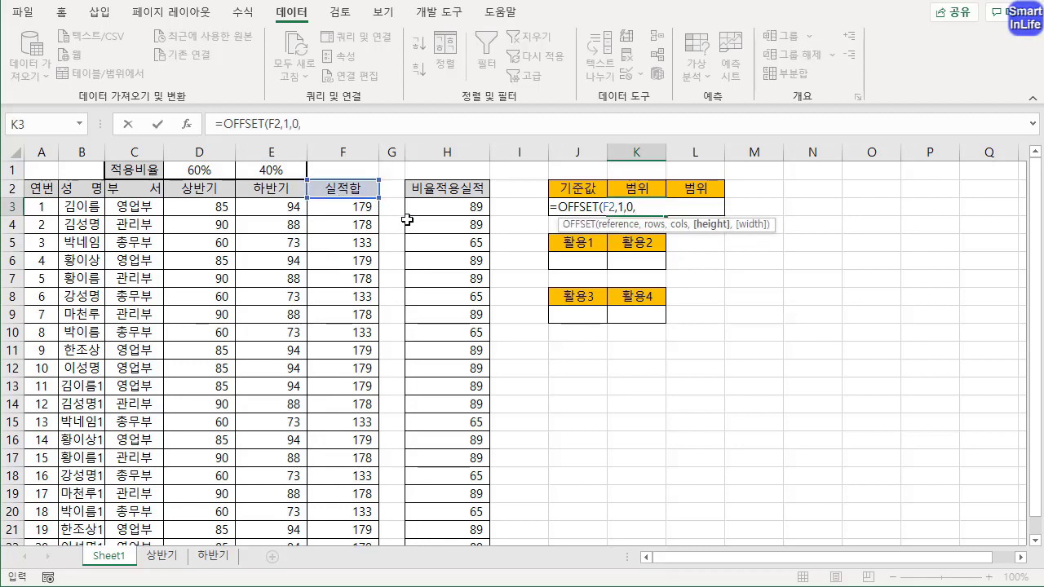
click(316, 123)
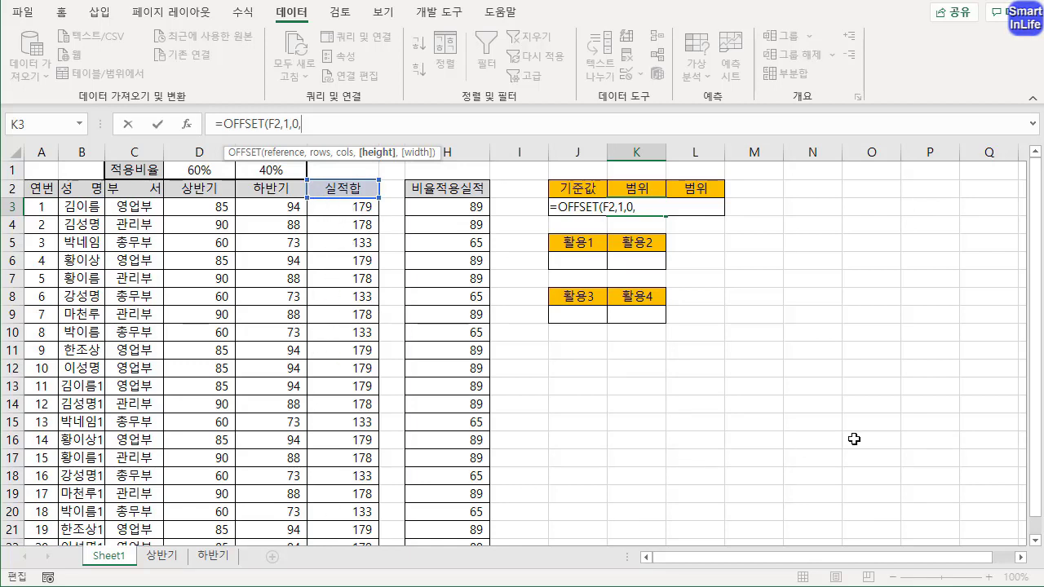
Complete the formula in K3 with a height of 20 and a width of 1, giving =OFFSET(F2,1,0,20,1)
drag(1035, 459, 1034, 483)
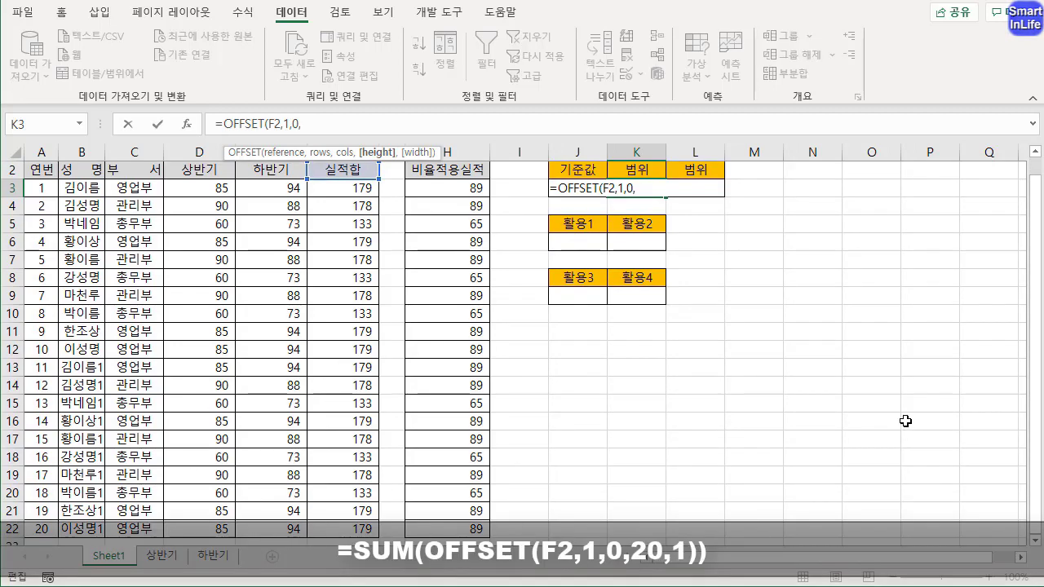
drag(1035, 414, 1013, 347)
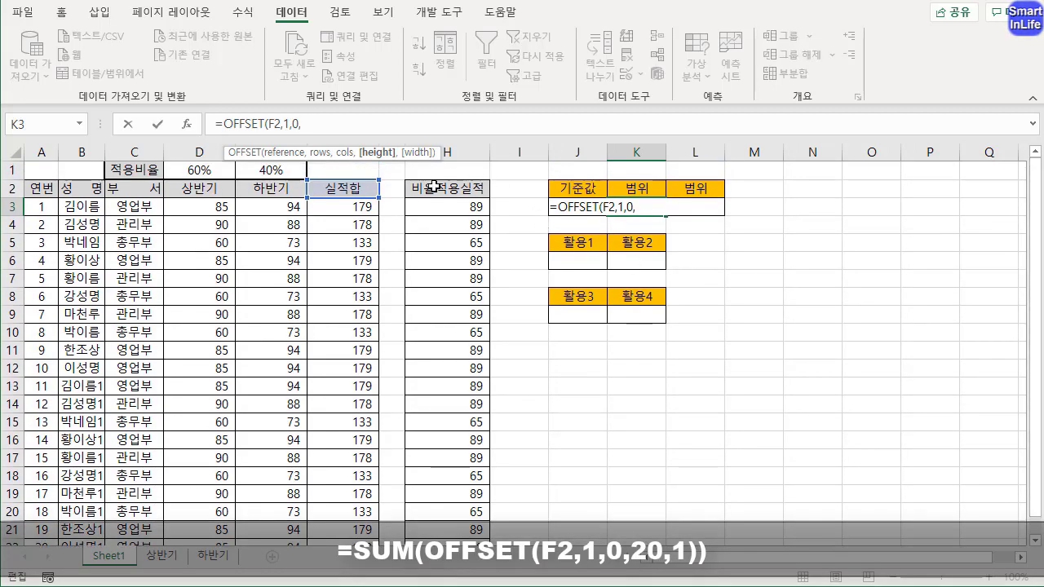
text(20)
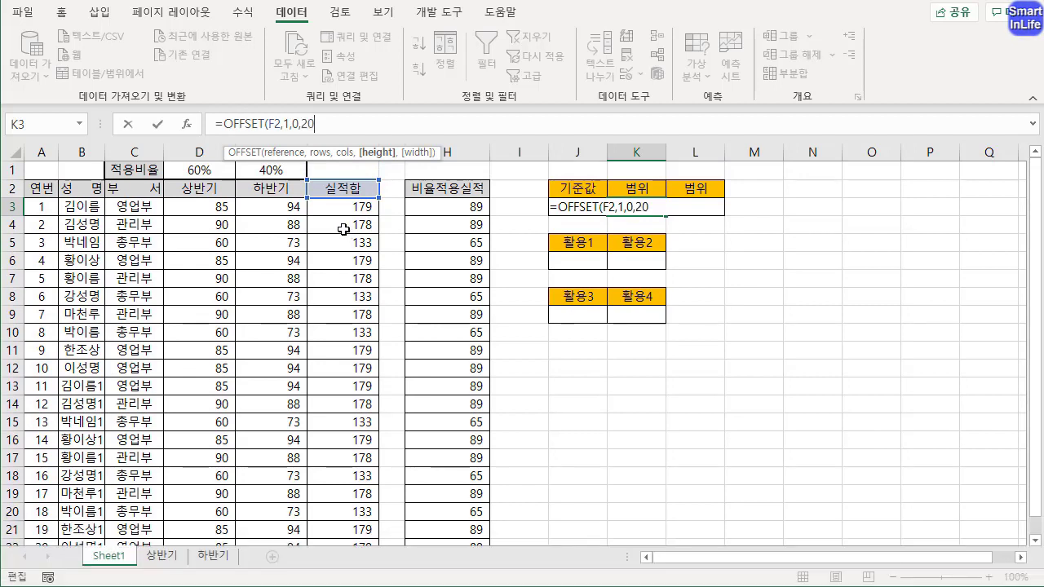
text(,)
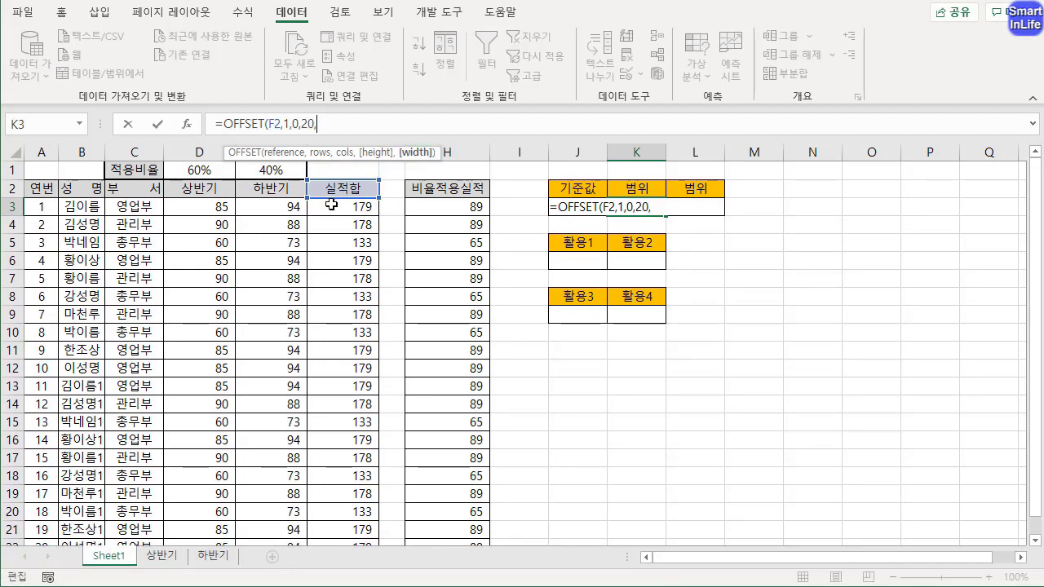
text(1))
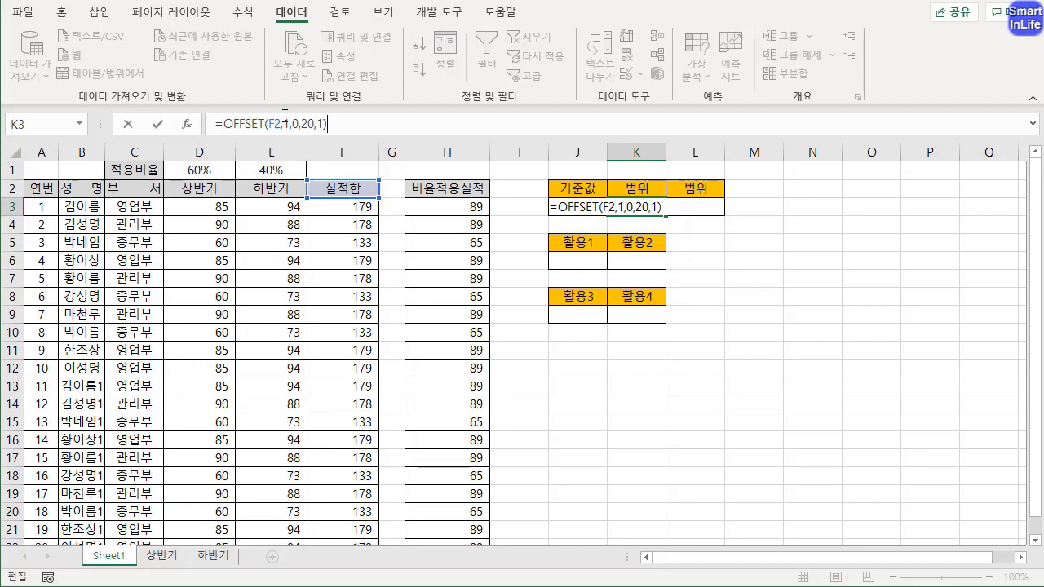
key(Return)
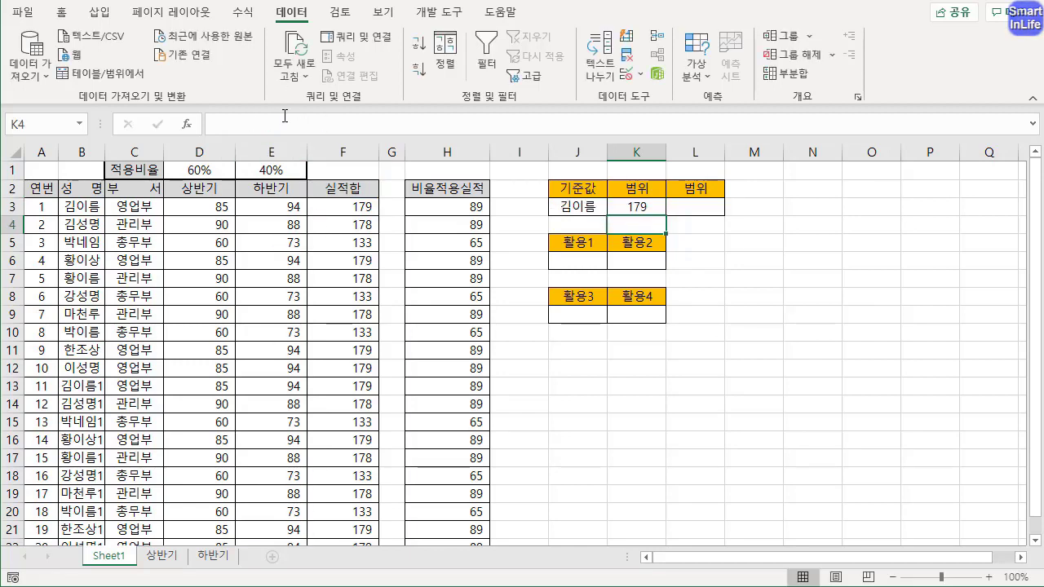
Wrap K3's OFFSET formula in SUM so that it reads =SUM(OFFSET(F2,1,0,20,1))
click(640, 209)
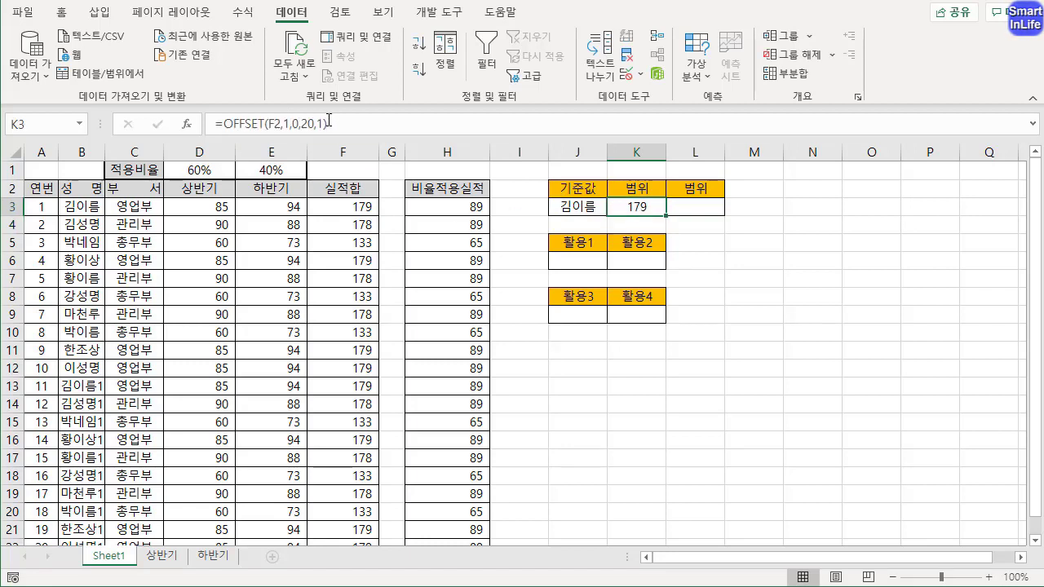
click(225, 124)
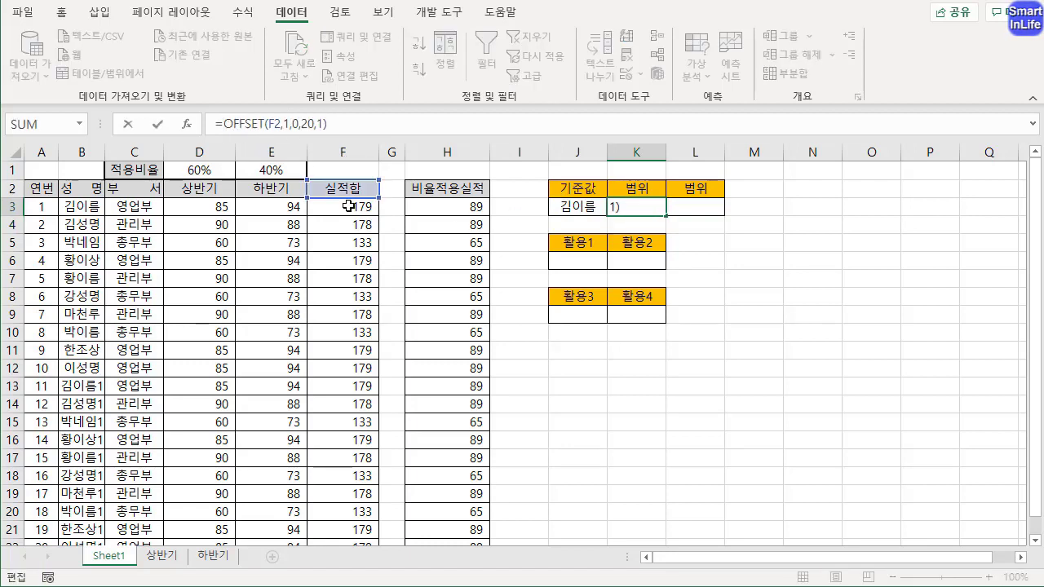
drag(226, 124, 336, 124)
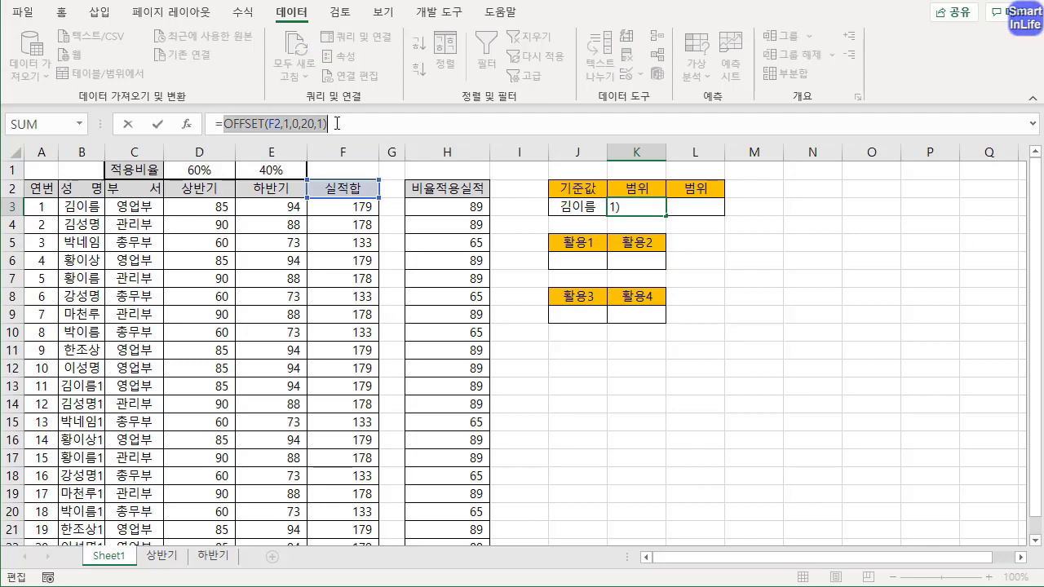
click(223, 125)
text(SUM)
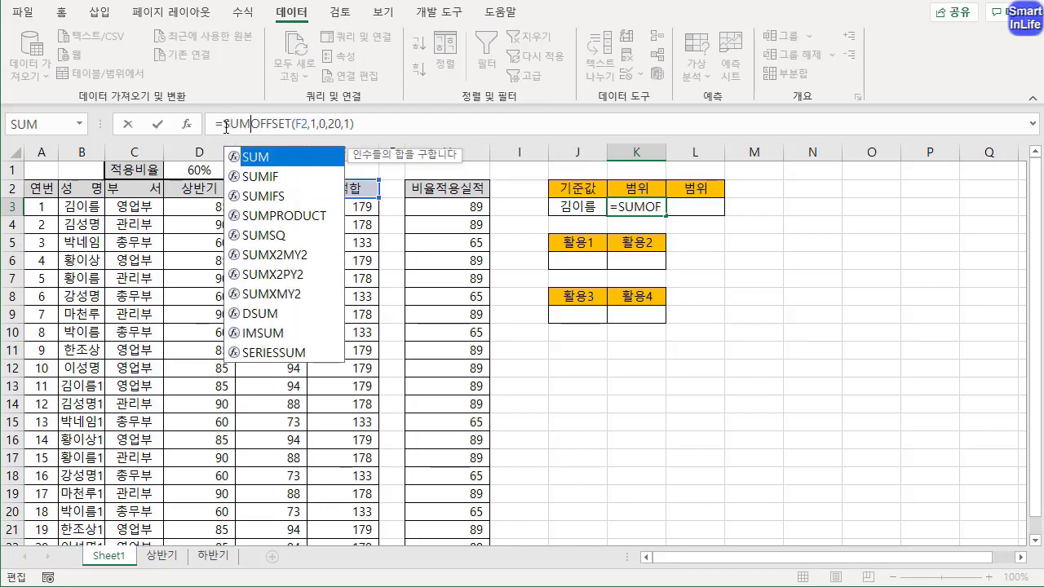
text(()
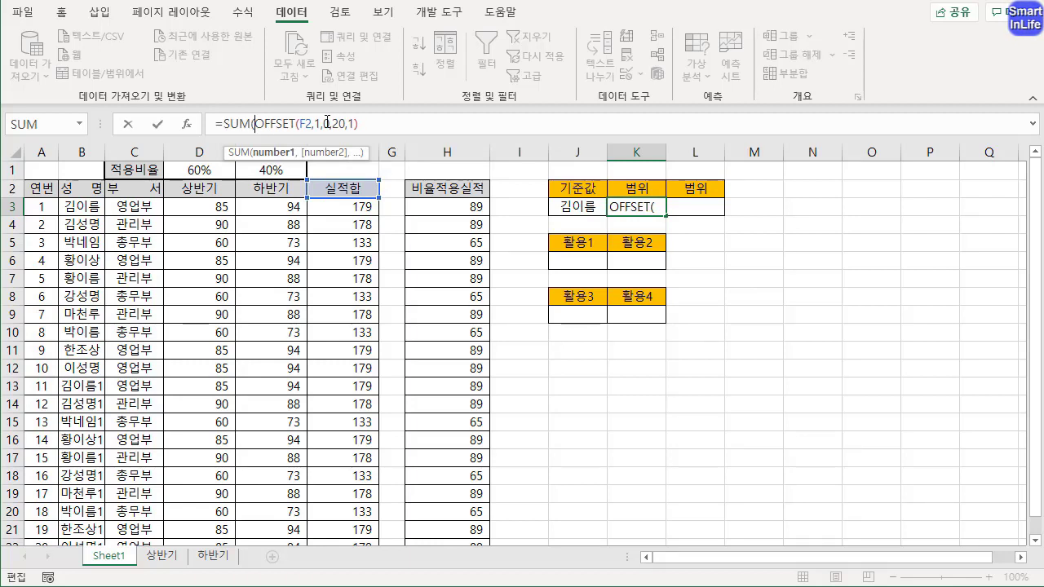
key(End)
text())
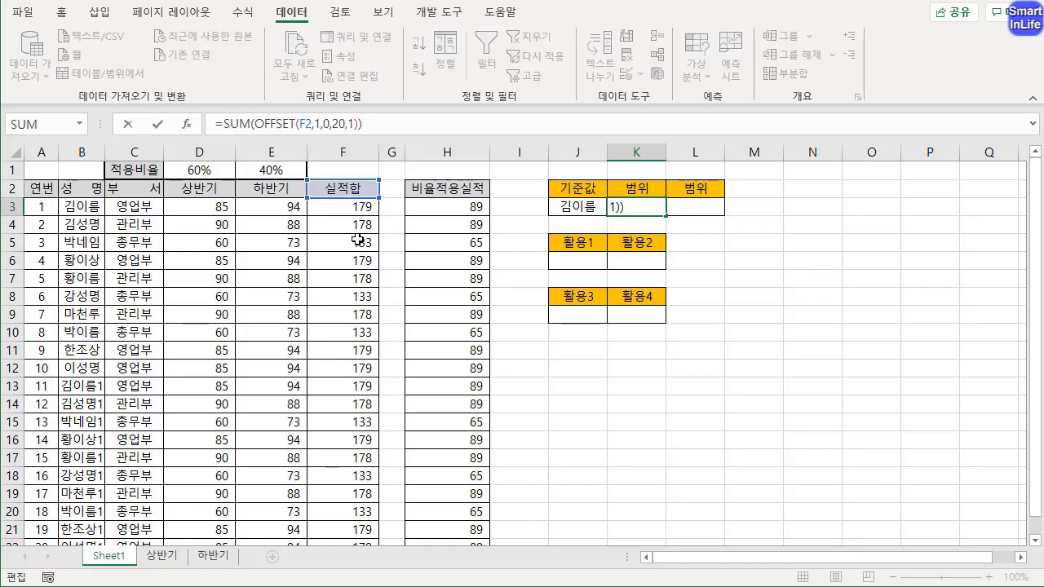
key(Return)
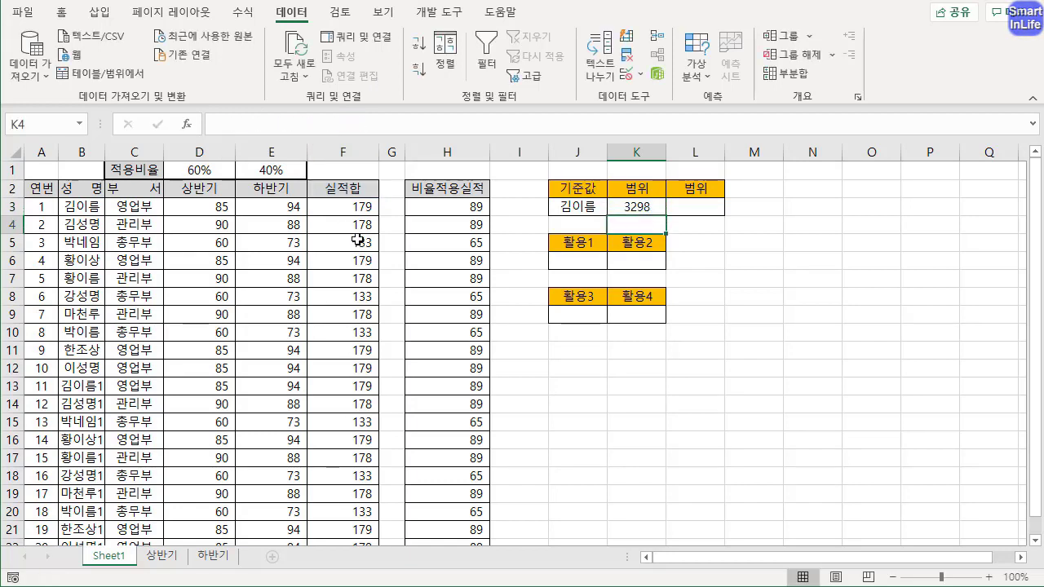
Compare K3's result with the sum of the 실적합 values in F3:F22
click(635, 208)
drag(342, 206, 355, 505)
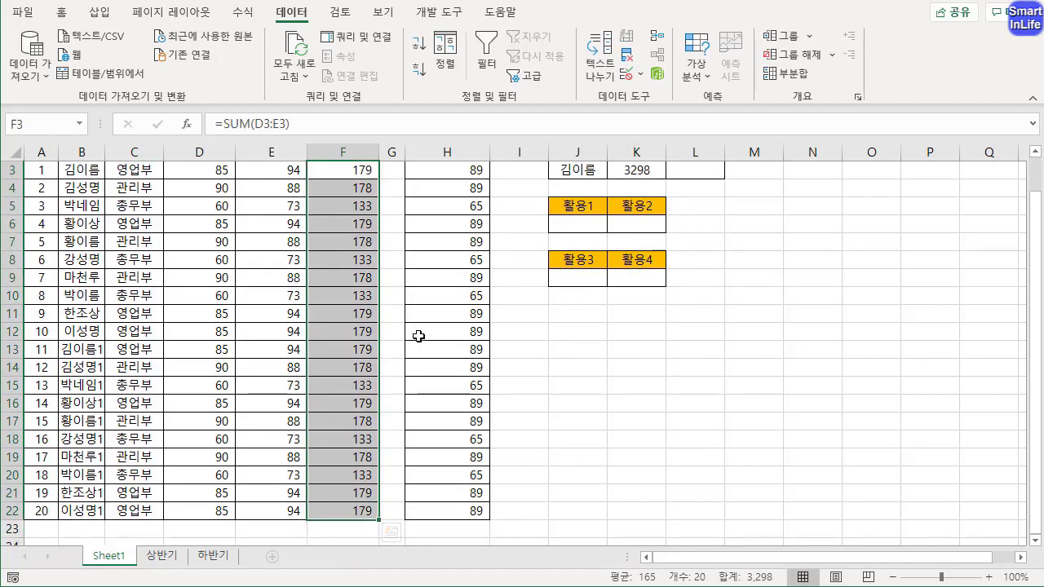
scroll(419, 336, up, 1)
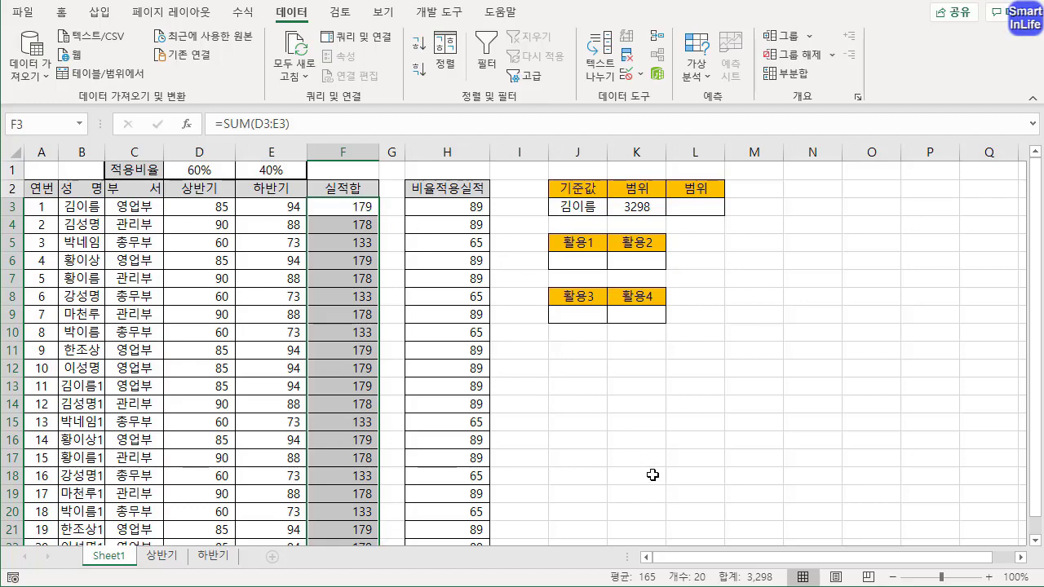
key(ctrl+q)
drag(720, 584, 742, 584)
drag(643, 215, 643, 199)
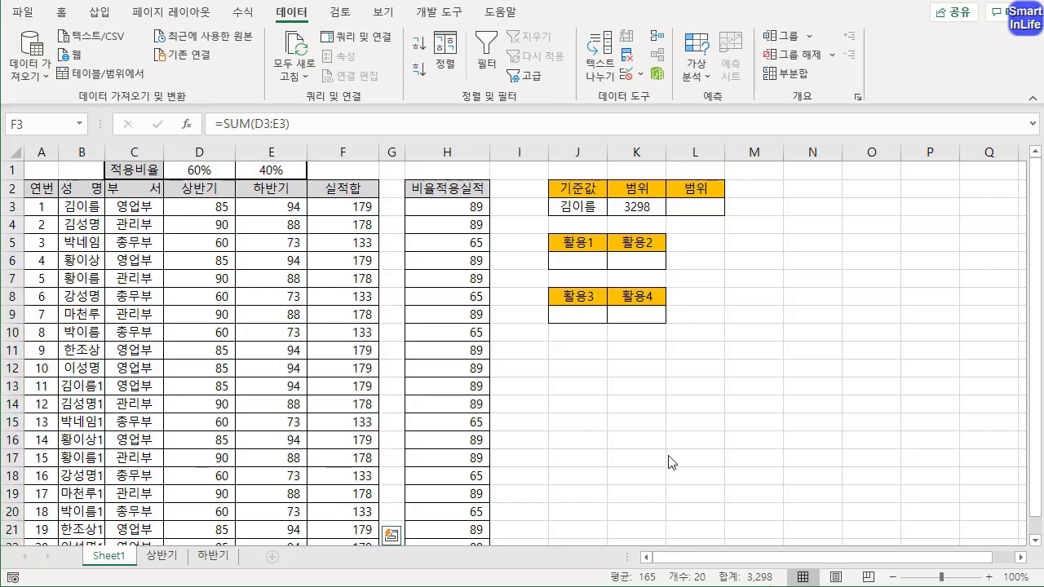
Review the OFFSET part of K3's SUM formula against the 실적합 range it refers to
click(620, 206)
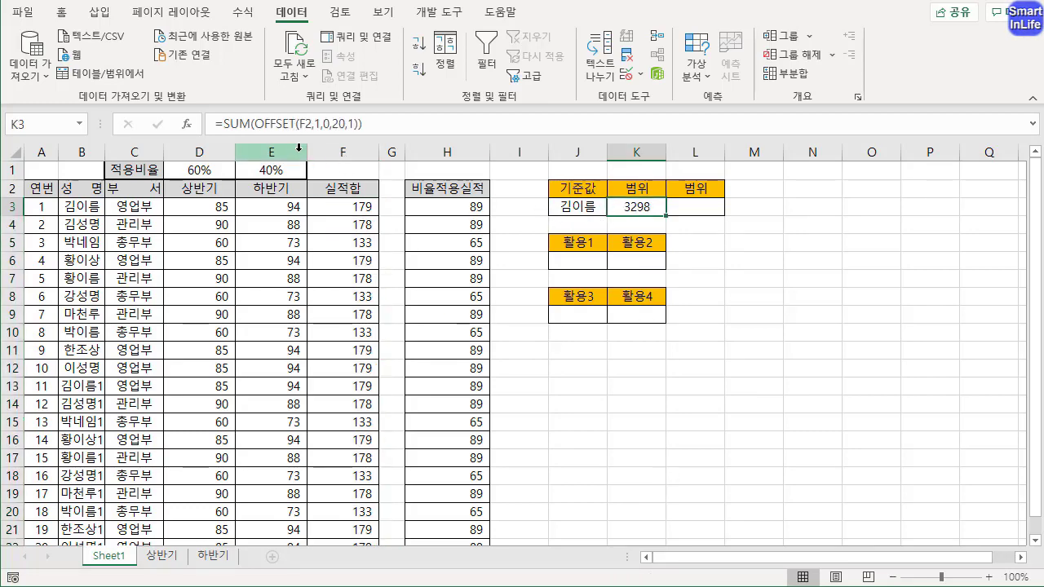
drag(256, 133, 342, 133)
mouse_move(326, 171)
mouse_down()
mouse_move(355, 202)
mouse_move(390, 173)
mouse_move(401, 518)
mouse_up()
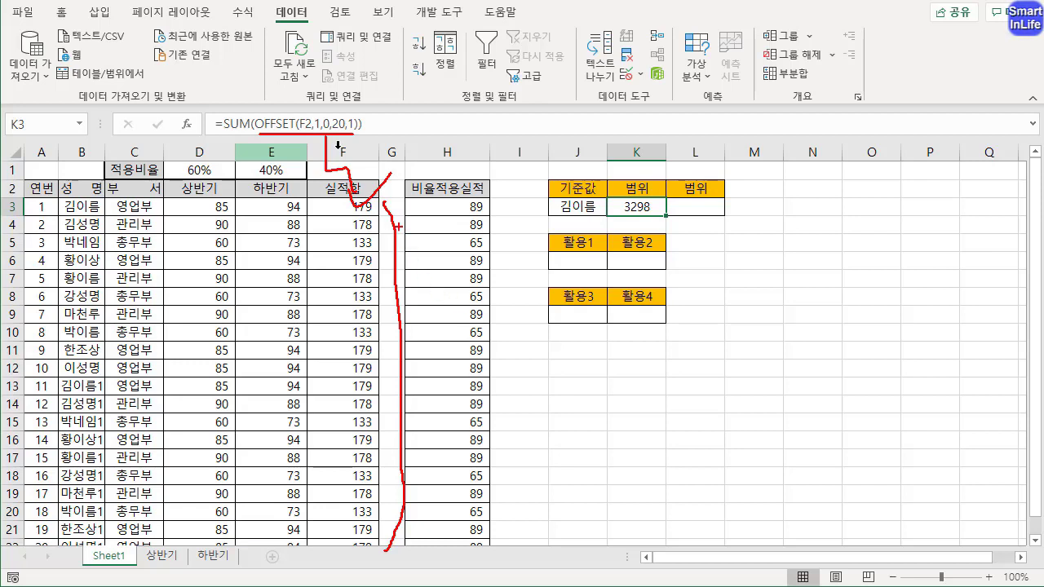
key(Escape)
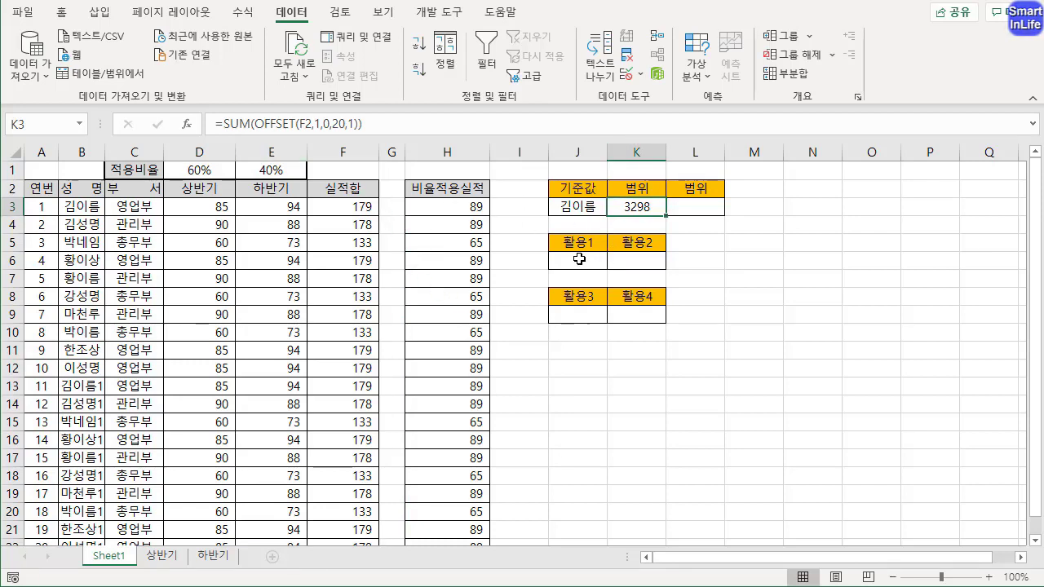
drag(579, 259, 636, 259)
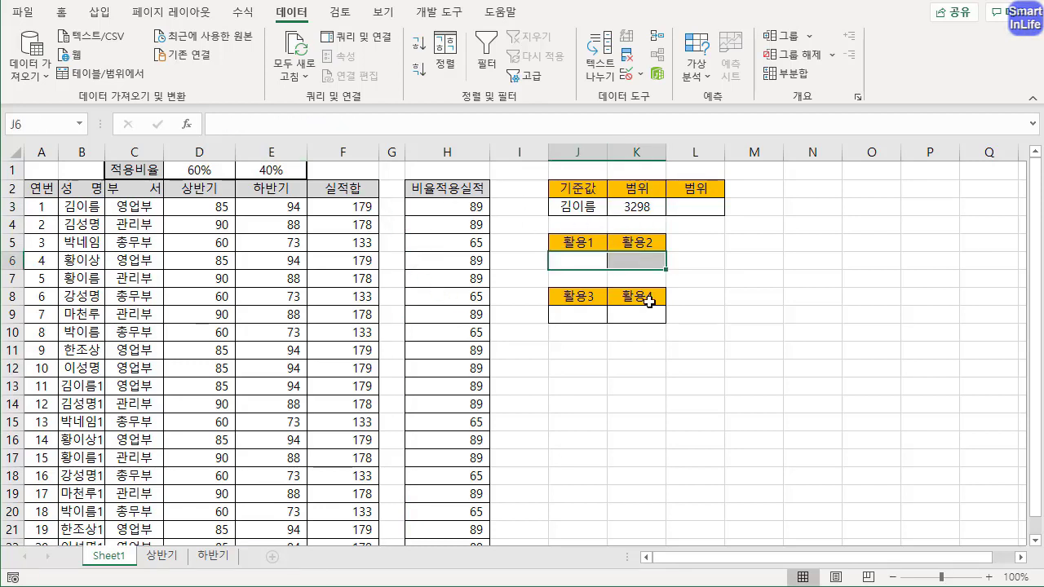
Start an OFFSET formula in L3 with the 실적합 header F2 as reference, row offset 1 and column offset 0
click(693, 212)
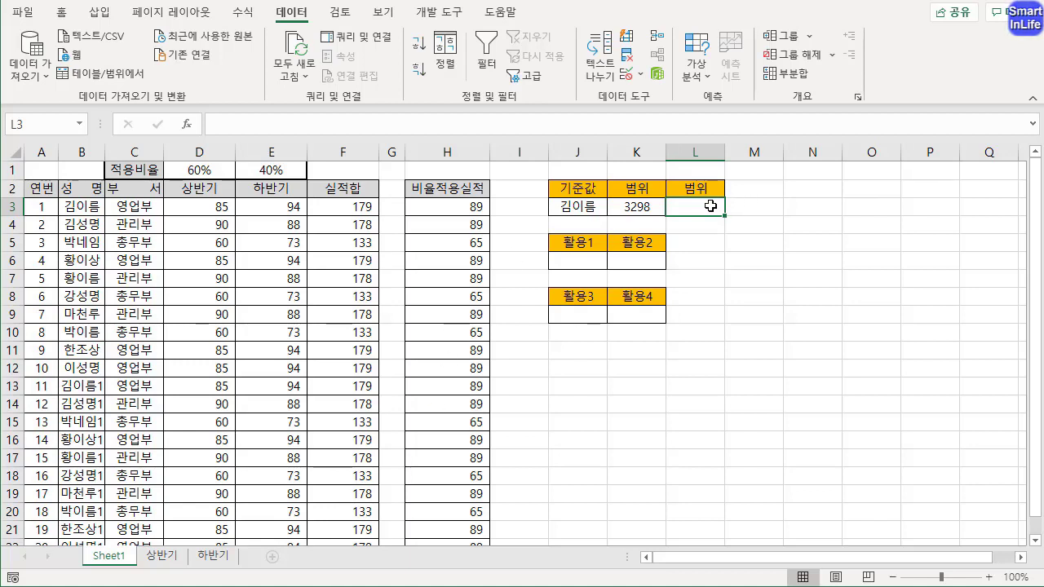
text(=)
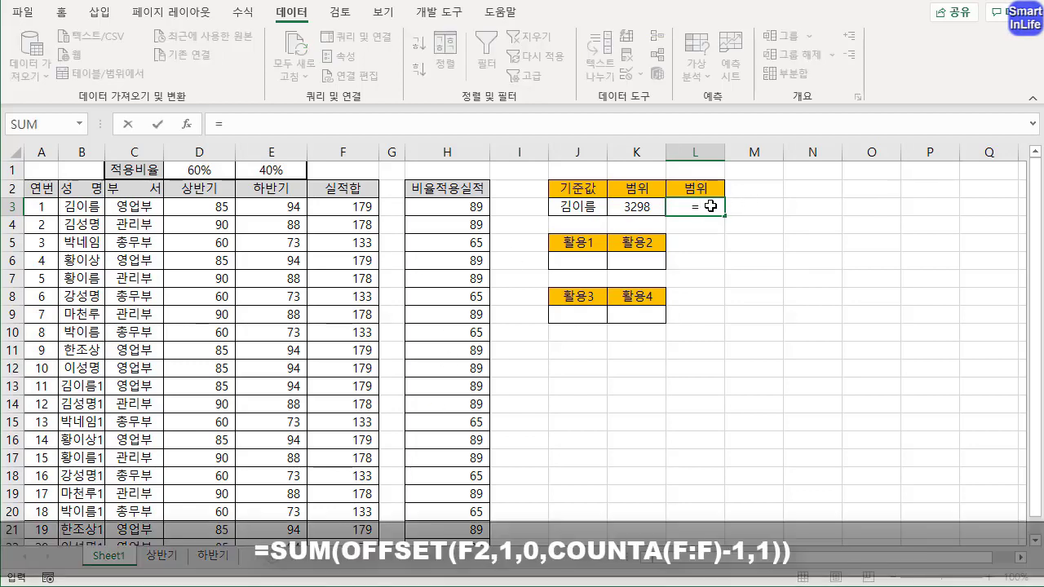
text(OFFSET()
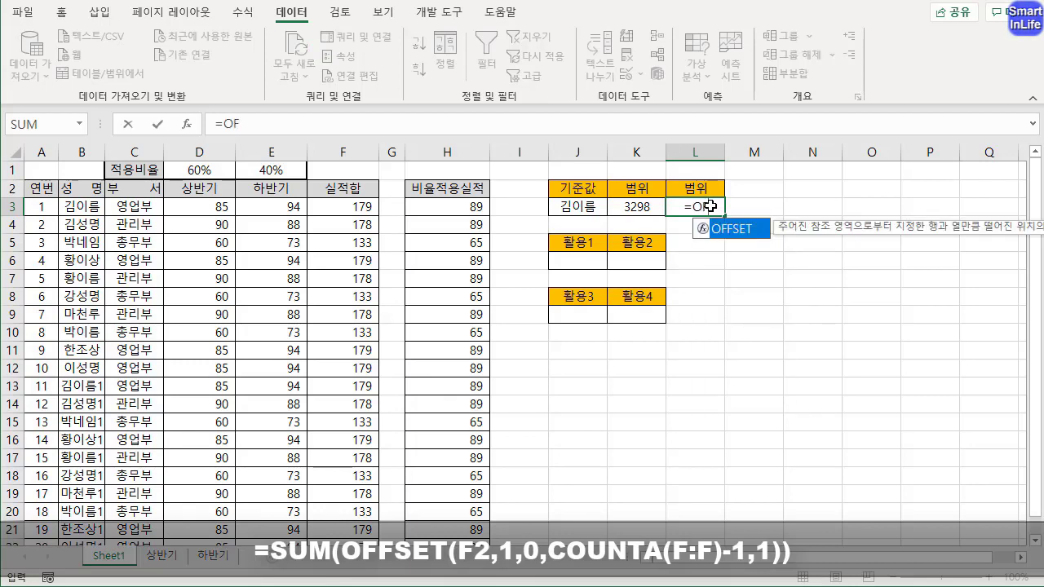
click(345, 189)
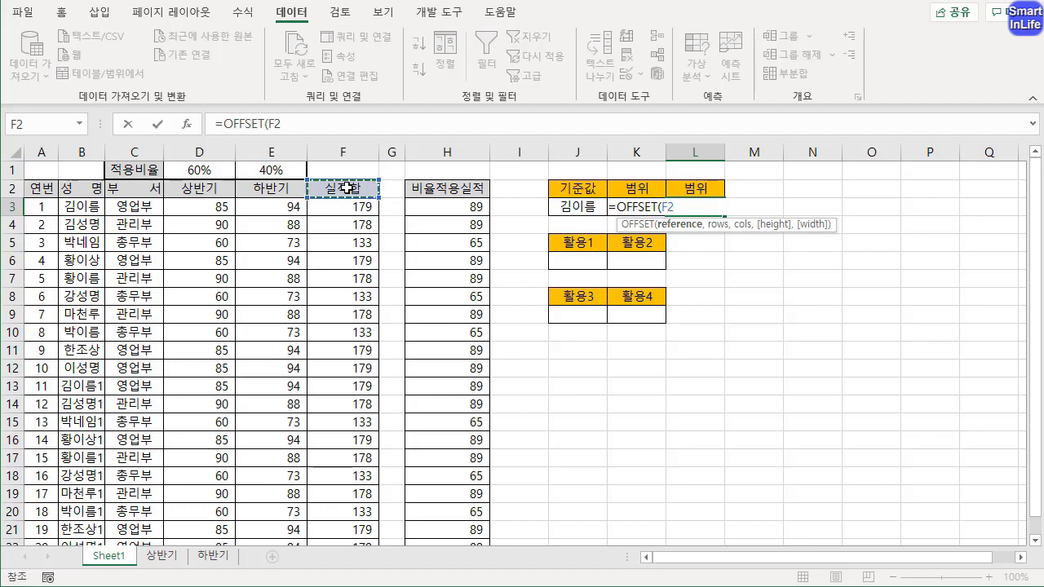
text(,1,)
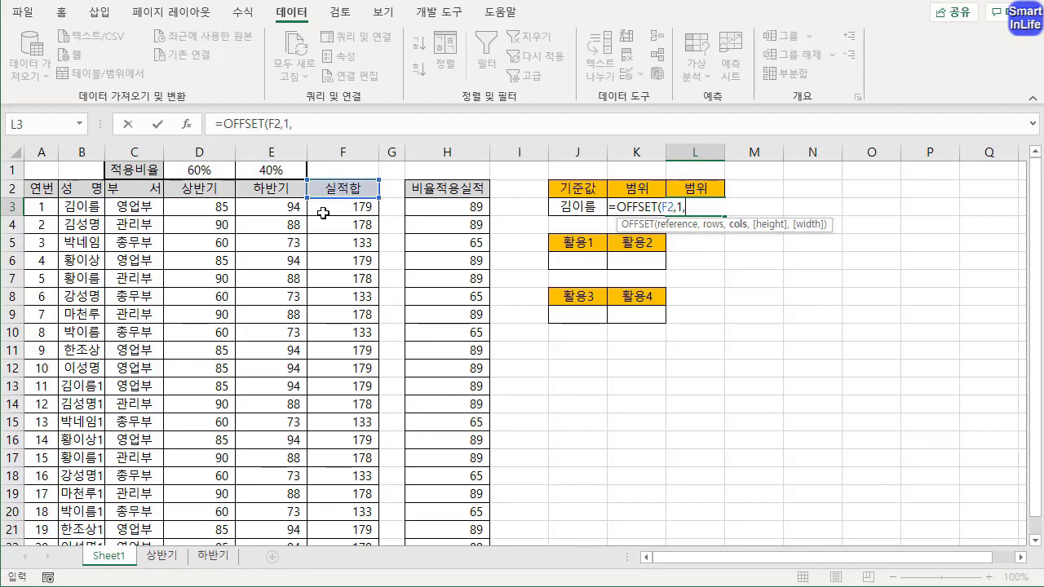
text(0,)
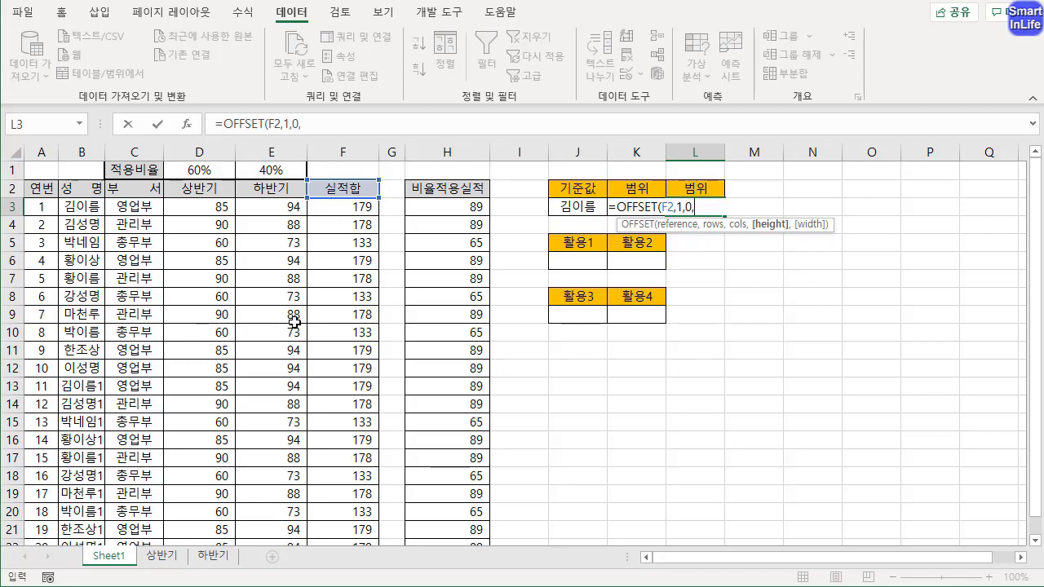
text(COUNT)
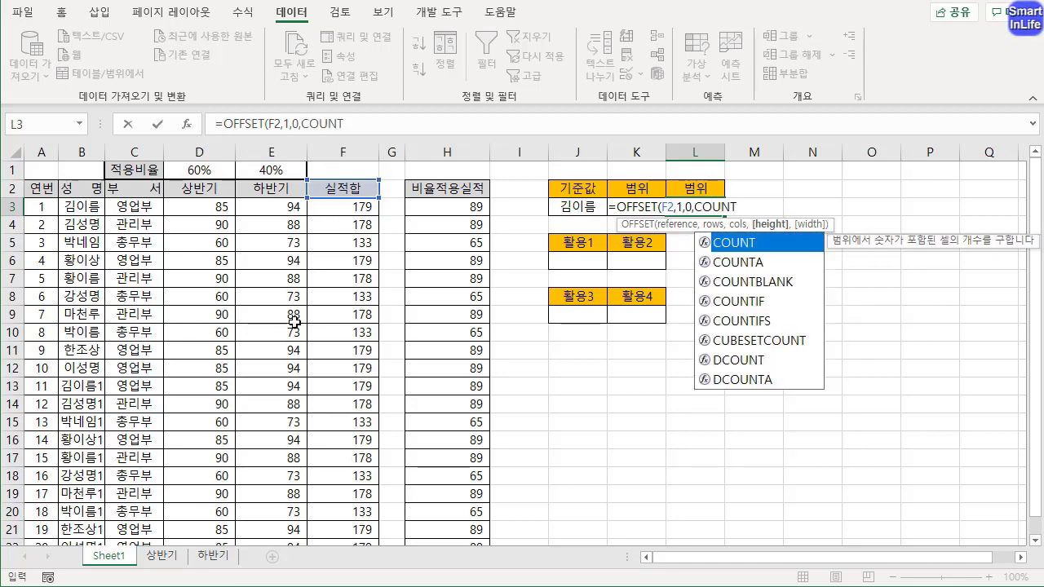
text(A()
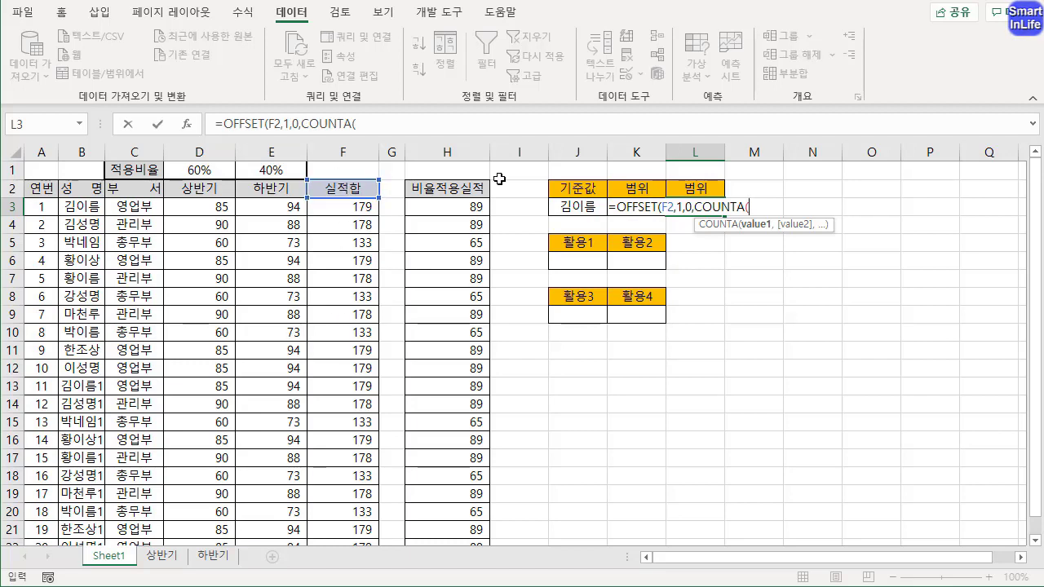
Enter COUNTA(F:F) in the height argument of L3's OFFSET formula to count the filled cells of column F
click(346, 152)
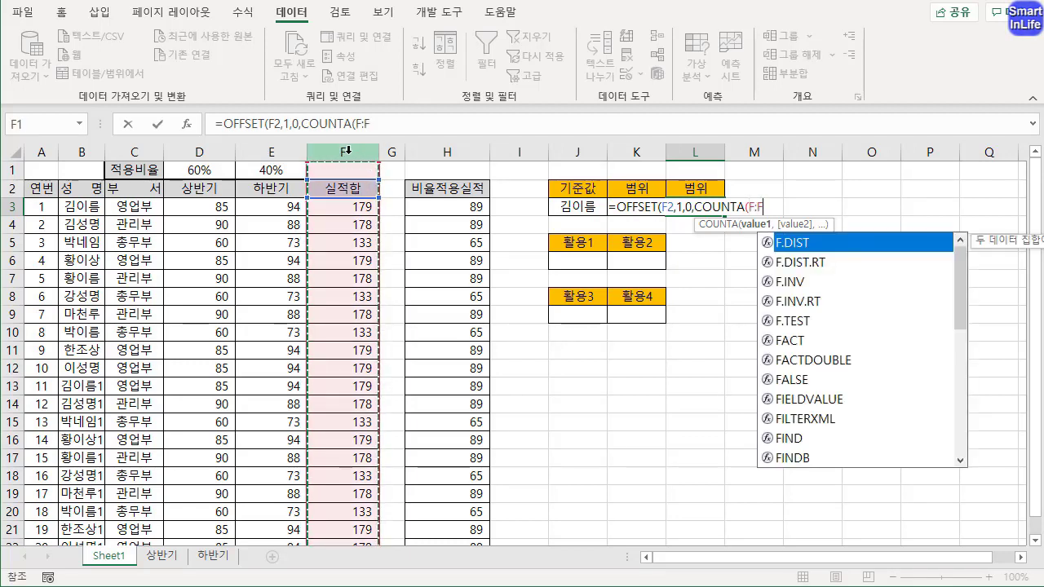
click(382, 120)
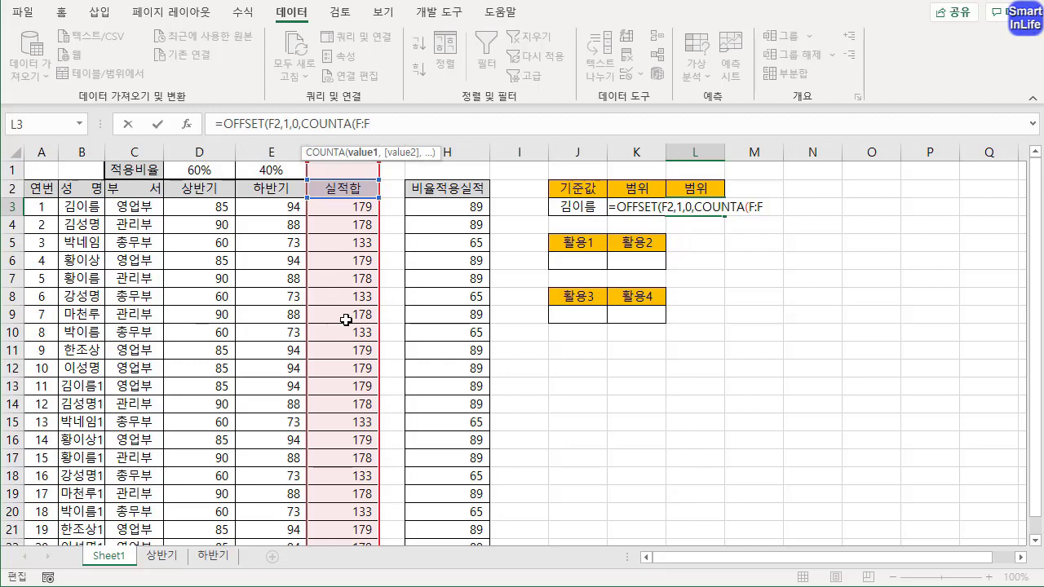
text())
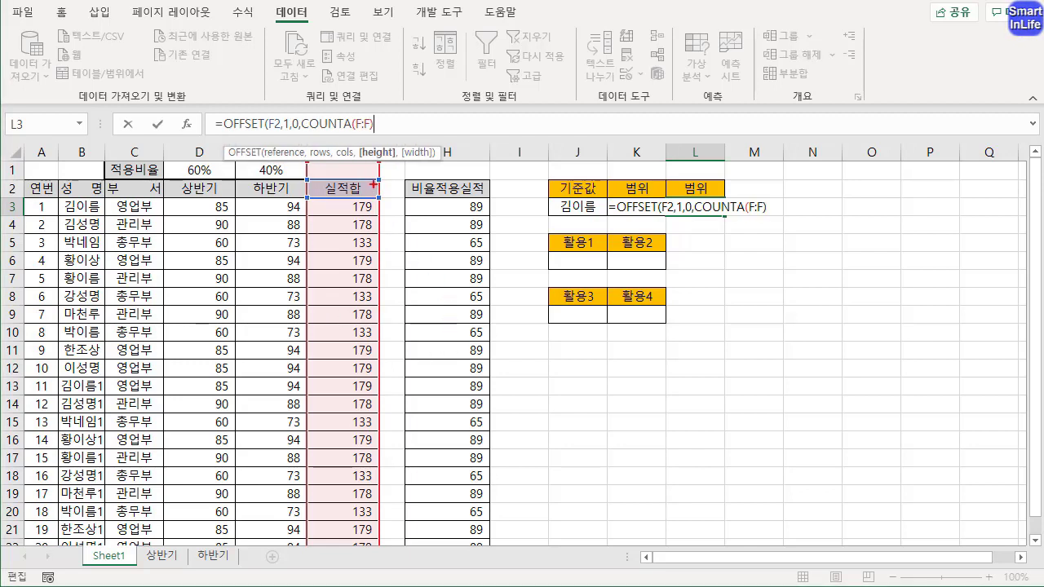
mouse_move(394, 174)
mouse_down()
mouse_move(399, 214)
mouse_move(426, 188)
mouse_up()
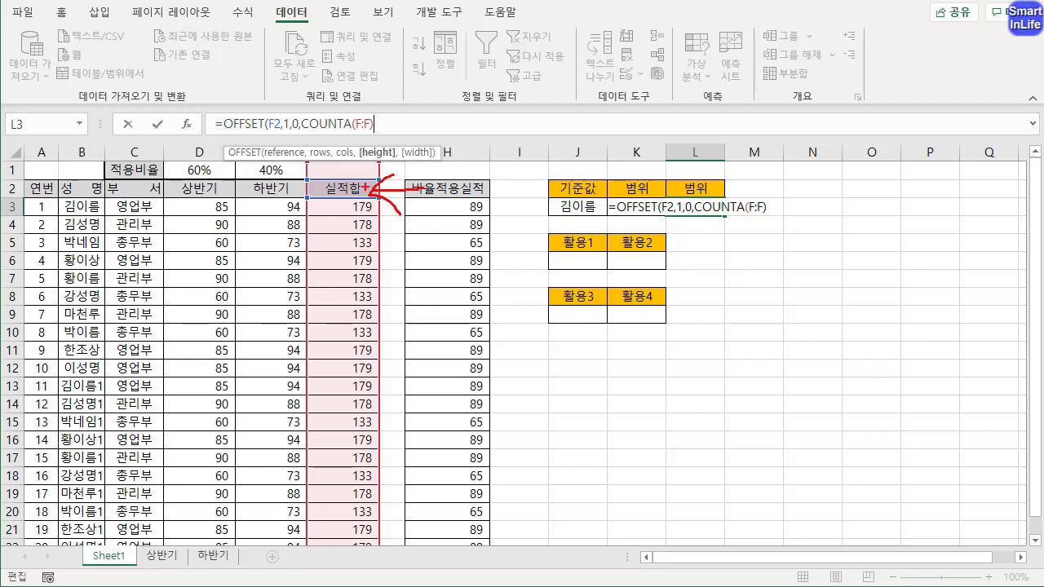
mouse_move(367, 207)
mouse_down()
mouse_move(393, 322)
mouse_move(374, 476)
mouse_up()
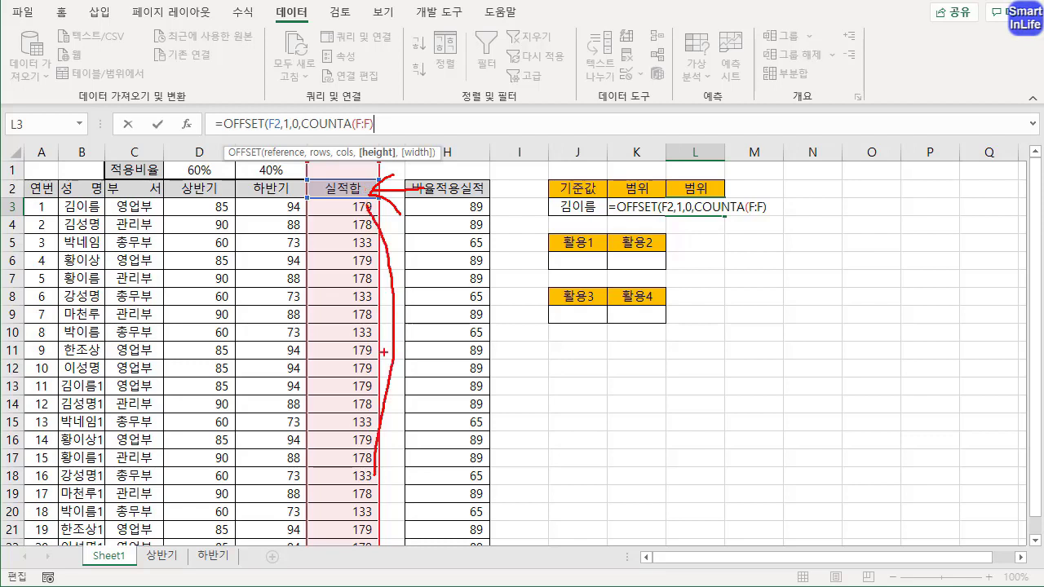
Subtract 1 from COUNTA(F:F) in L3's height argument, set the width to 1 and close the OFFSET function
key(Escape)
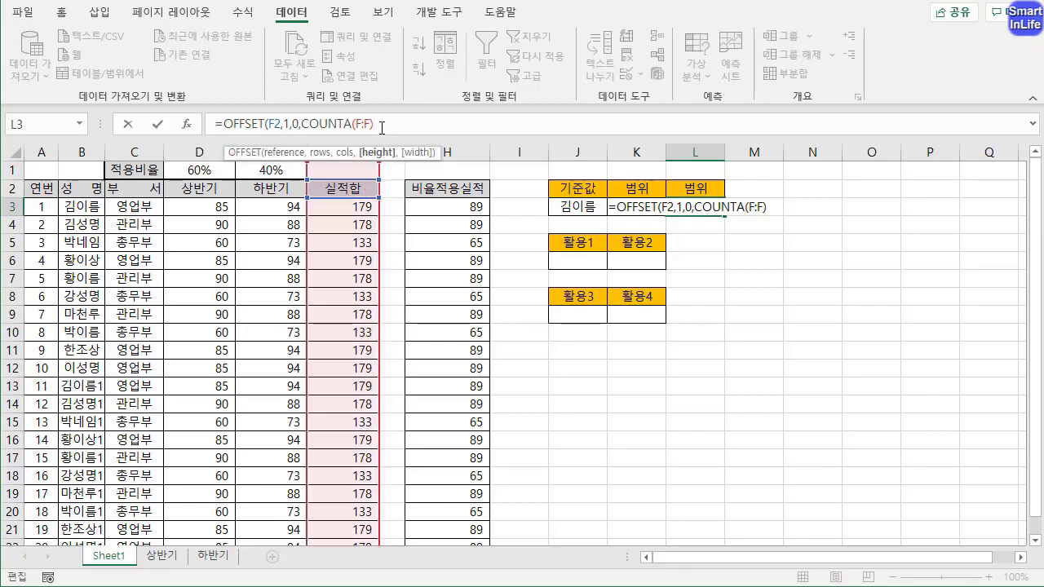
text(-1)
drag(299, 123, 369, 123)
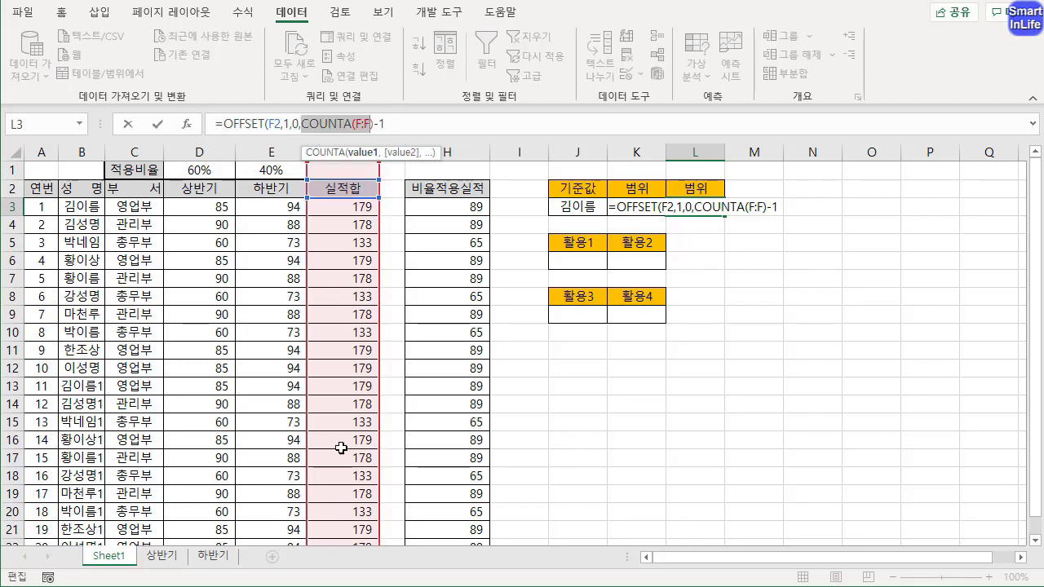
click(406, 121)
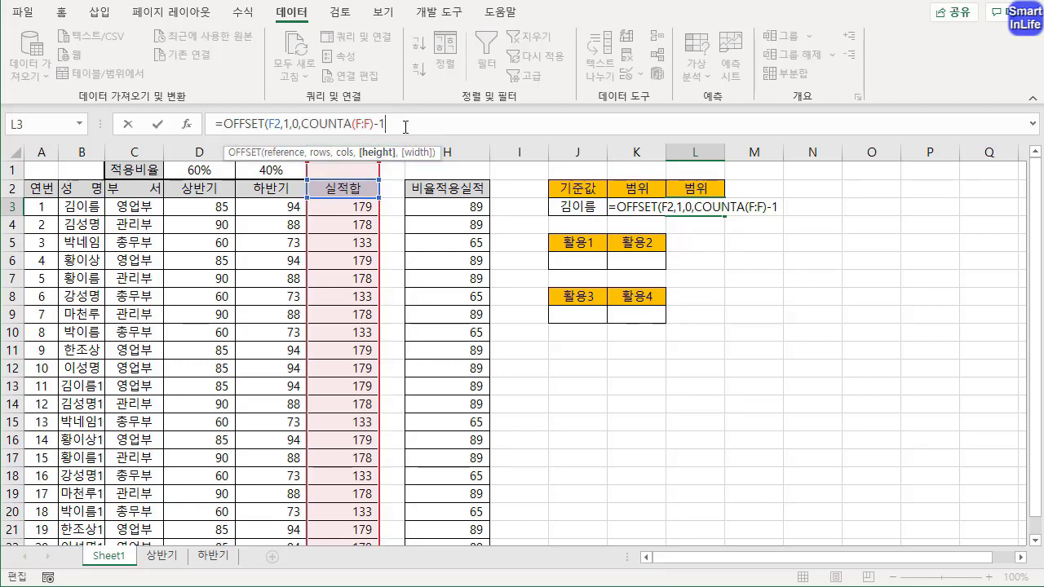
text(,)
text(1)
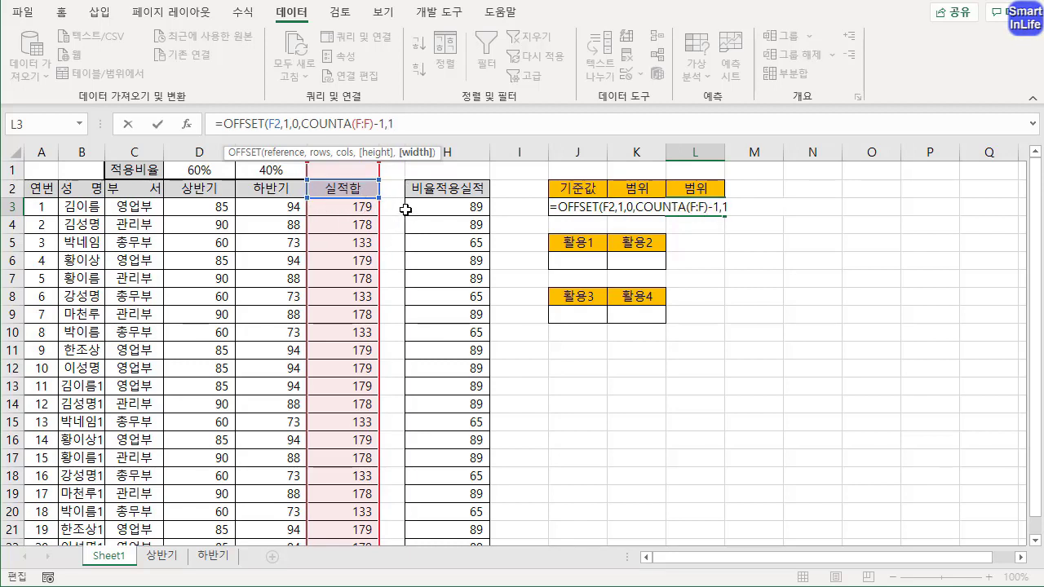
text())
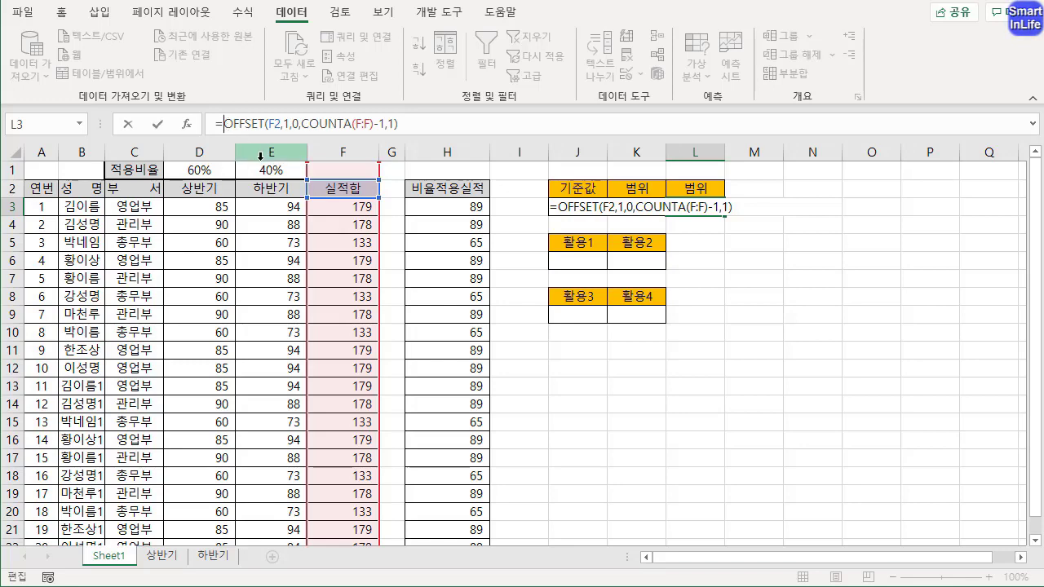
Wrap L3's OFFSET formula in SUM and confirm it as =SUM(OFFSET(F2,1,0,COUNTA(F:F)-1,1))
text(SUM()
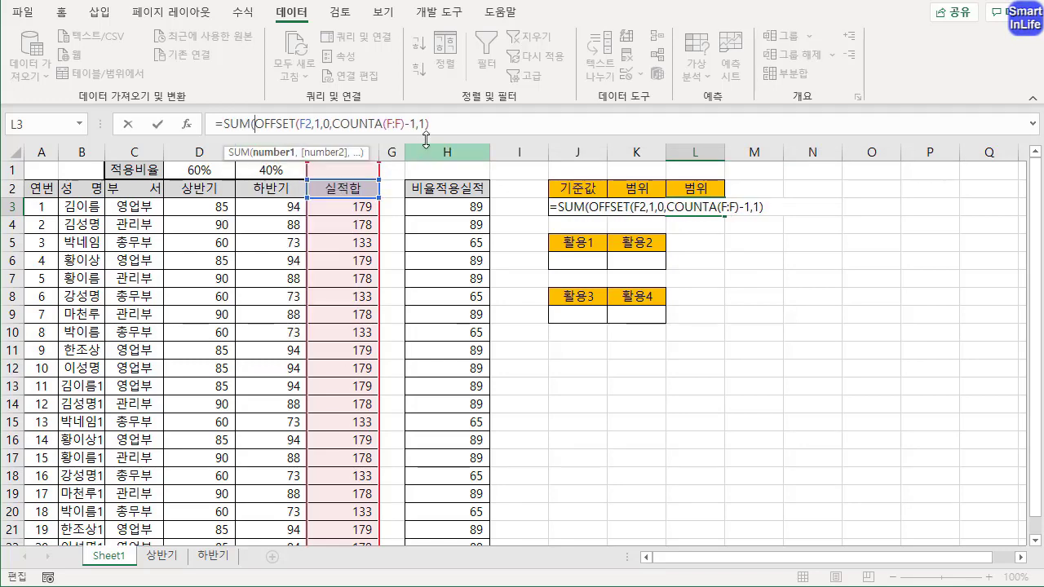
text())
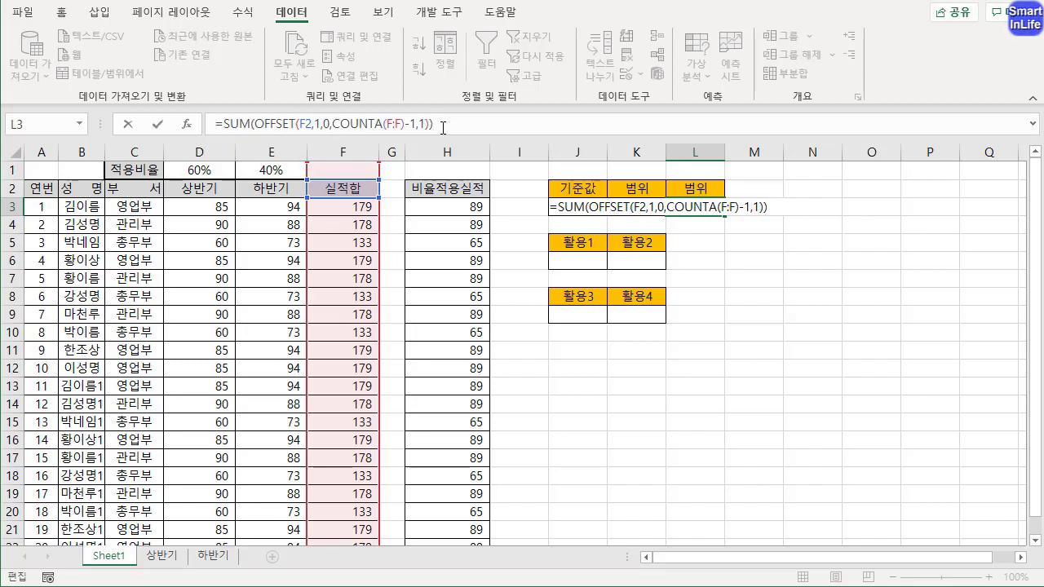
key(Return)
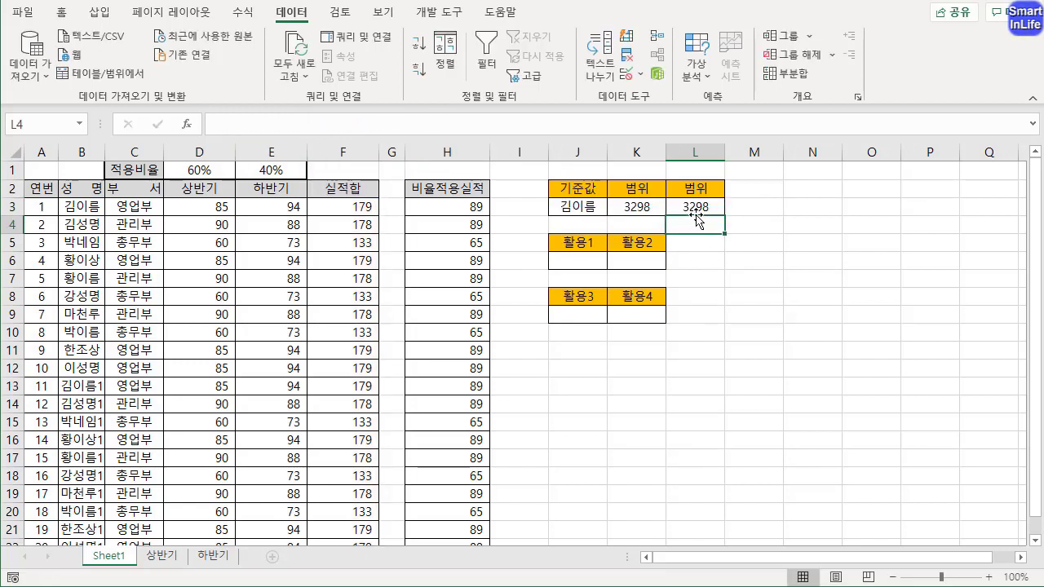
Add the value 100 in F23, directly below the last 실적합 entry
drag(1036, 407, 1037, 421)
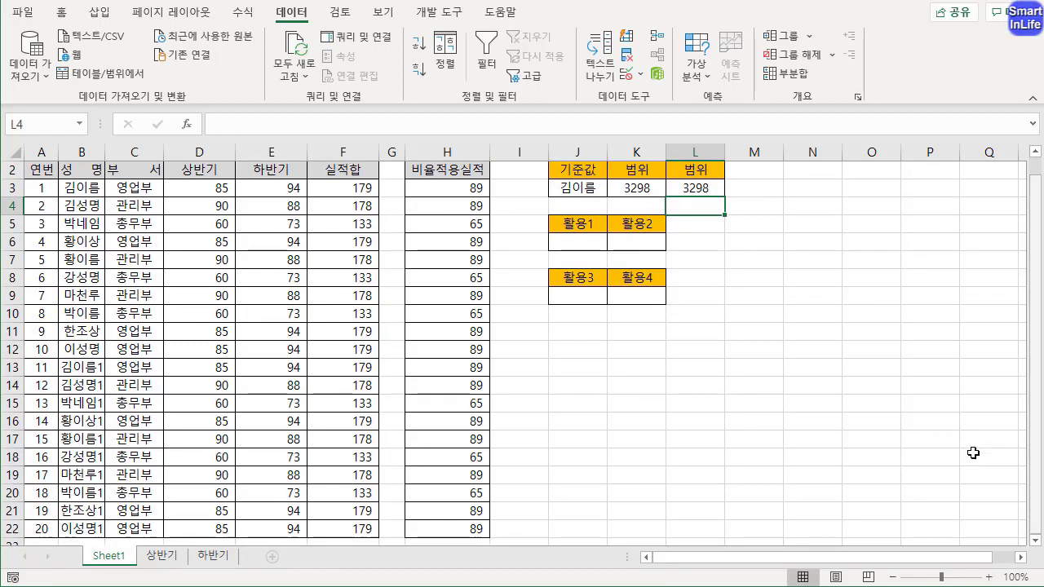
click(366, 527)
key(Down)
text(1)
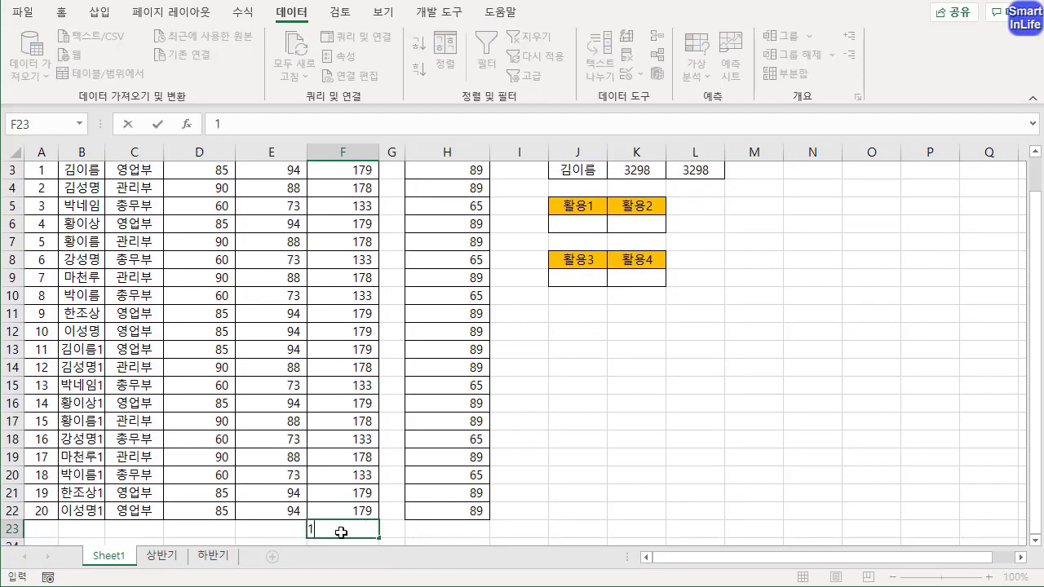
text(00)
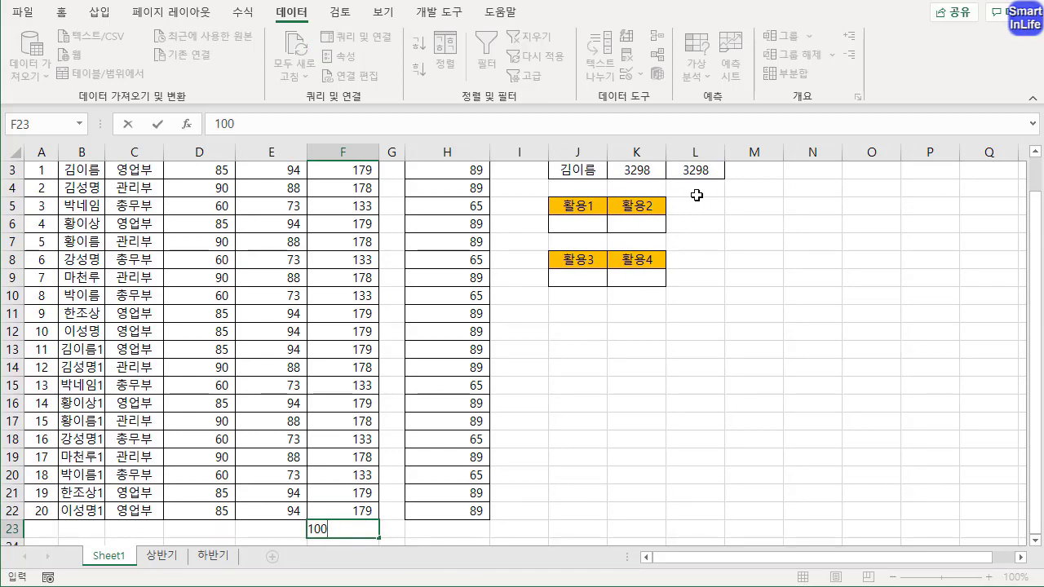
key(Return)
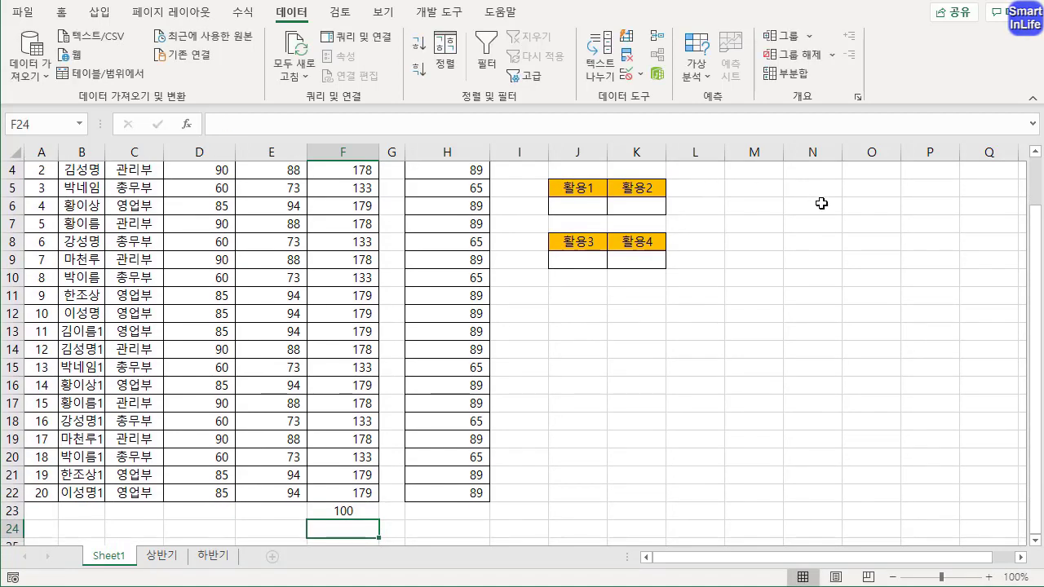
Compare the fixed-range sum in K3 with the COUNTA-based sum in L3, and review how their formulas cover column F
scroll(905, 226, up, 1)
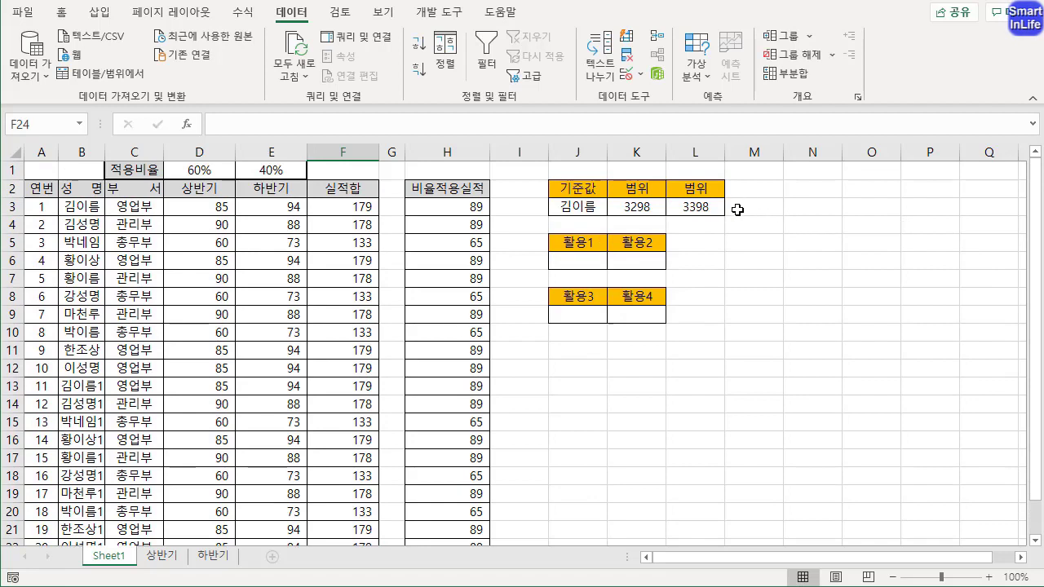
click(640, 214)
key(ctrl+2)
mouse_move(665, 222)
mouse_down()
mouse_move(612, 193)
mouse_move(663, 223)
mouse_up()
mouse_move(377, 205)
mouse_down()
mouse_move(394, 457)
mouse_move(379, 516)
mouse_up()
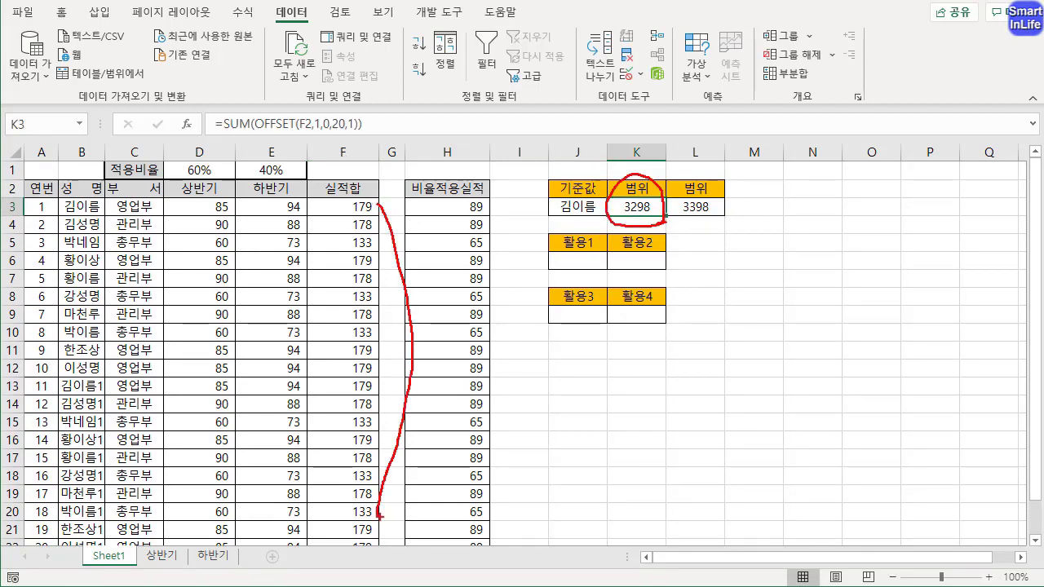
mouse_move(706, 221)
mouse_down()
mouse_move(669, 215)
mouse_move(714, 211)
mouse_up()
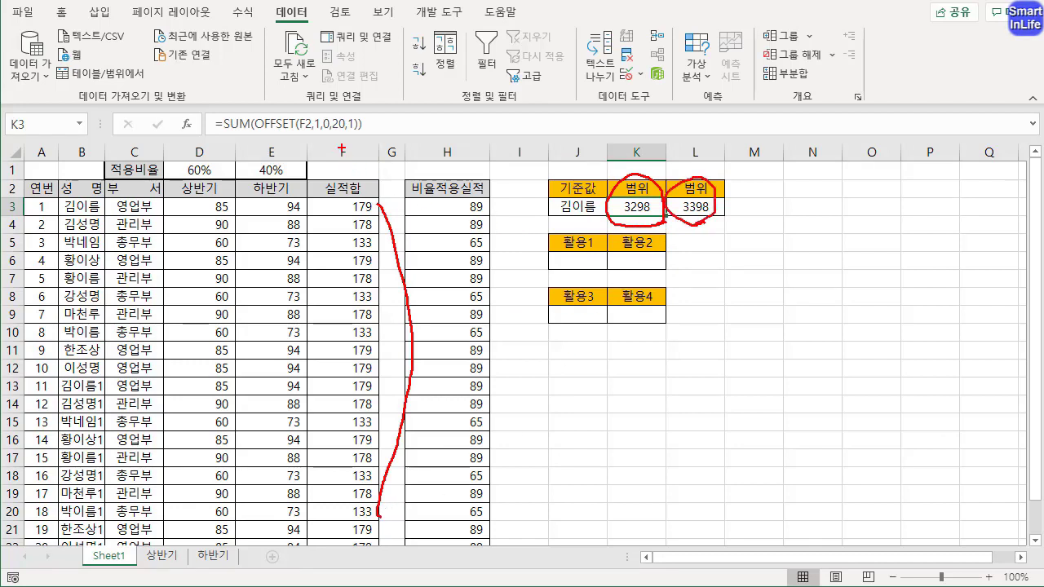
mouse_move(341, 149)
mouse_down()
mouse_move(305, 236)
mouse_move(359, 204)
mouse_move(446, 179)
mouse_move(422, 206)
mouse_up()
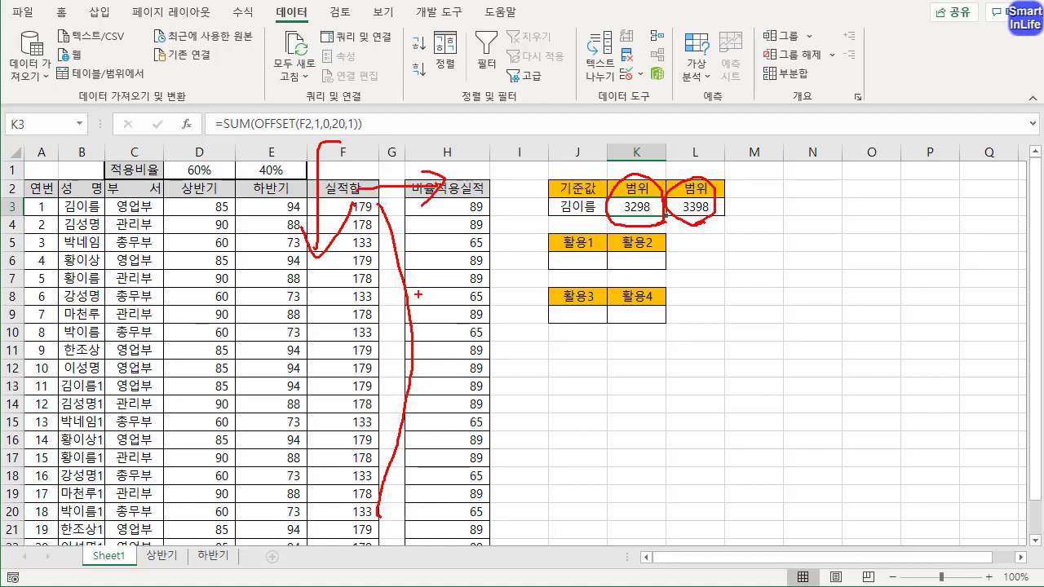
drag(371, 170, 335, 168)
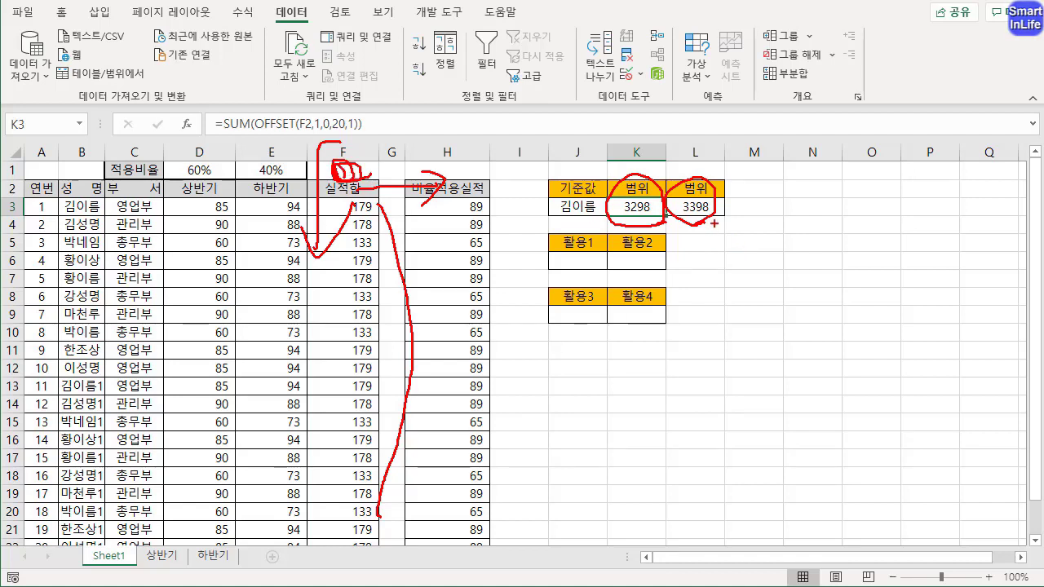
drag(716, 222, 677, 184)
mouse_move(691, 207)
mouse_down()
mouse_move(785, 207)
mouse_move(750, 219)
mouse_move(756, 189)
mouse_move(775, 220)
mouse_up()
key(Escape)
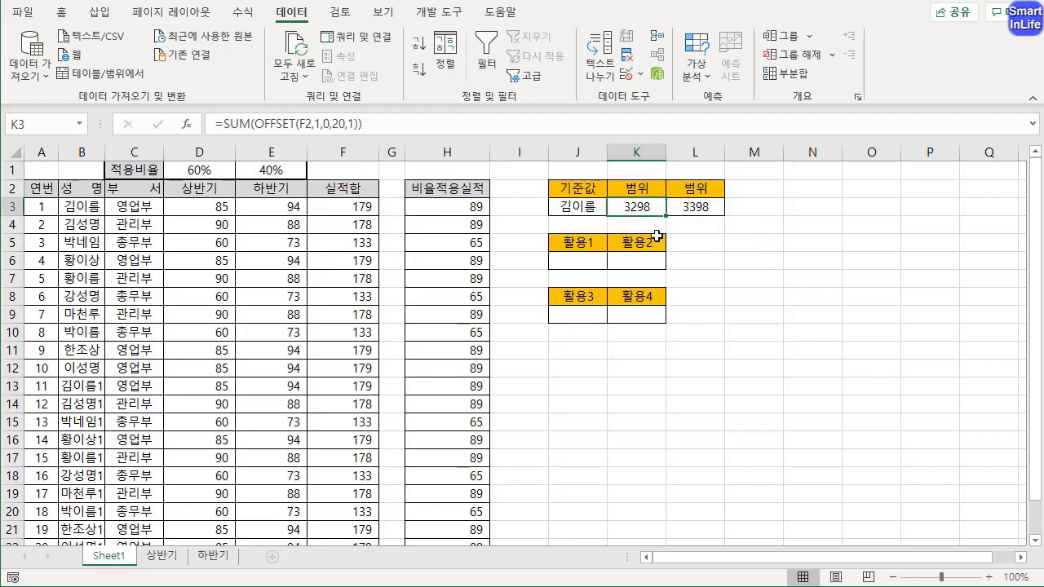
click(702, 209)
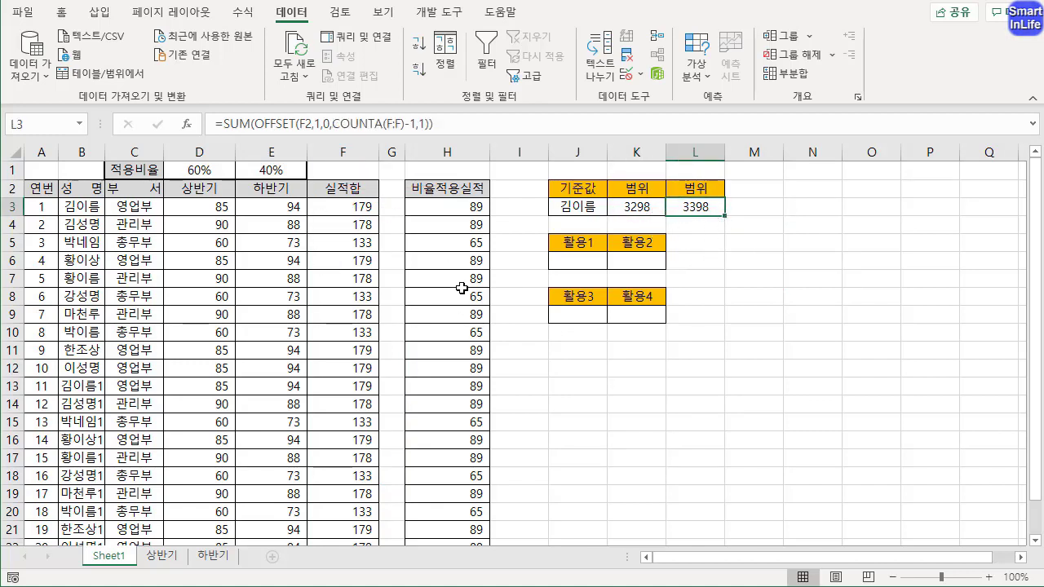
click(586, 362)
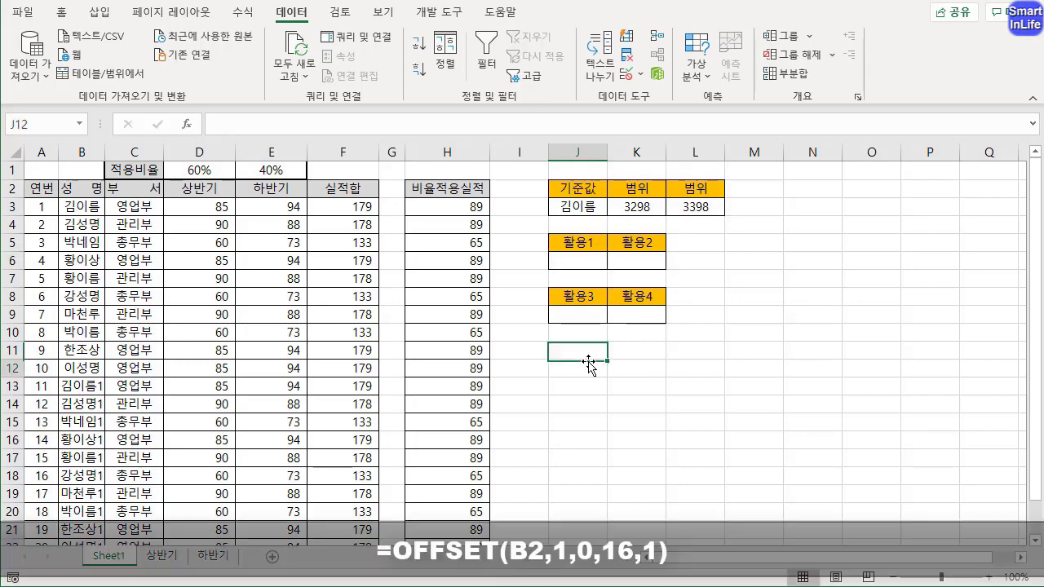
Enter =OFFSET(B2,1,0,20,1) in J6 under 활용1, using the 성명 header as the reference
click(579, 257)
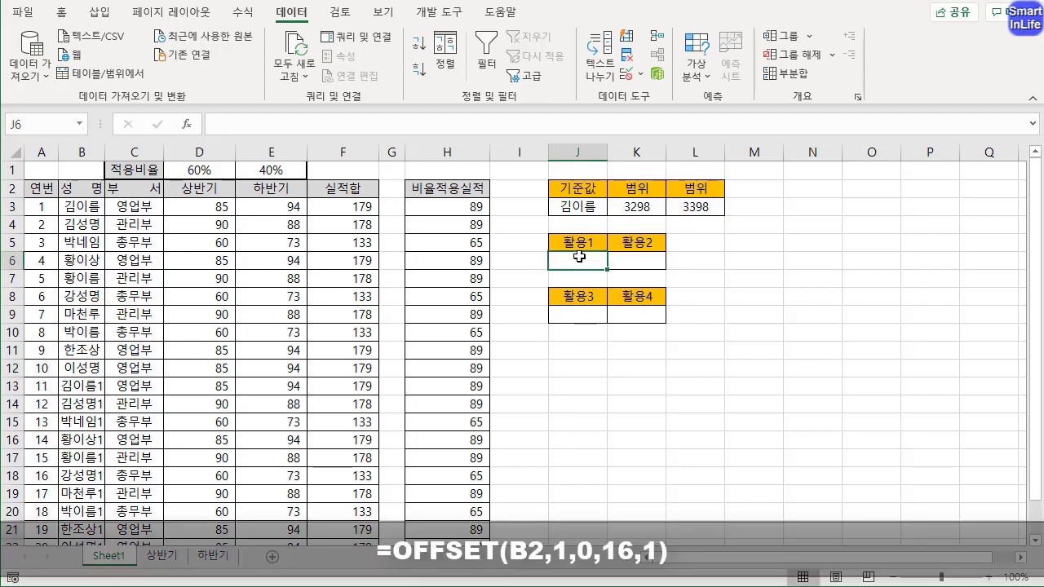
text(=OF)
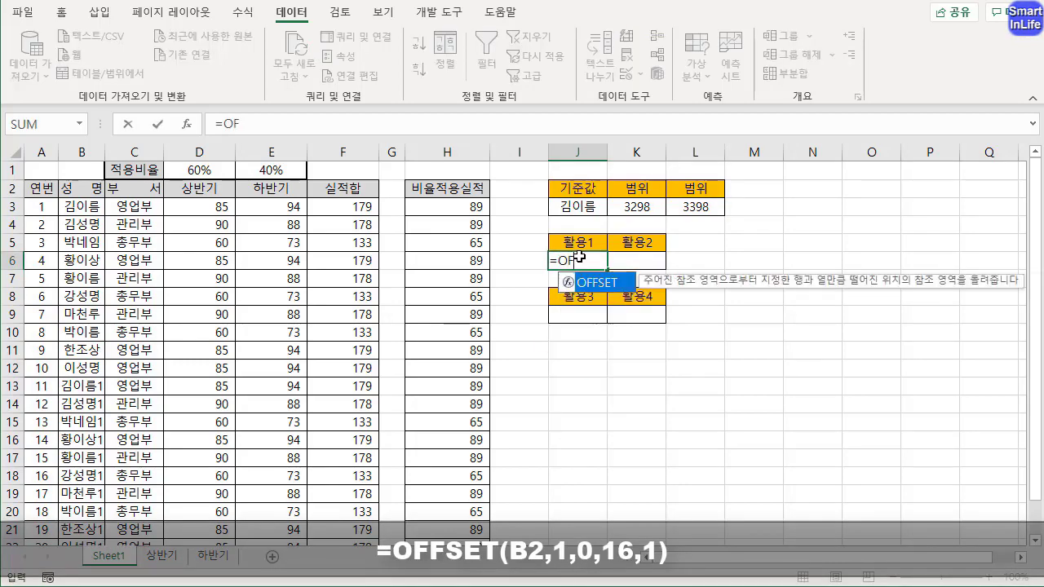
key(Tab)
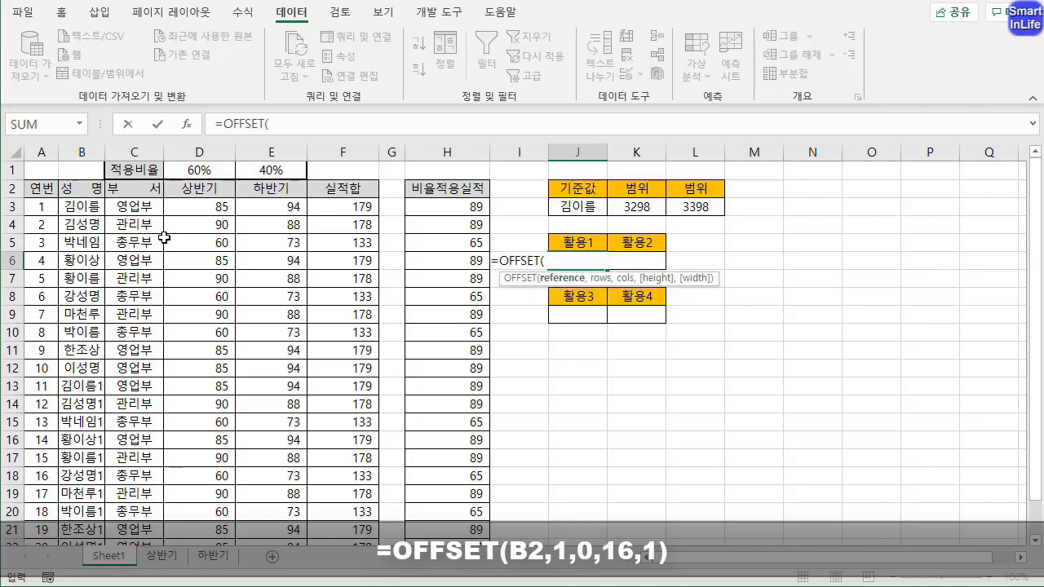
click(83, 189)
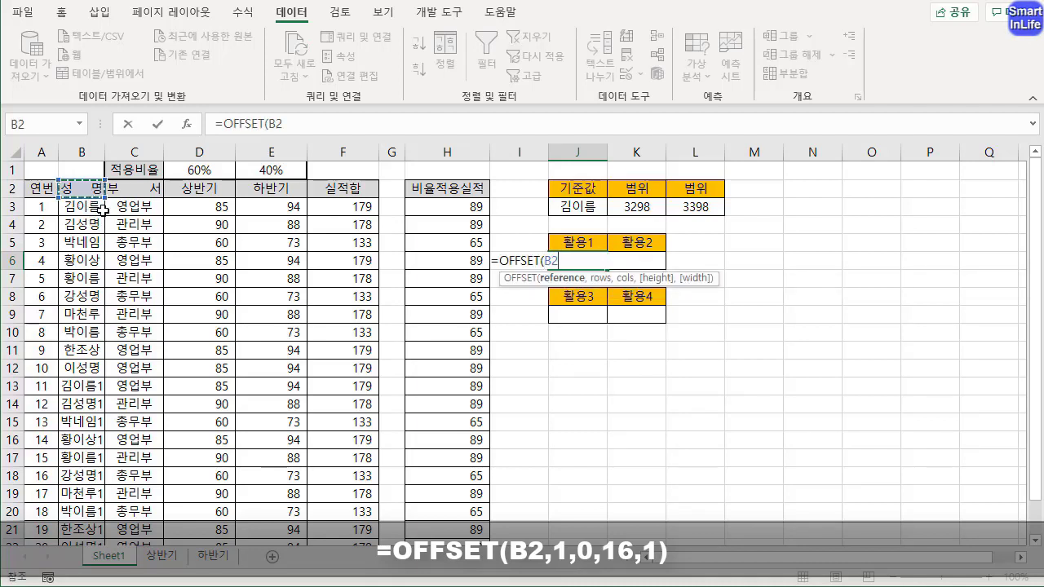
text(,)
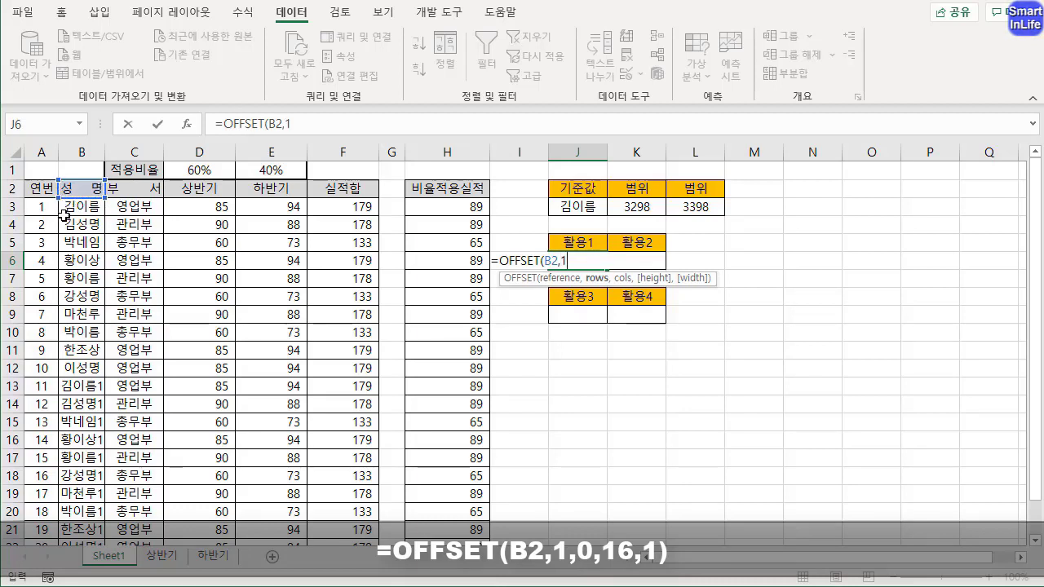
text(1,)
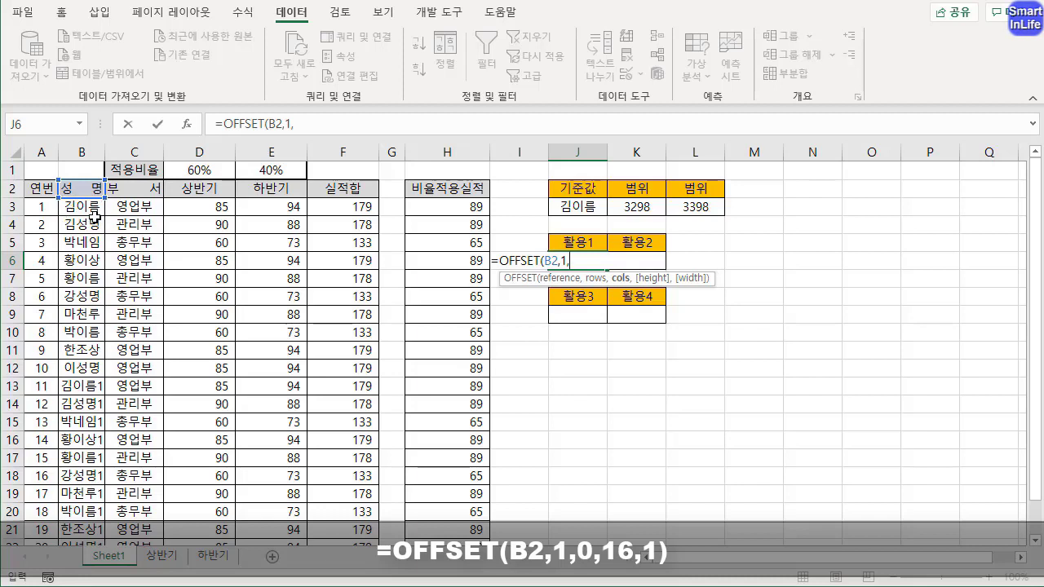
text(0,20)
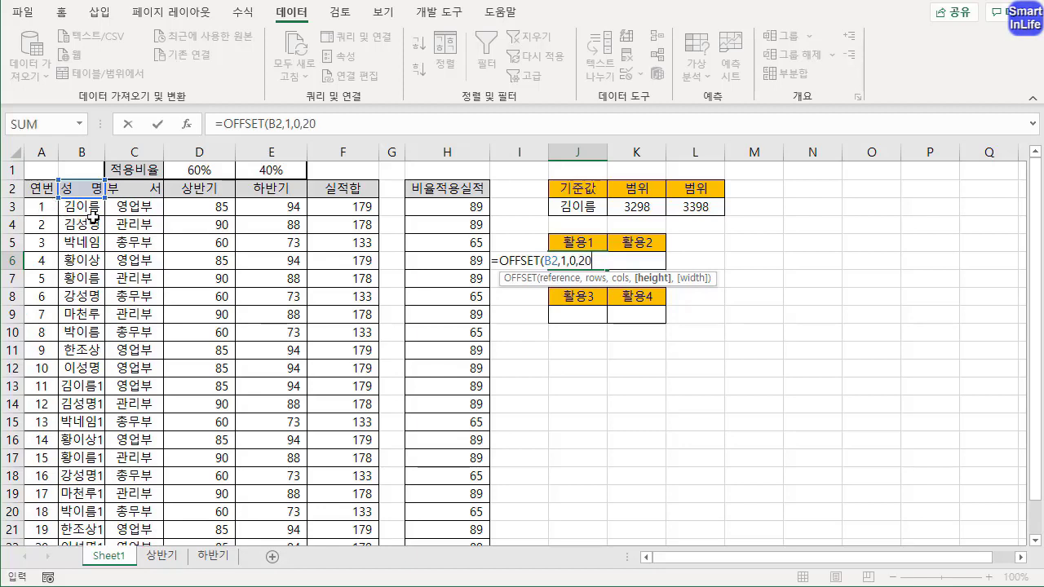
text(,)
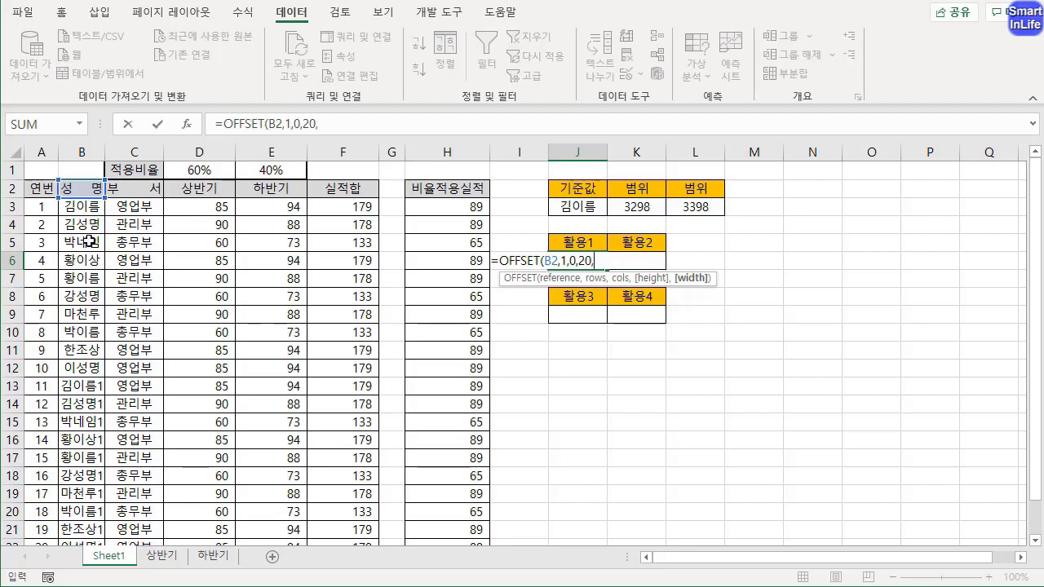
text(1))
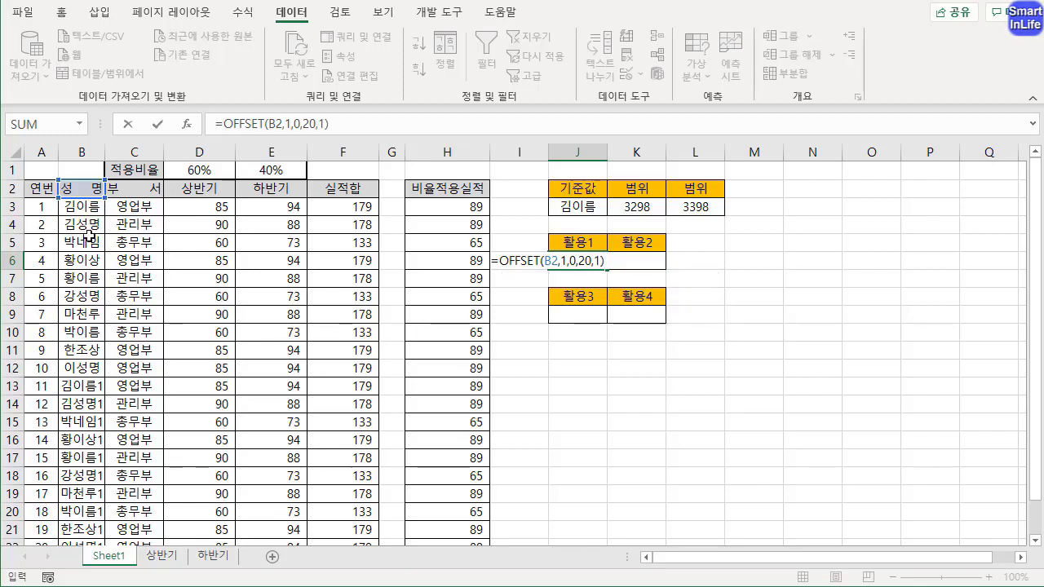
key(Return)
Check J6's OFFSET result against the full list of names in the 성명 column
click(576, 261)
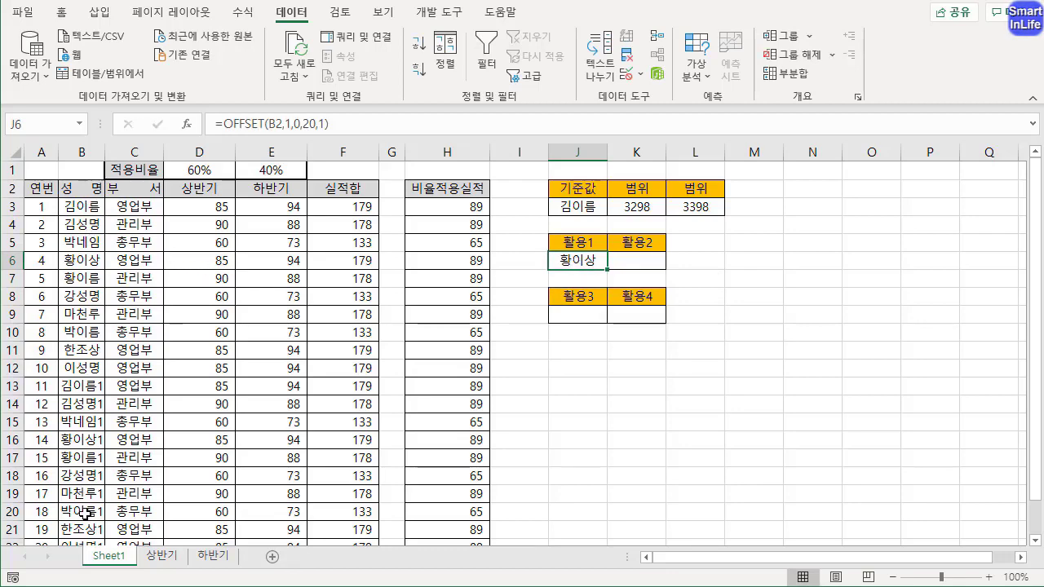
scroll(84, 511, down, 2)
scroll(81, 497, up, 2)
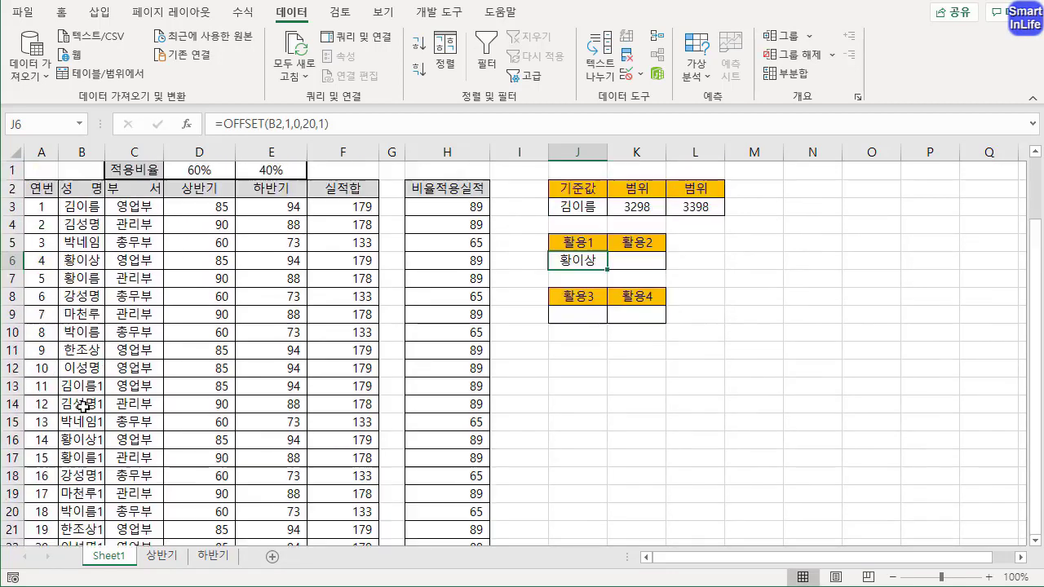
scroll(1038, 324, down, 1)
scroll(1038, 319, up, 1)
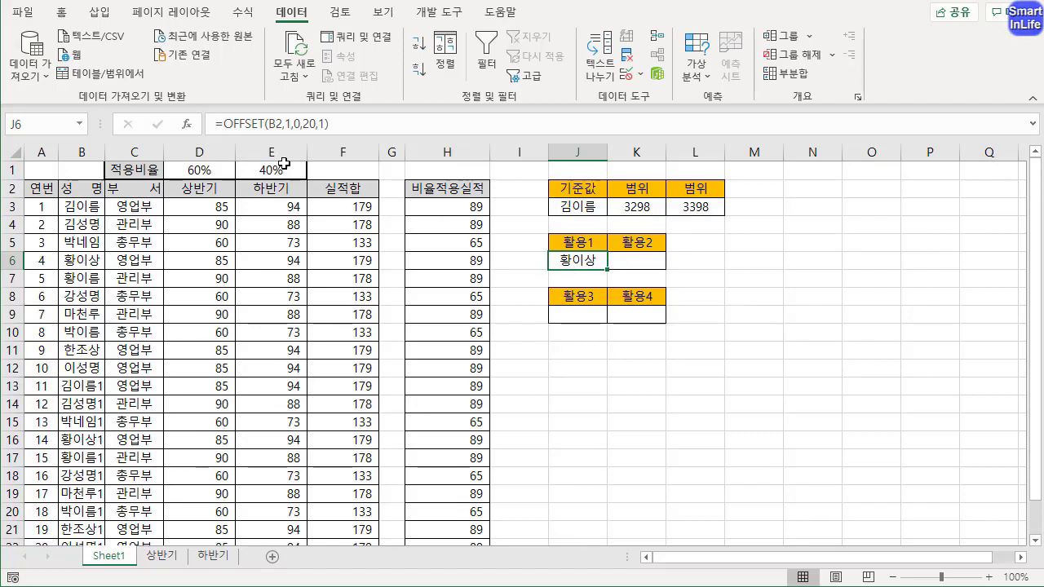
Copy J6's OFFSET formula text and set the data validation of K6 under 활용2 to allow 목록 (list)
drag(350, 121, 258, 128)
key(ctrl+c)
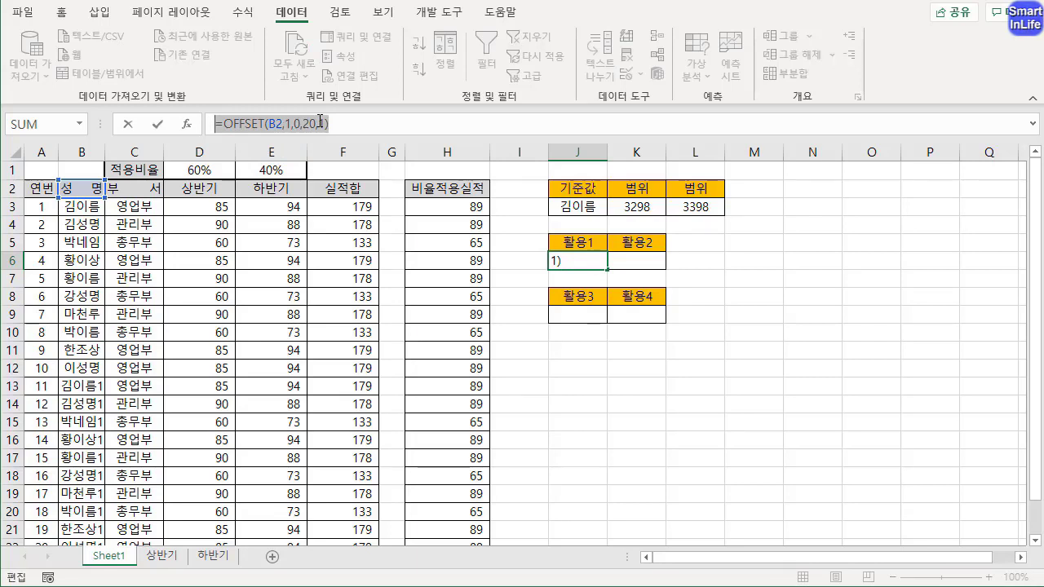
key(Escape)
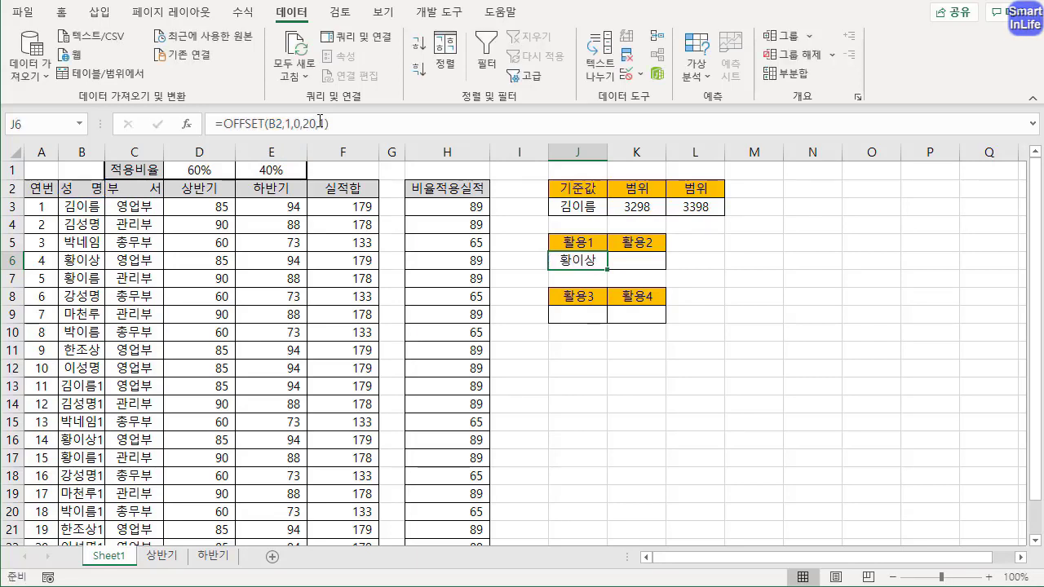
click(645, 262)
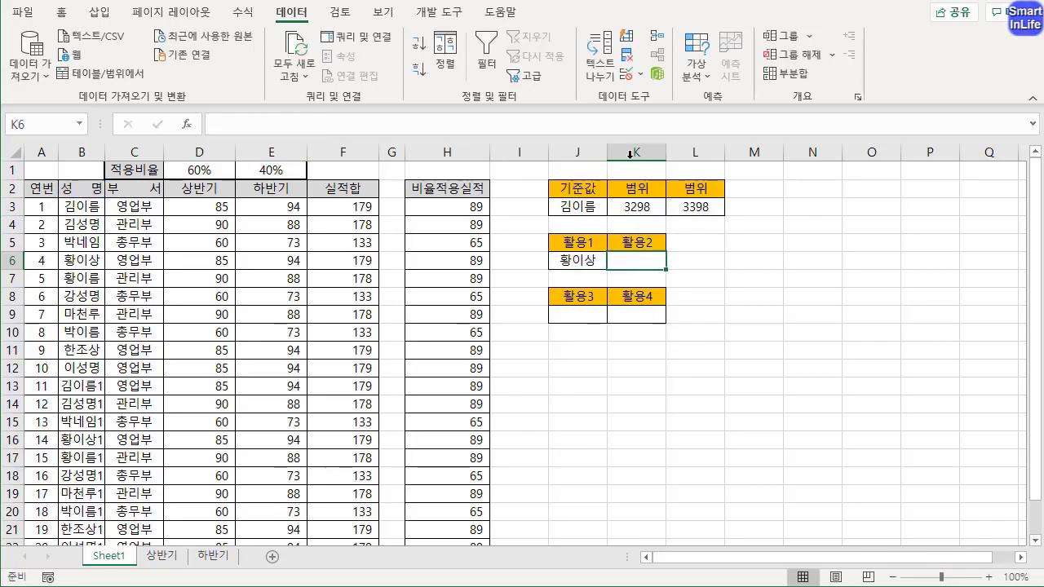
click(631, 73)
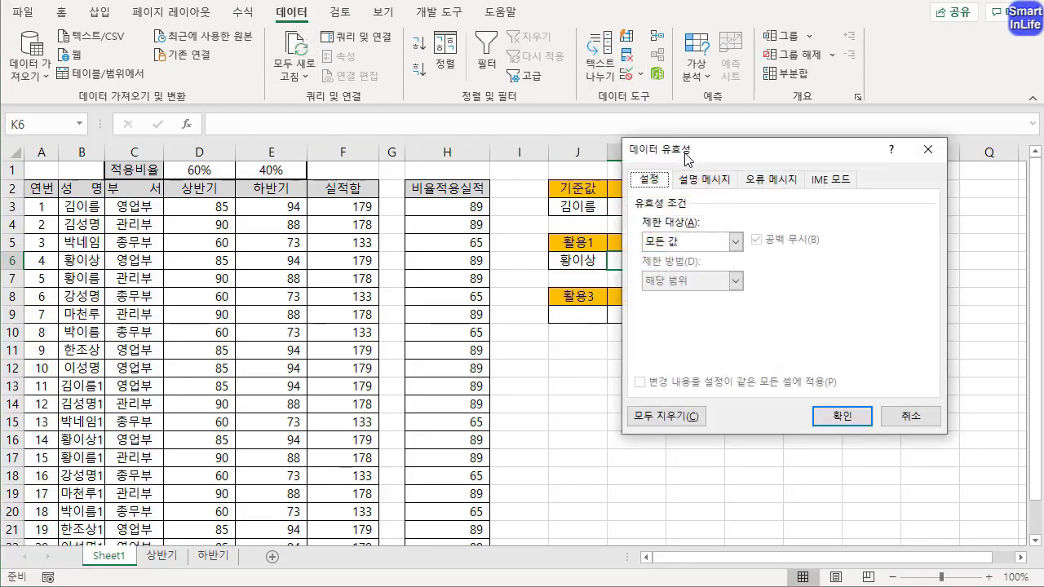
drag(687, 158, 568, 222)
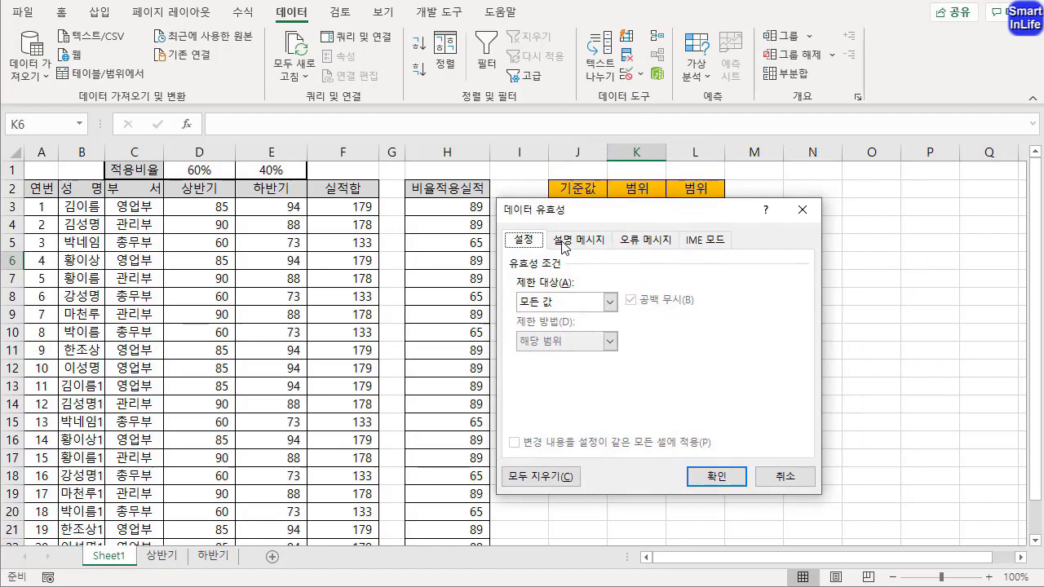
click(566, 302)
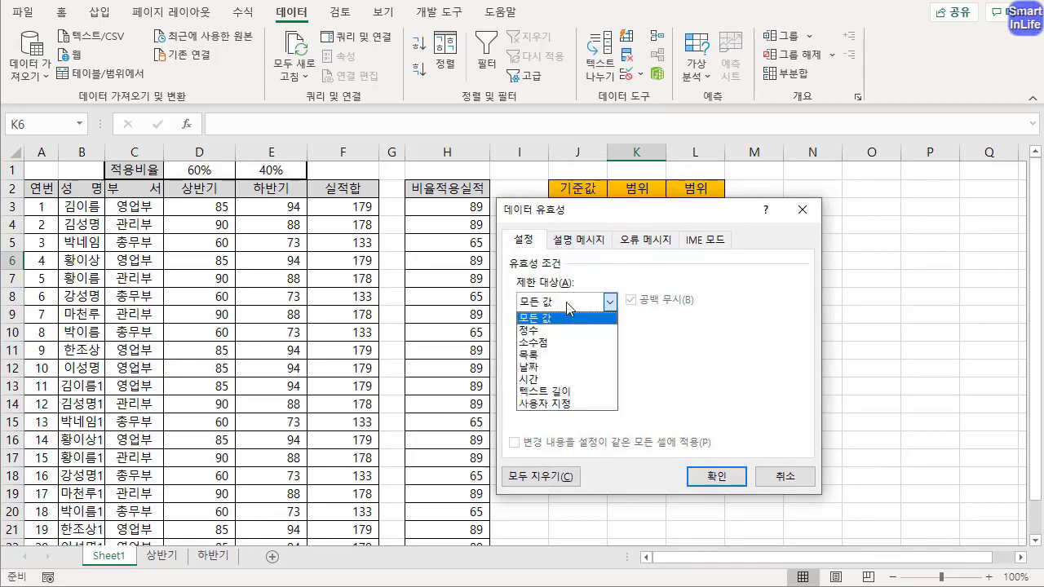
click(562, 355)
Paste =OFFSET(B2,1,0,20,1) as the source of K6's list validation and apply it
click(559, 380)
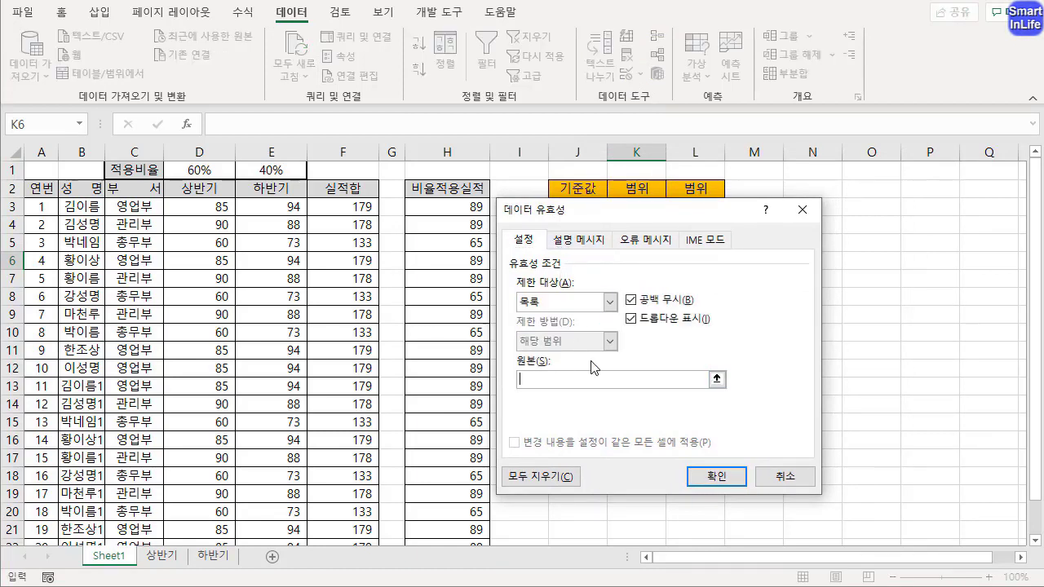
key(ctrl+v)
drag(650, 210, 737, 205)
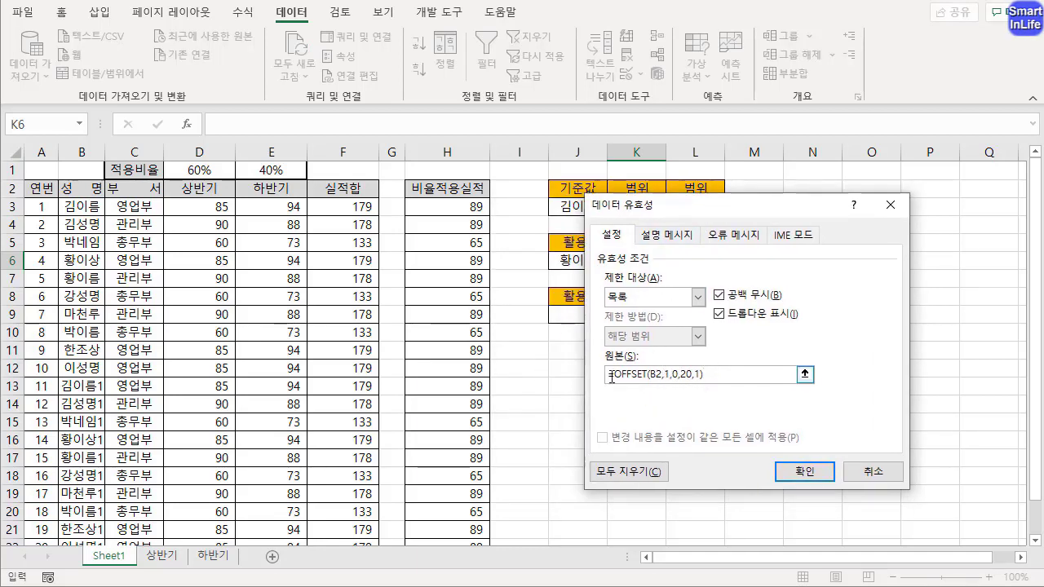
drag(612, 373, 715, 373)
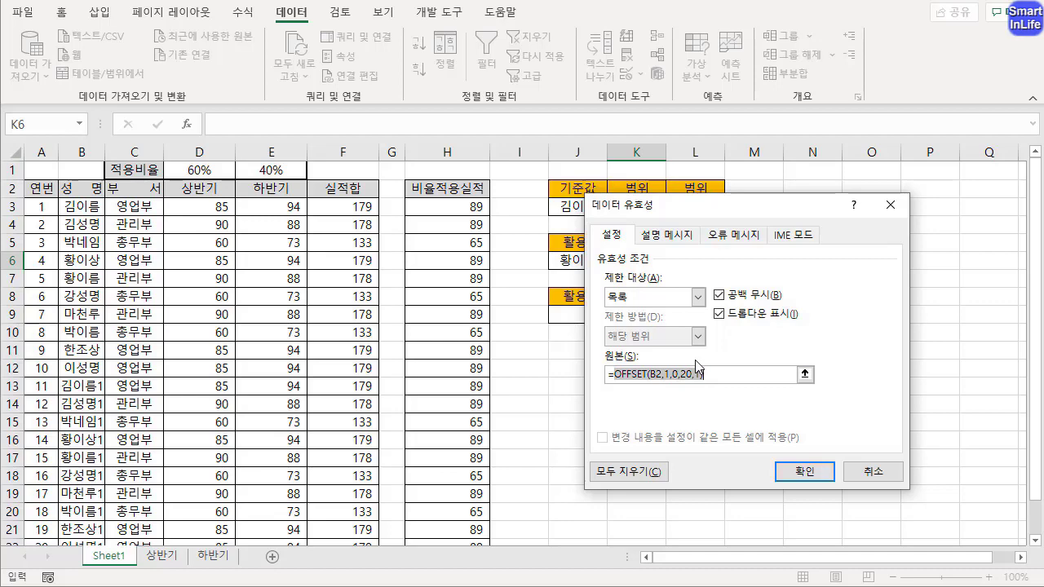
click(787, 468)
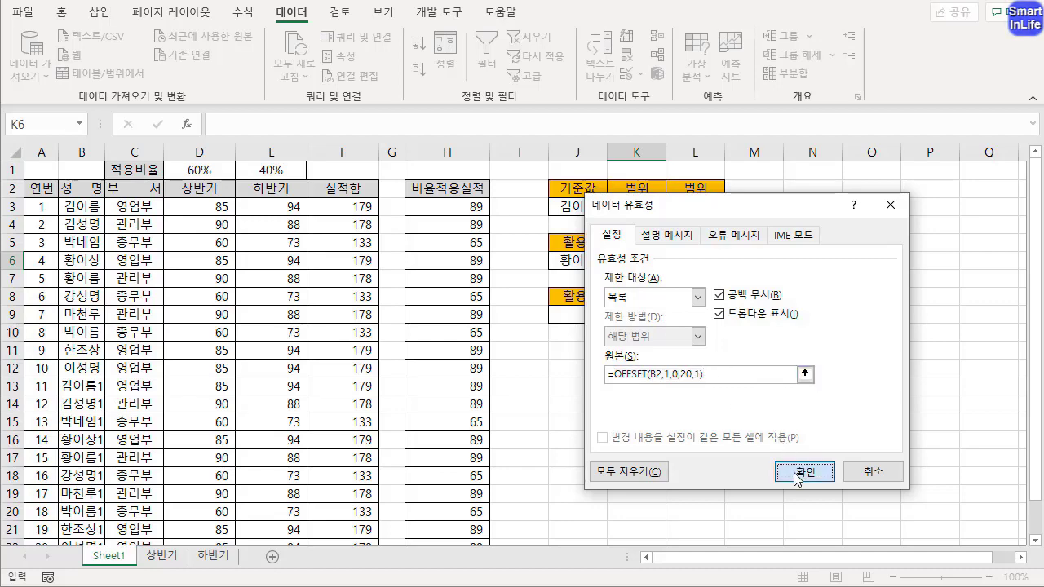
Browse the names in K6's dropdown list and compare them with the OFFSET formula in J6
click(673, 261)
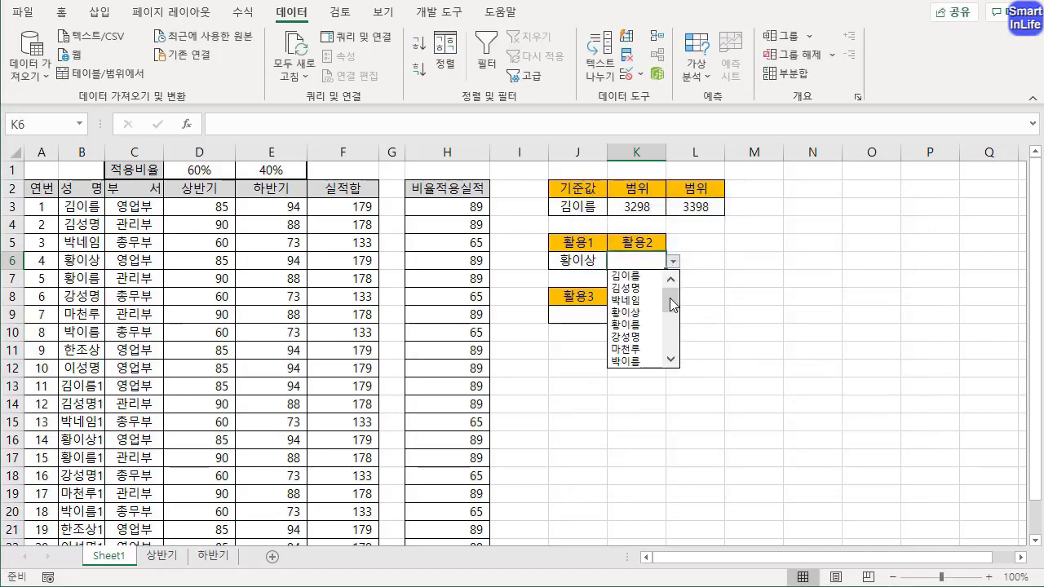
drag(670, 299, 671, 320)
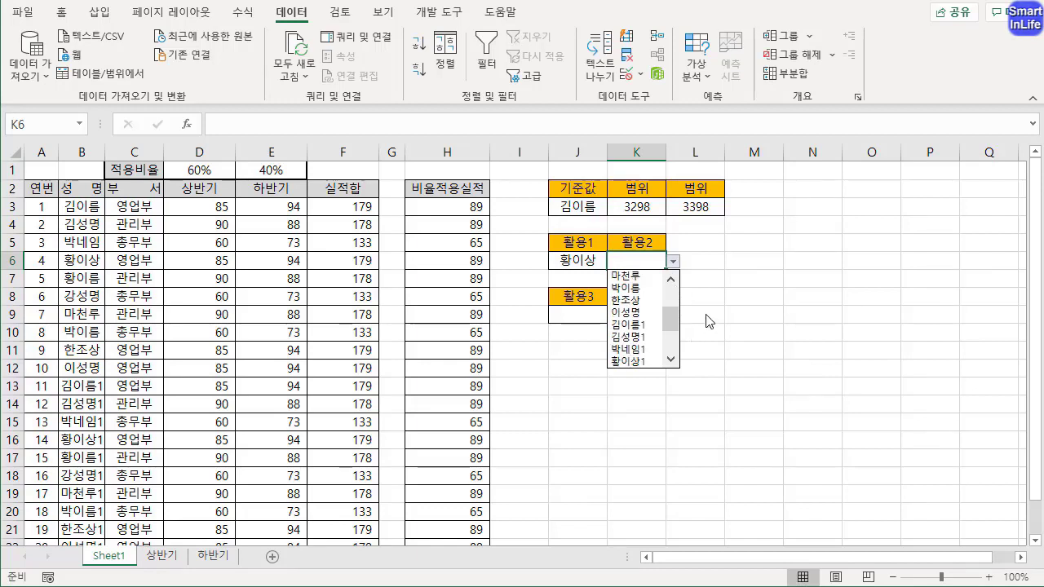
click(580, 263)
click(581, 261)
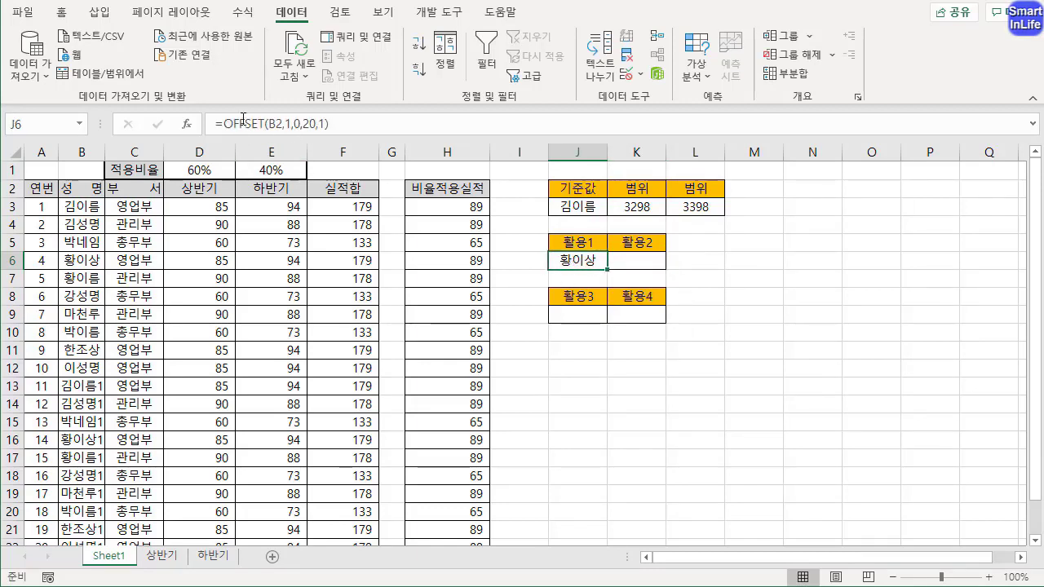
click(649, 264)
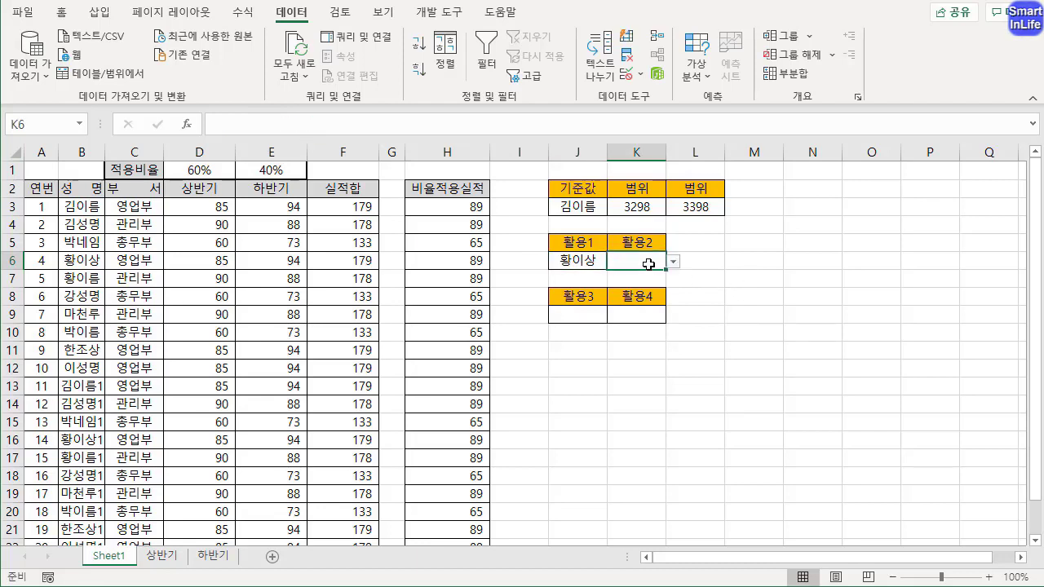
Begin an OFFSET formula in J9 under 활용3 with the 성명 header B2 as reference, rows 1 and cols 0
click(587, 311)
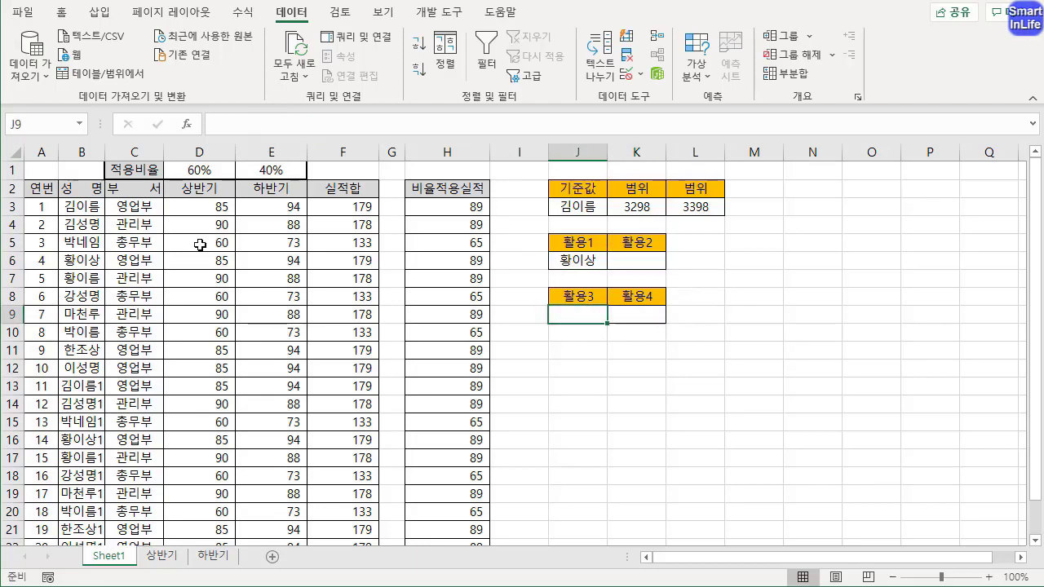
text(=OF)
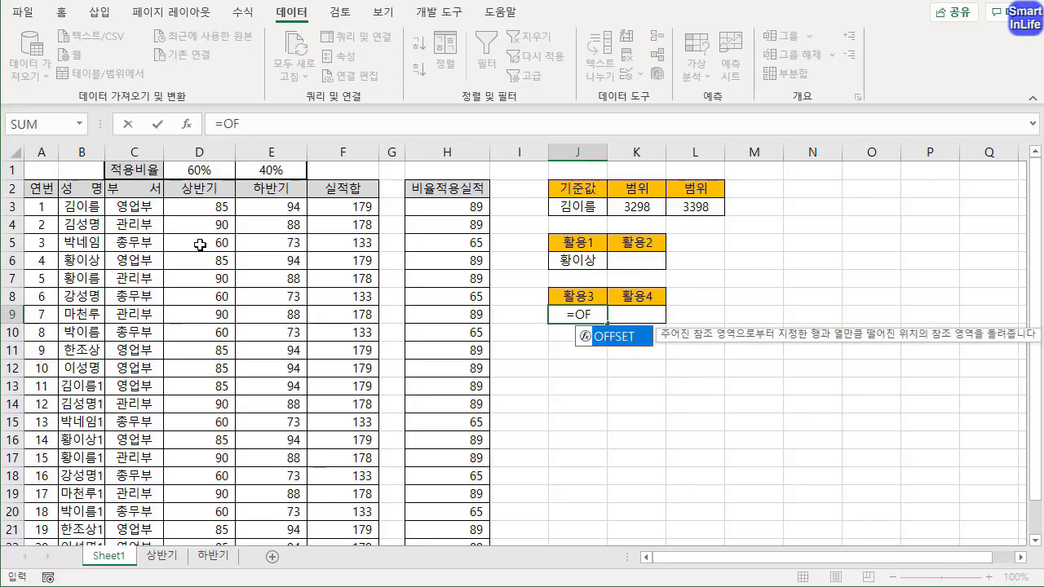
key(Tab)
click(72, 186)
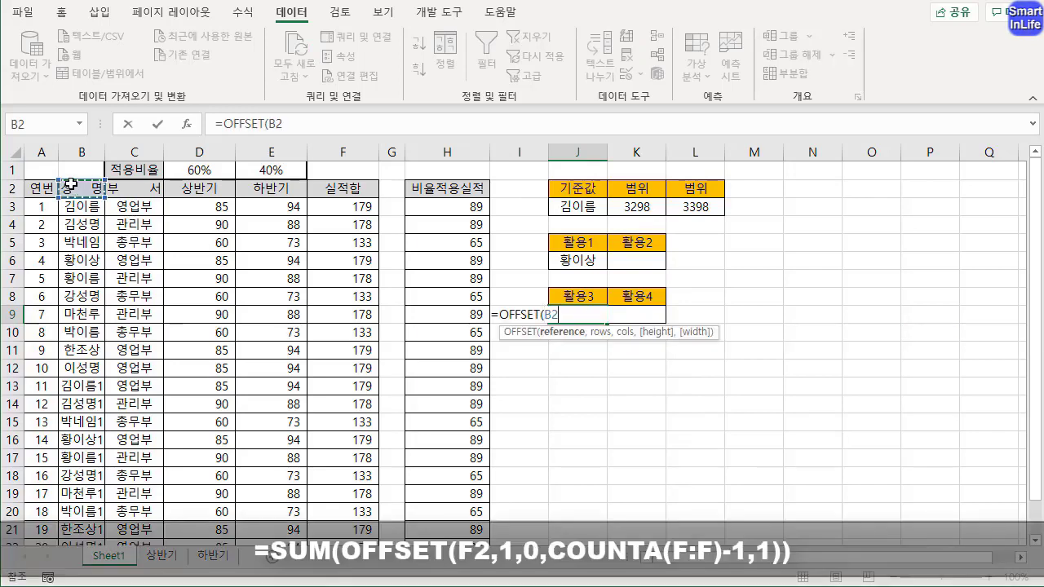
text(,)
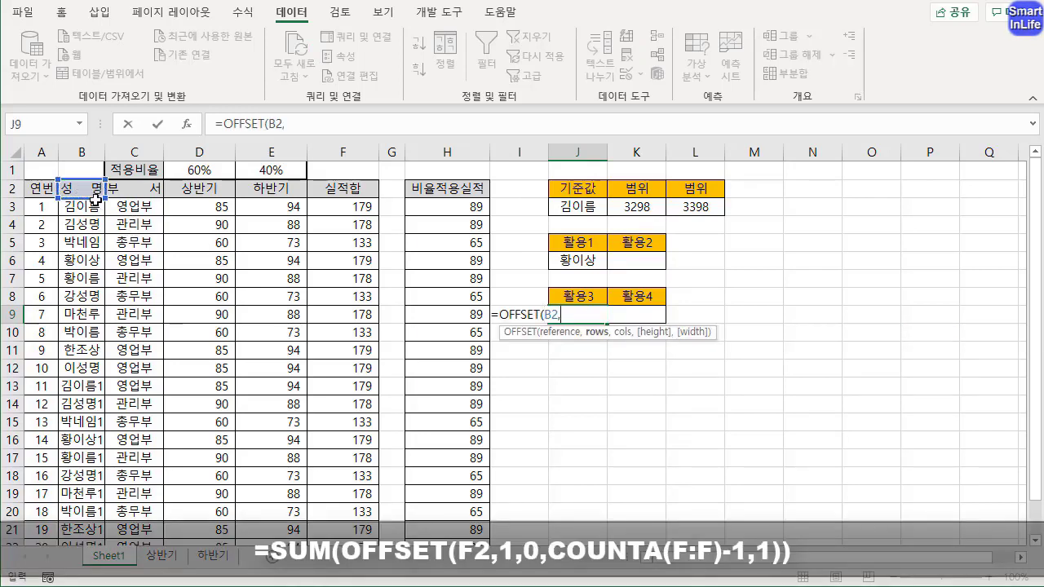
text(1)
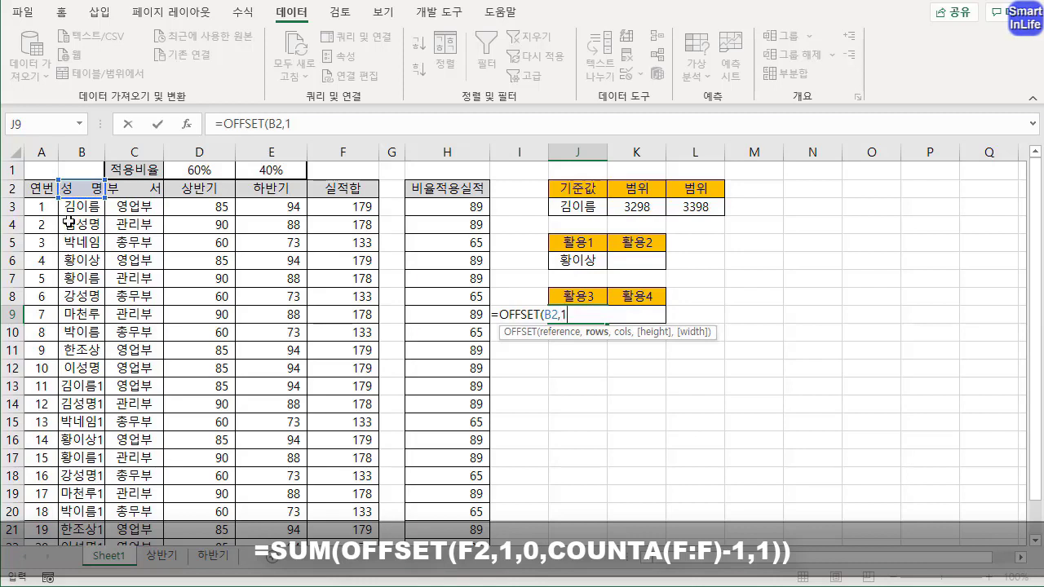
text(,)
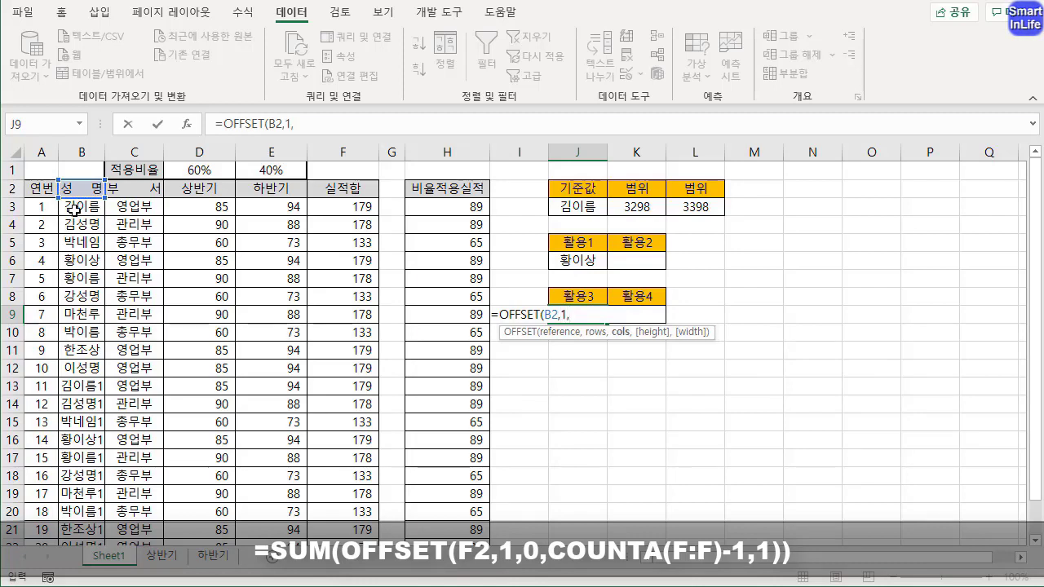
text(0,)
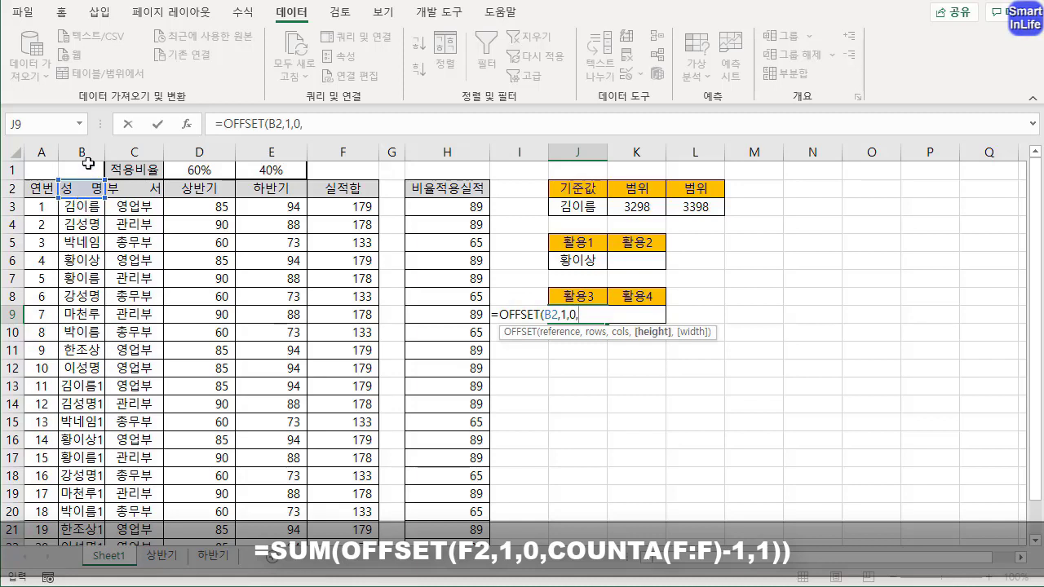
text(COU)
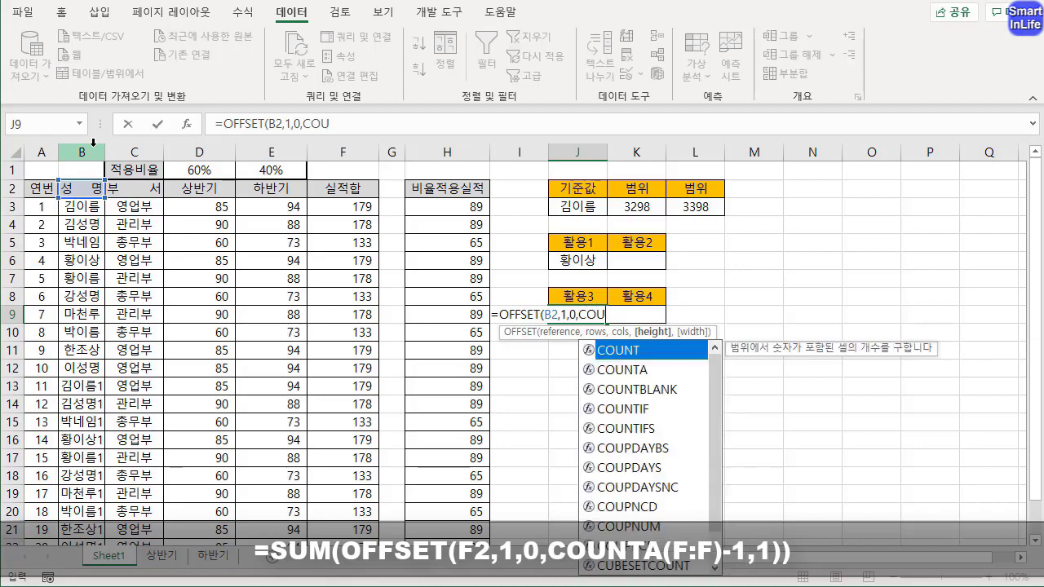
text(NTA()
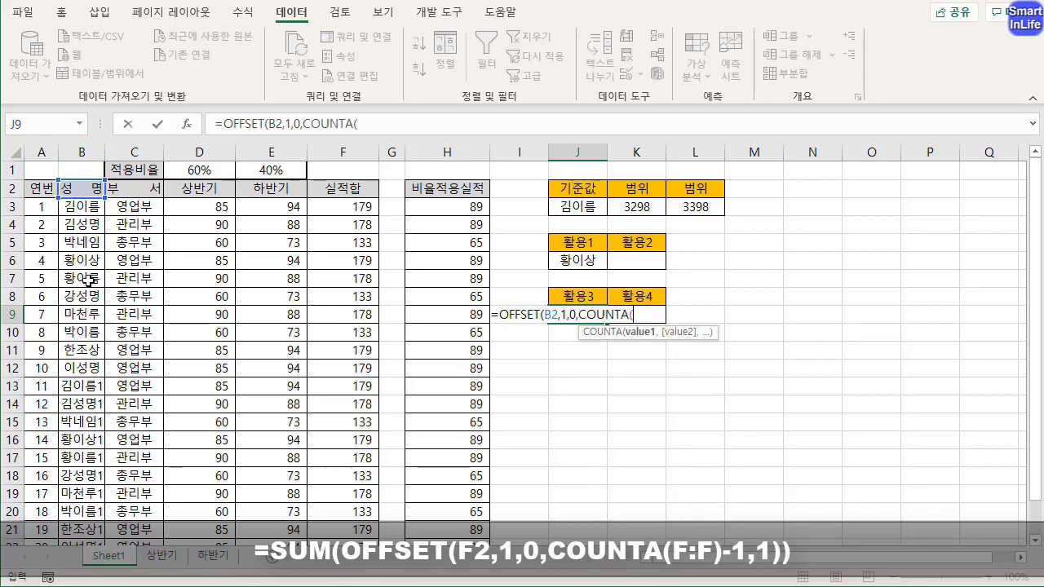
Complete J9's OFFSET formula with COUNTA(B:B)-1 as the height and 1 as the width
click(86, 153)
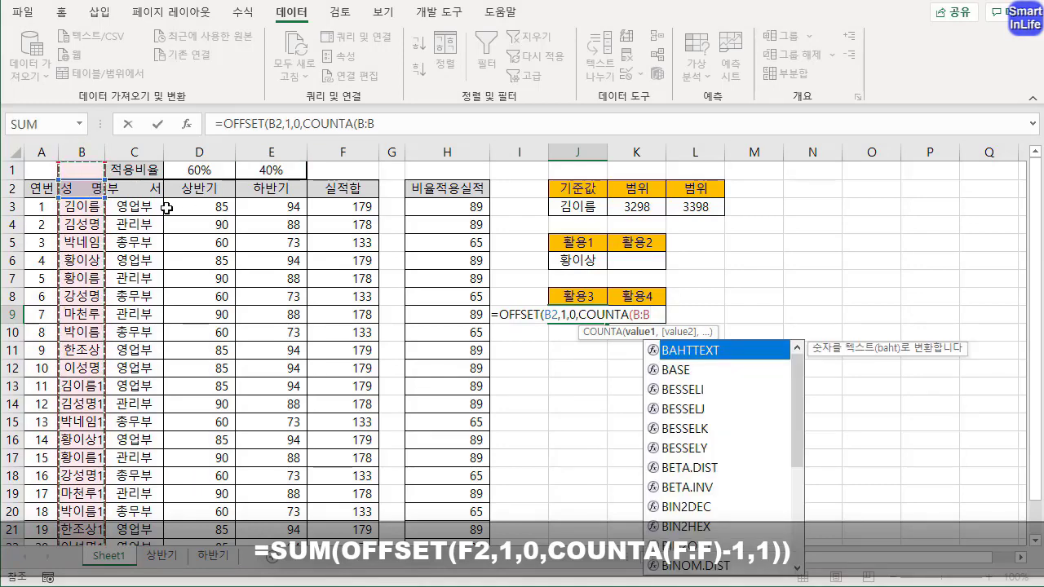
text())
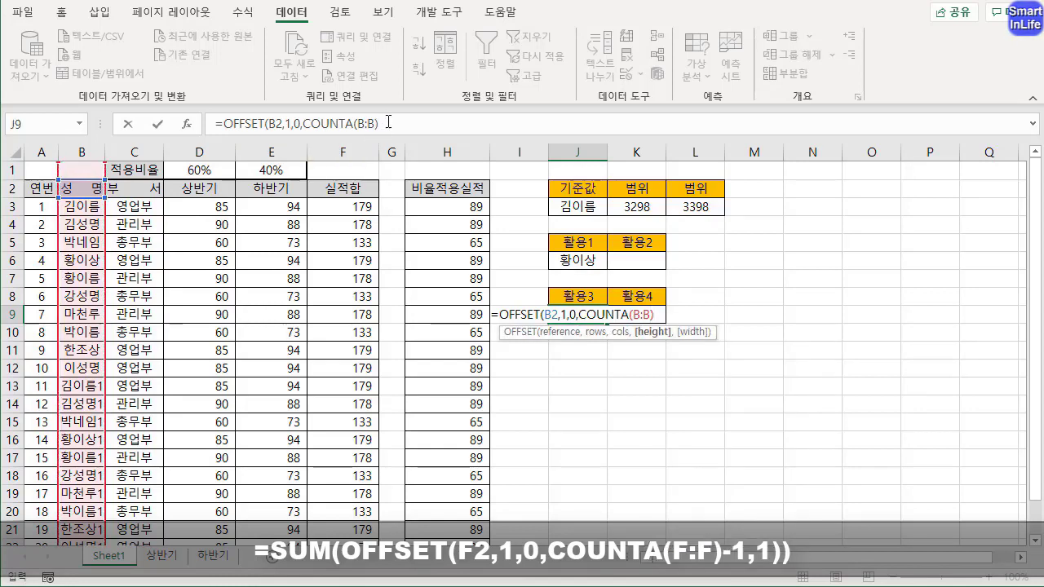
click(388, 123)
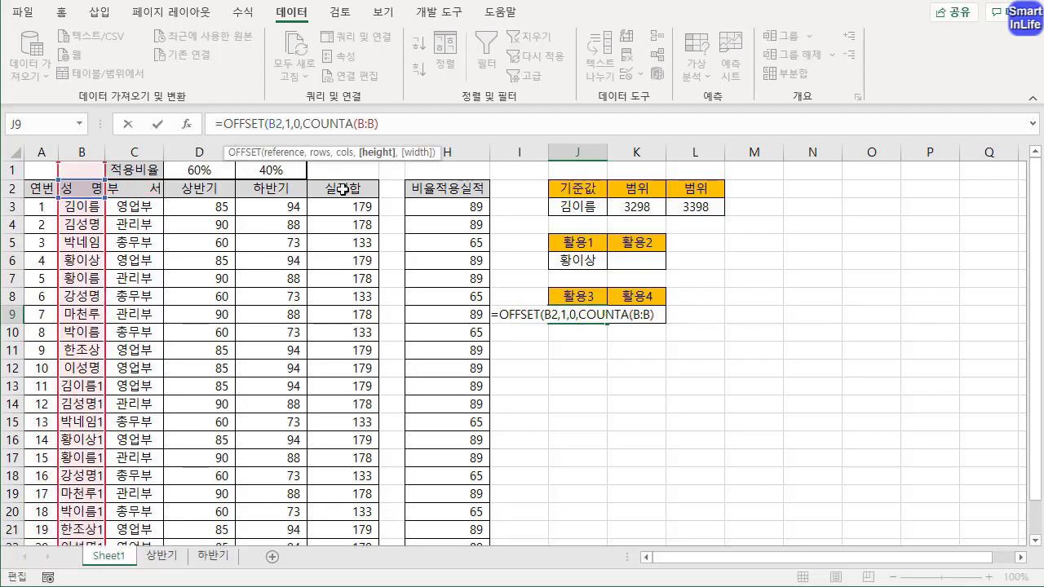
text(1)
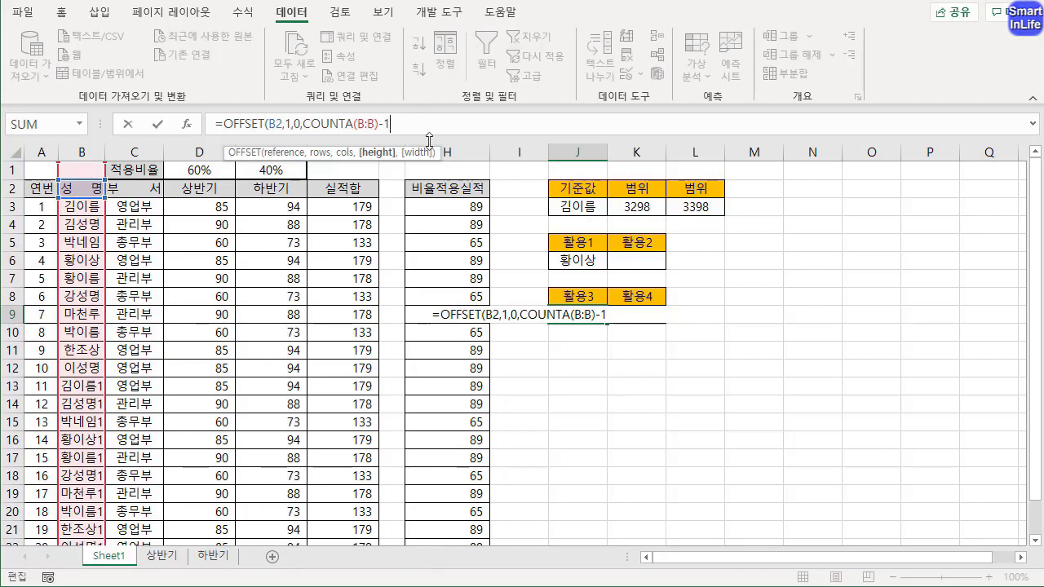
text(,1))
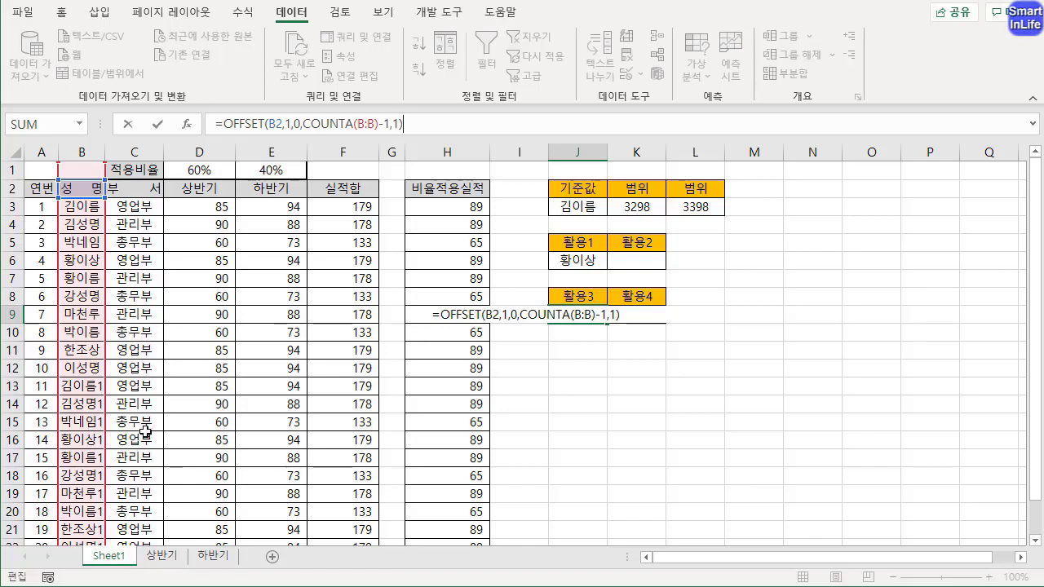
key(Return)
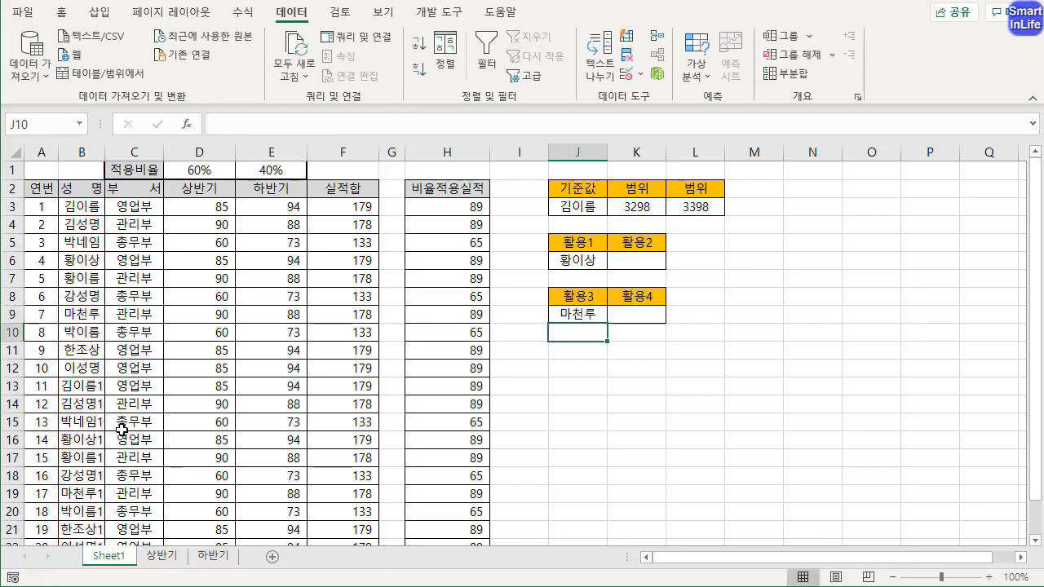
Copy the text of J9's OFFSET formula without changing the cell
click(579, 314)
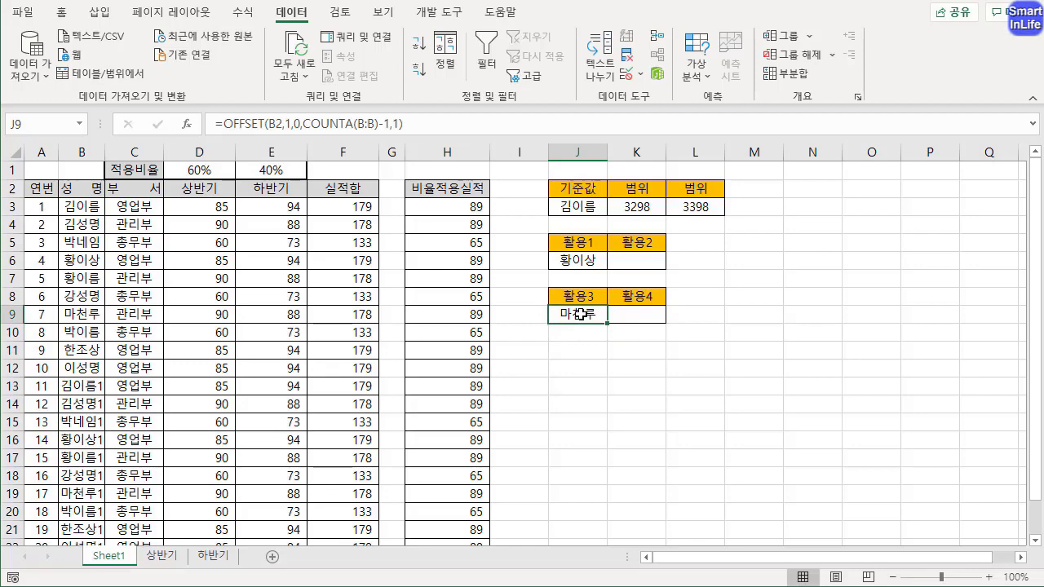
drag(403, 123, 213, 123)
key(ctrl+c)
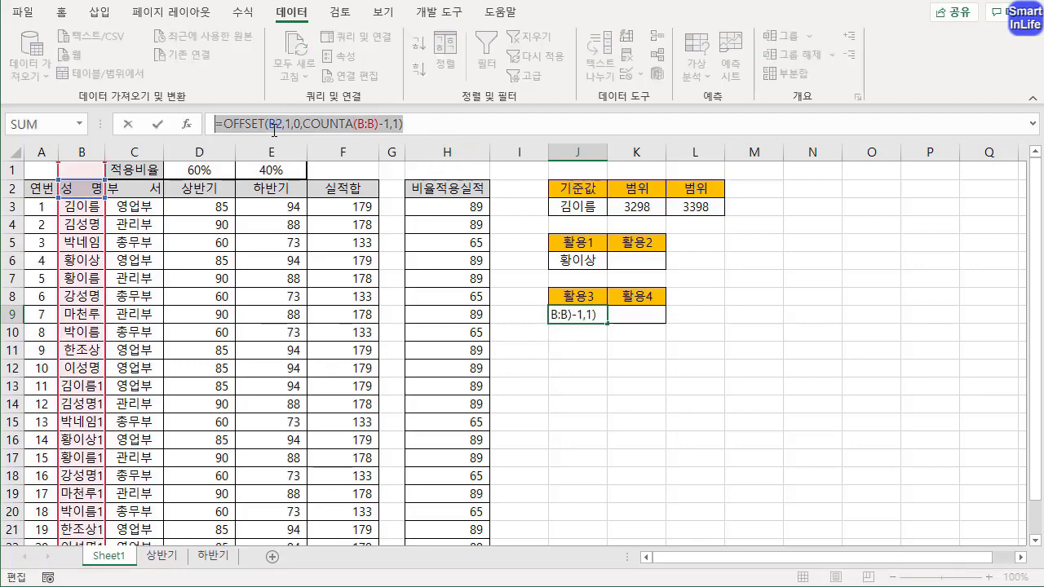
key(Escape)
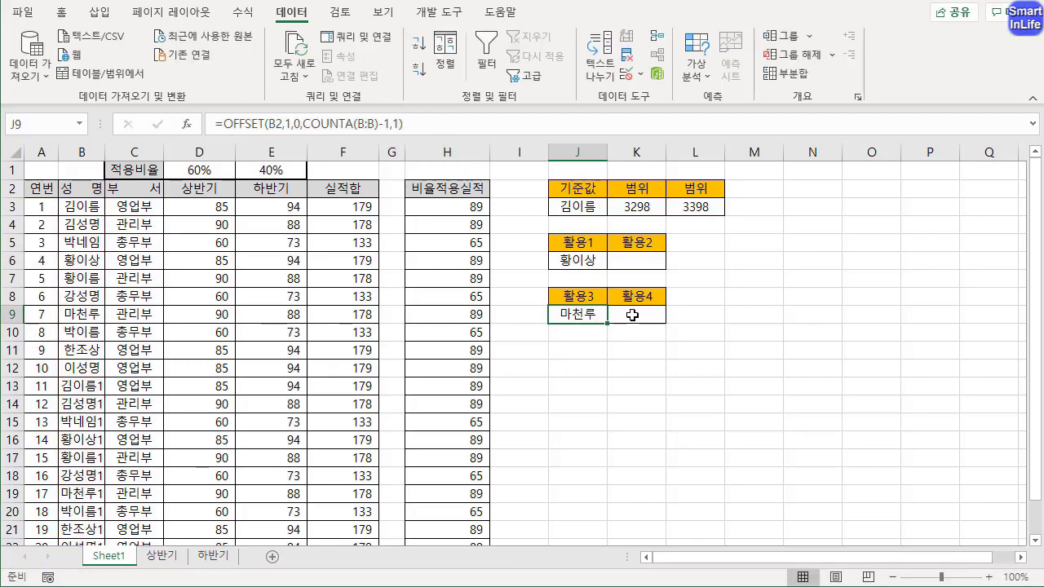
Apply list data validation to K9 under 활용4 with the source =OFFSET(B2,1,0,COUNTA(B:B)-1,1)
click(630, 316)
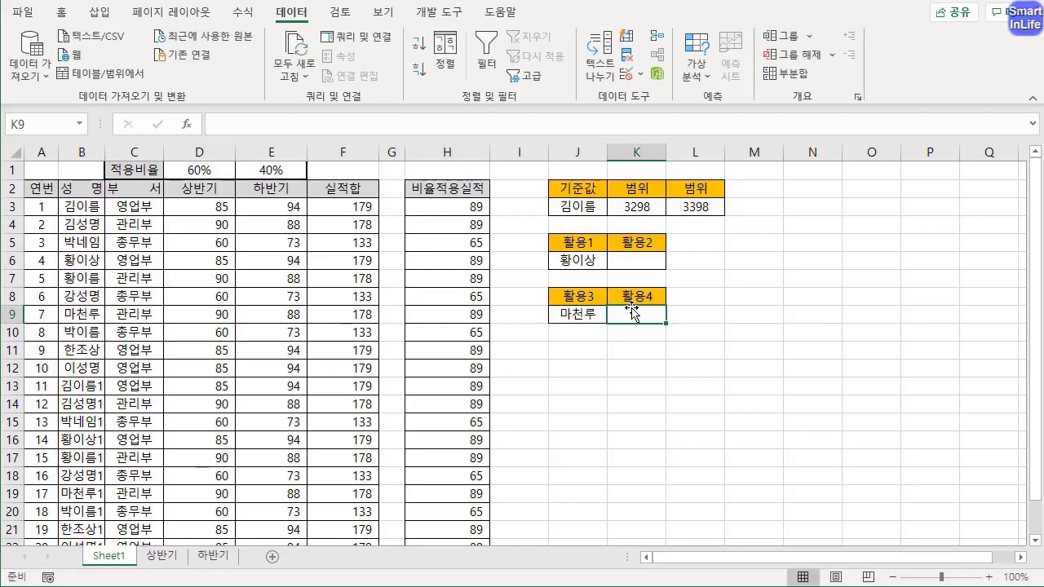
click(633, 75)
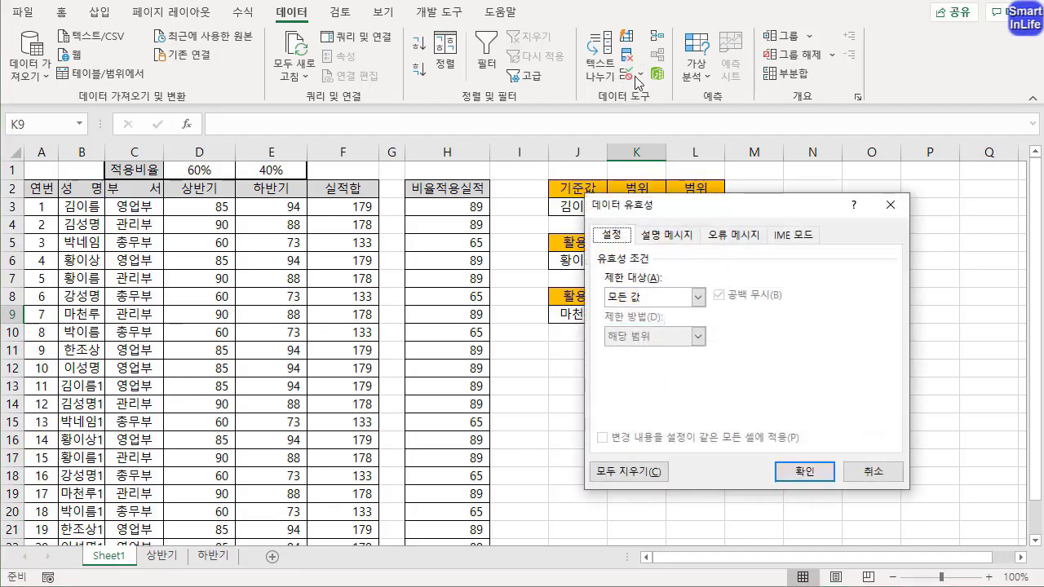
click(662, 297)
click(648, 351)
click(646, 374)
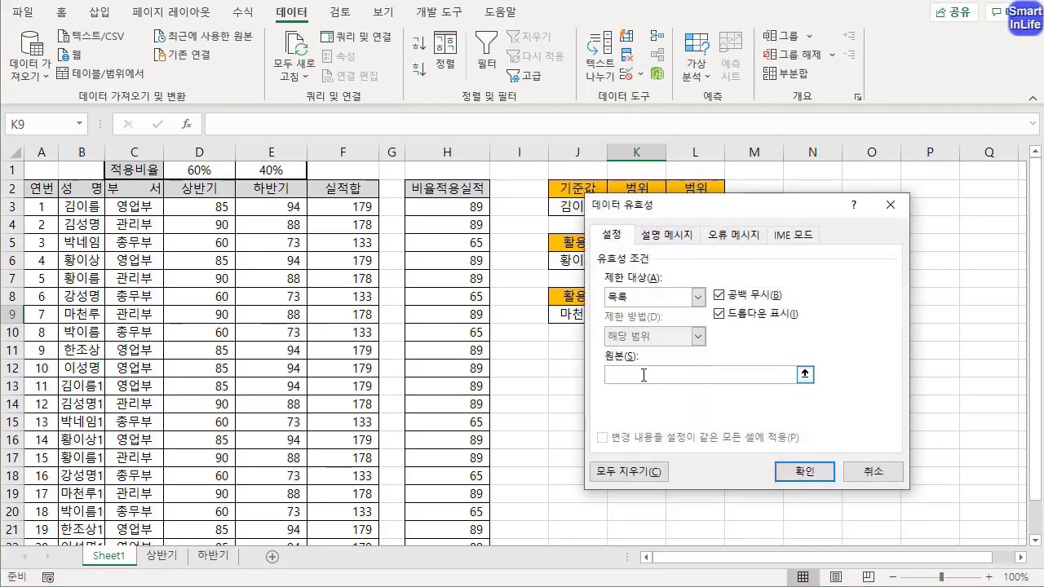
key(ctrl+v)
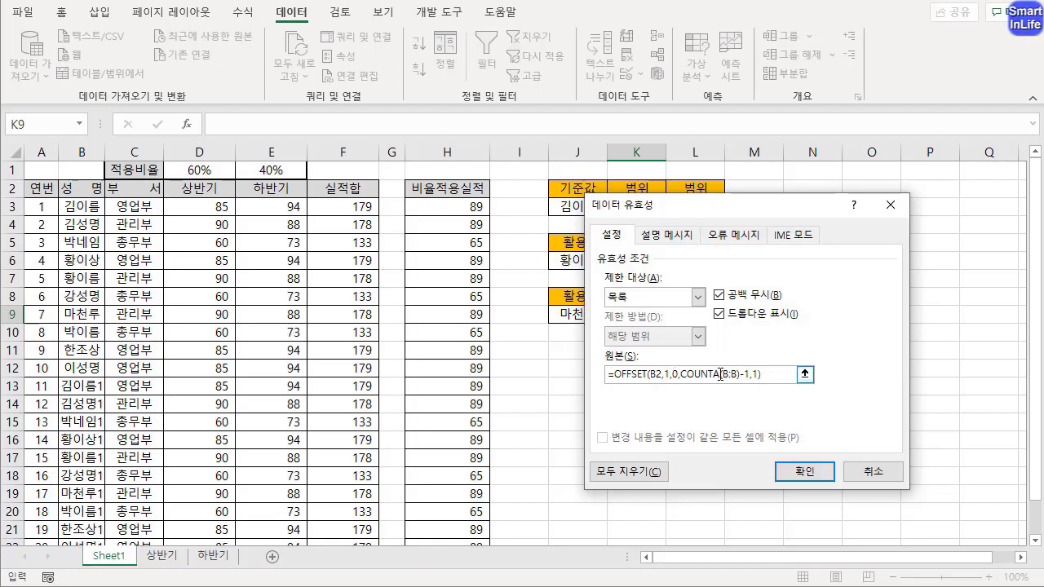
drag(692, 375, 732, 371)
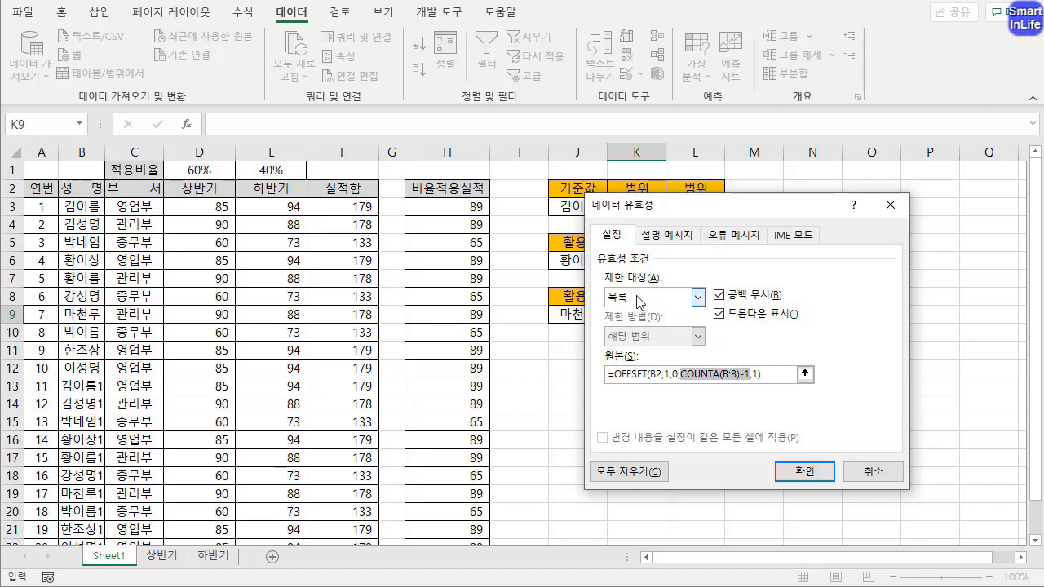
click(748, 374)
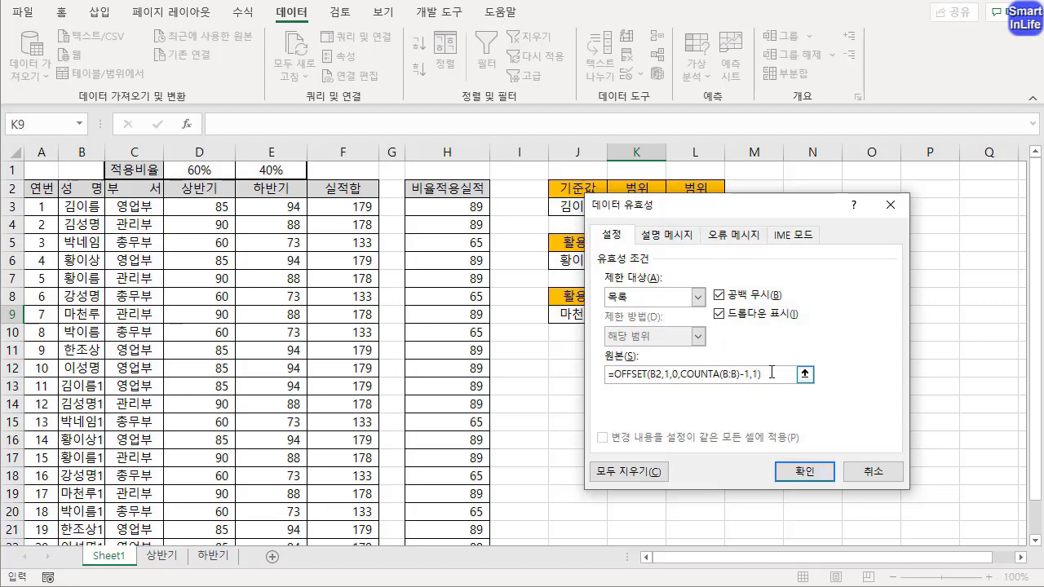
click(797, 470)
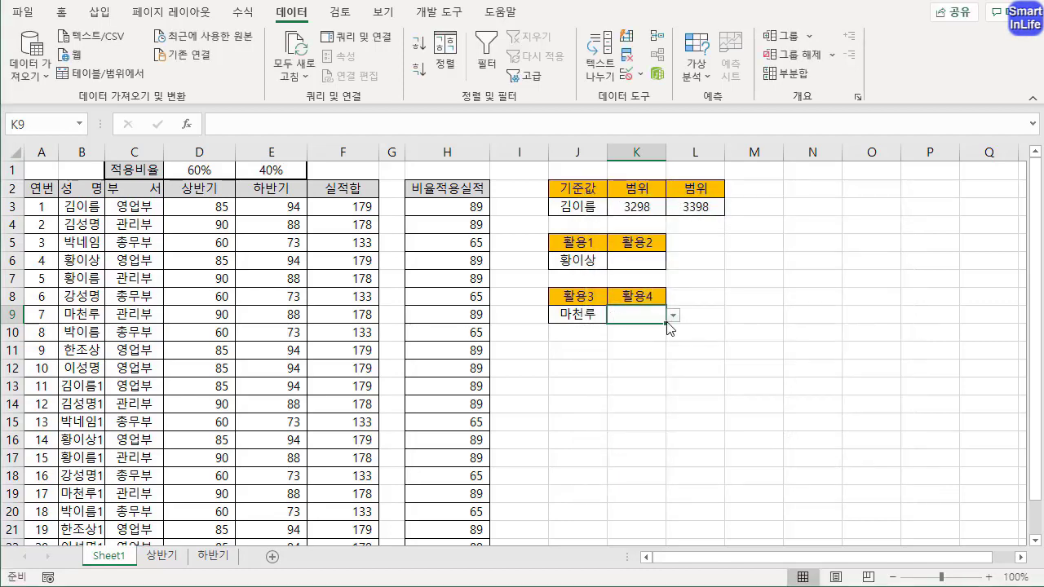
Check the names in K9's dropdown list and choose the last name from K6's dropdown list
click(673, 315)
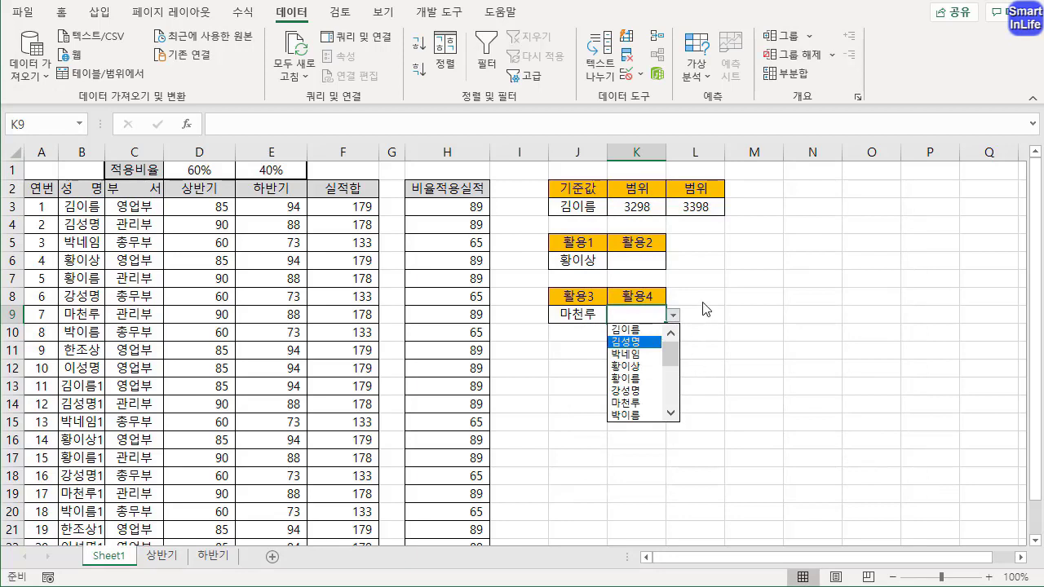
key(Escape)
click(651, 260)
click(674, 263)
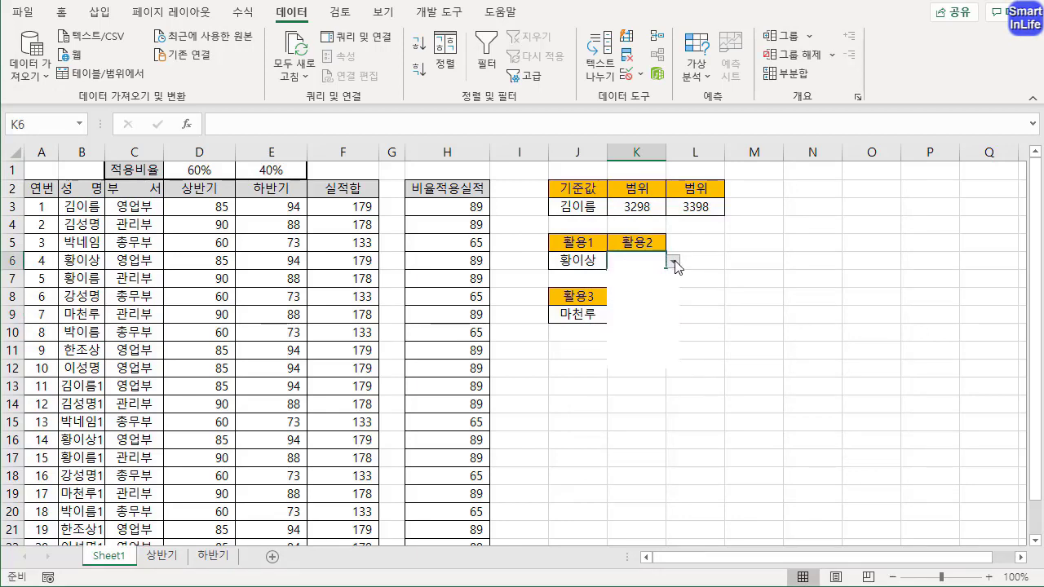
scroll(653, 343, down, 4)
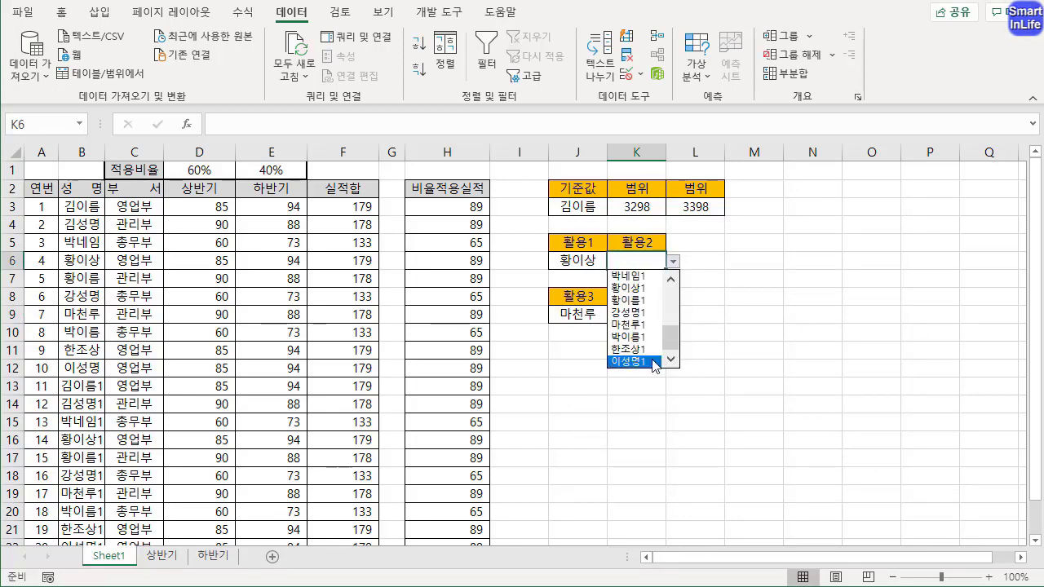
click(654, 361)
Choose the last name from K9's dropdown list under 활용4
click(671, 314)
click(673, 315)
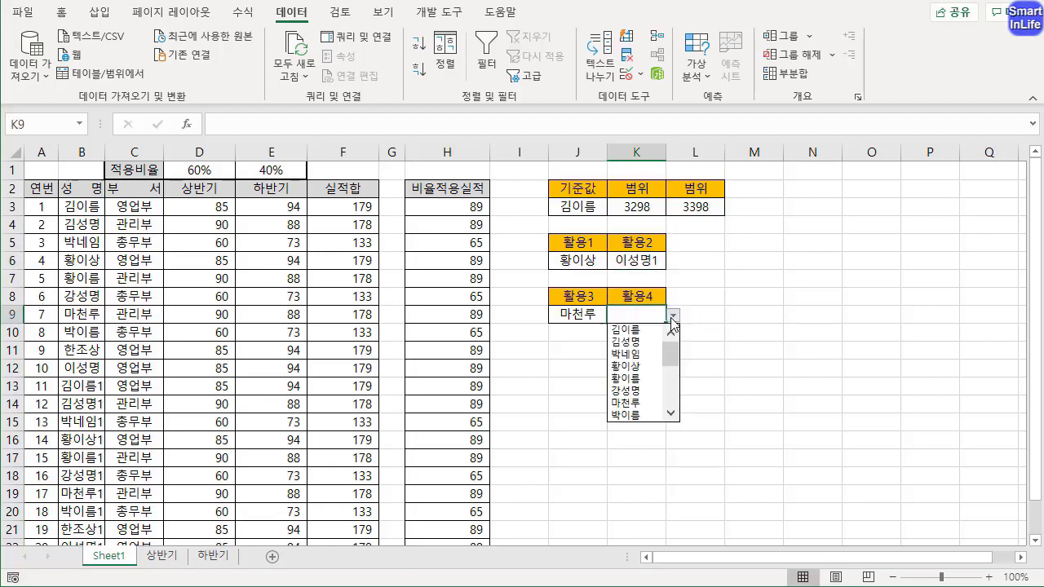
drag(673, 362, 678, 420)
click(634, 415)
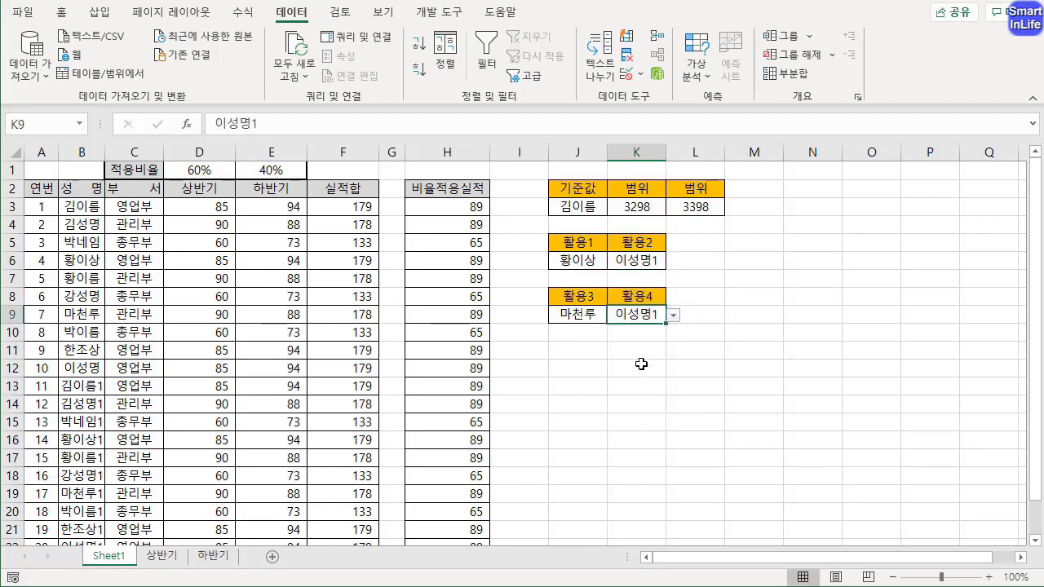
click(657, 383)
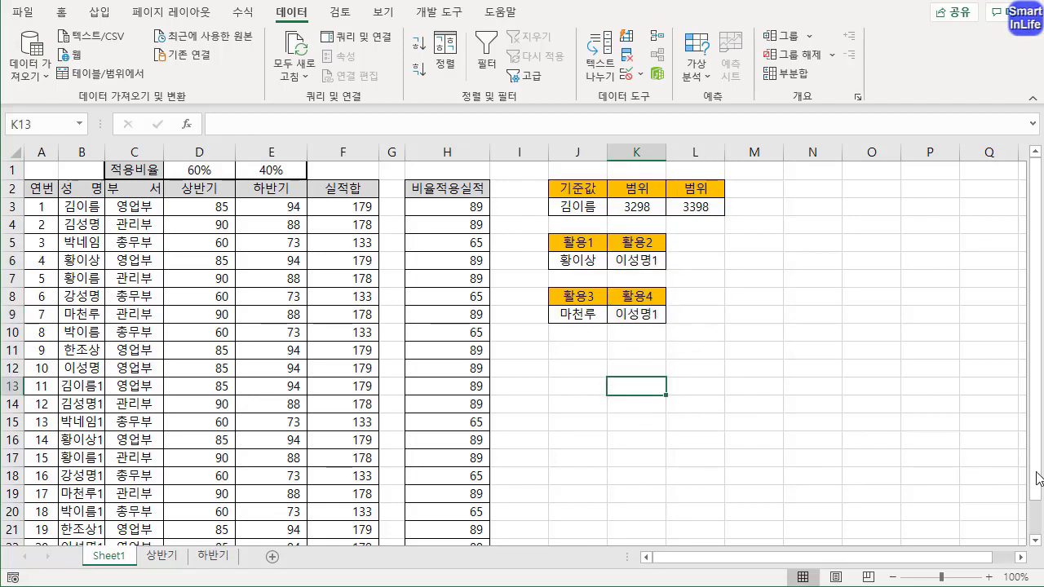
Enter an additional person's name in B23, directly below the last entry of the 성명 column
drag(1036, 480, 1038, 536)
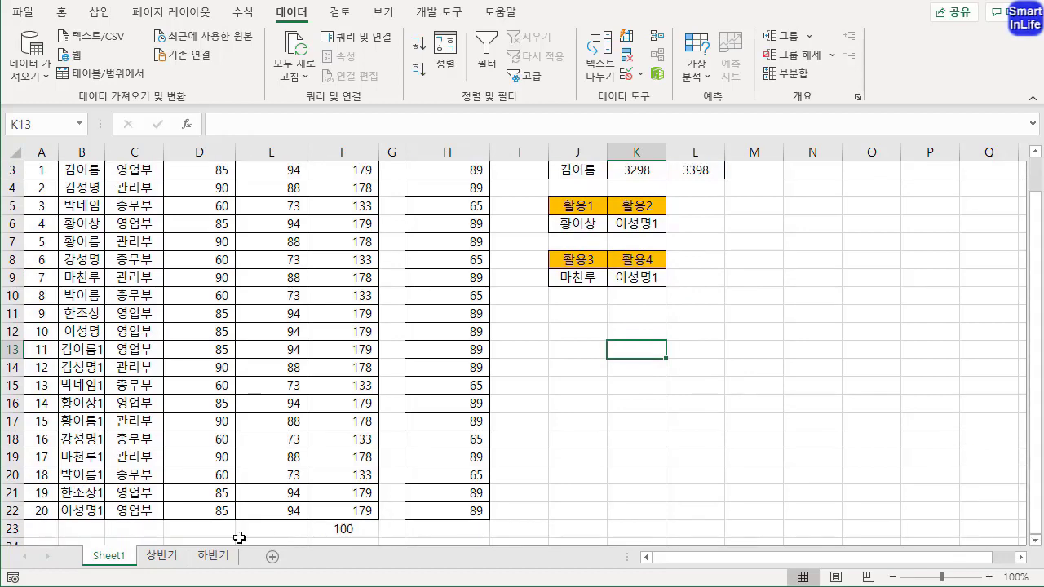
click(89, 528)
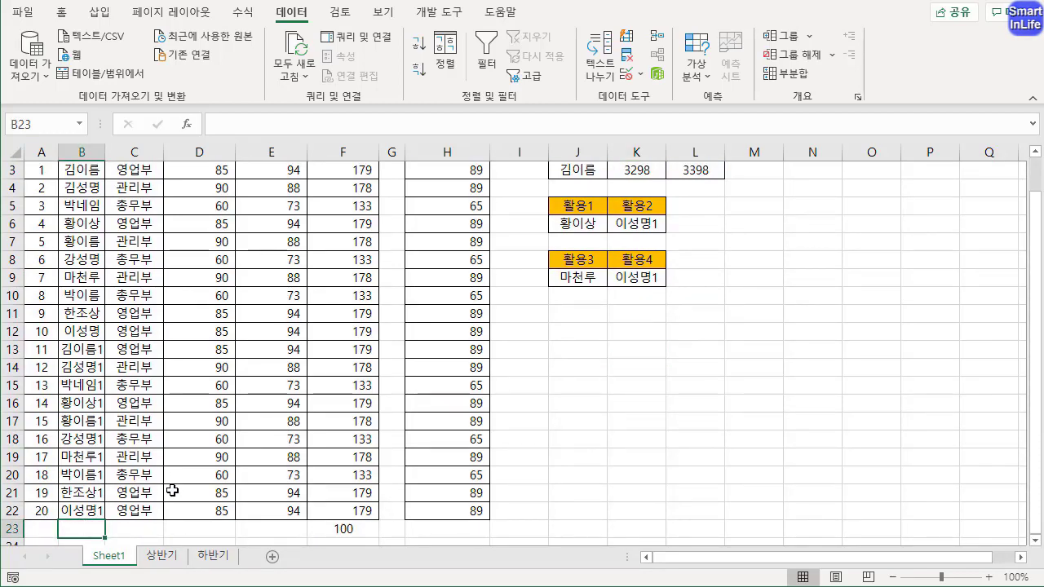
text(박성명)
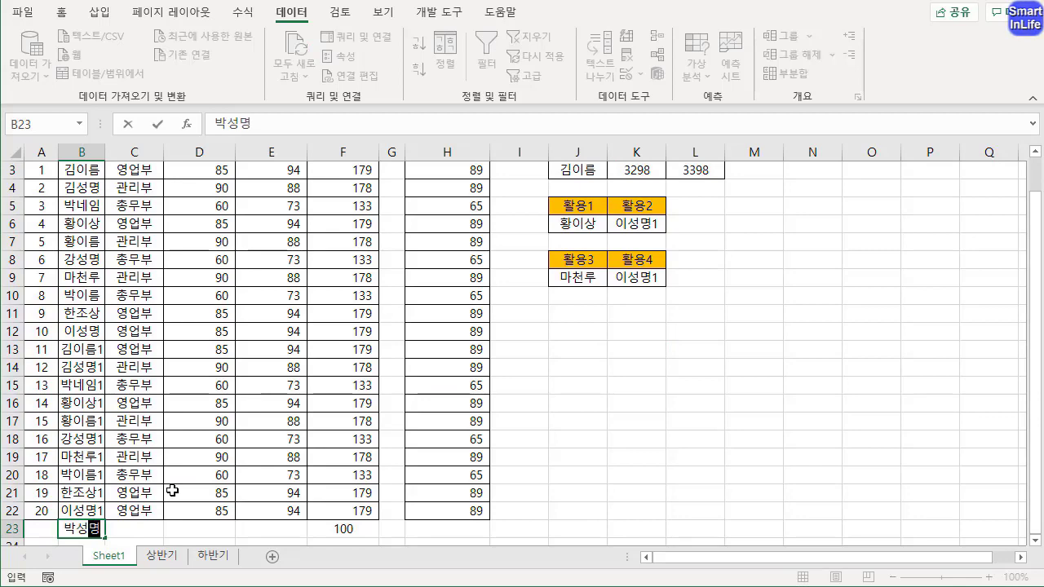
key(Return)
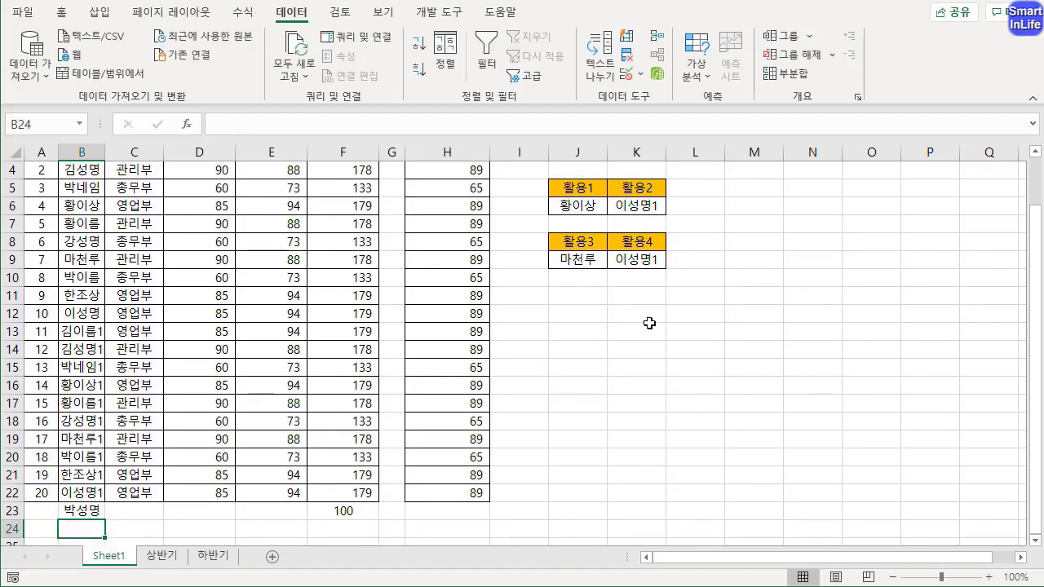
Check whether K6's fixed-height dropdown list includes the name added in B23
click(650, 205)
click(673, 207)
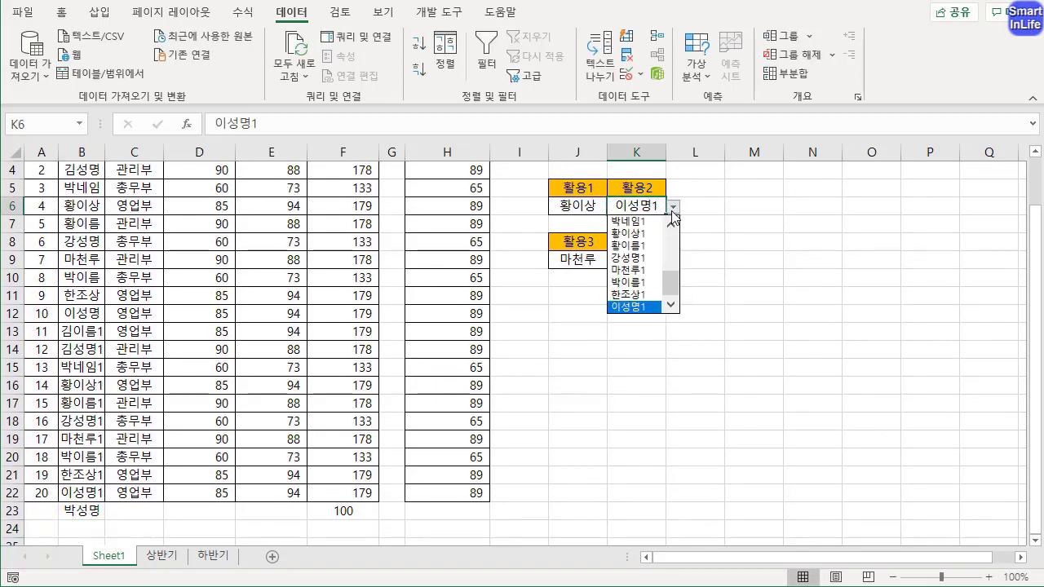
click(662, 375)
Select the name added in B23 from the end of K9's dropdown list
click(632, 262)
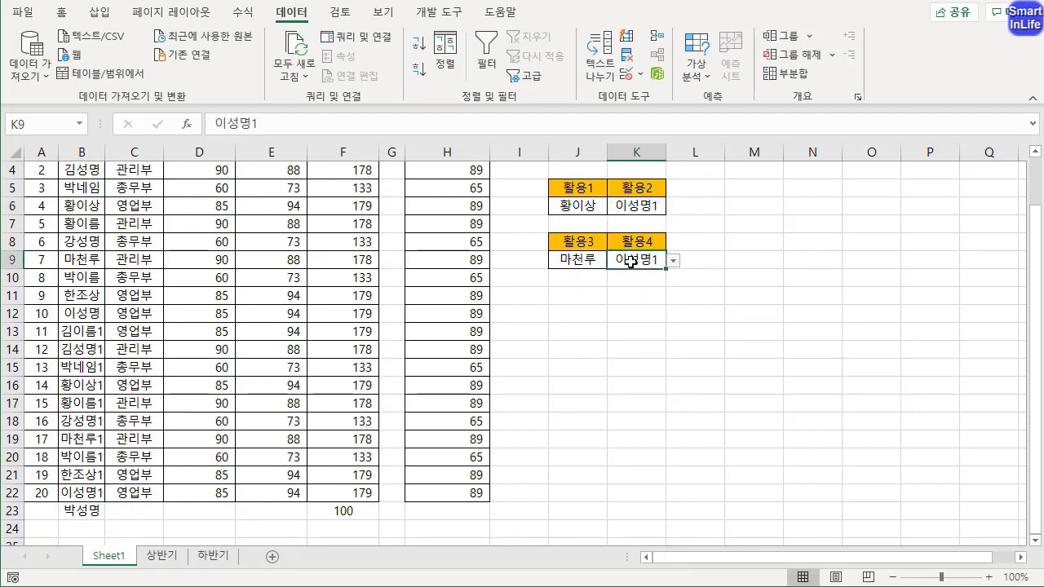
click(673, 260)
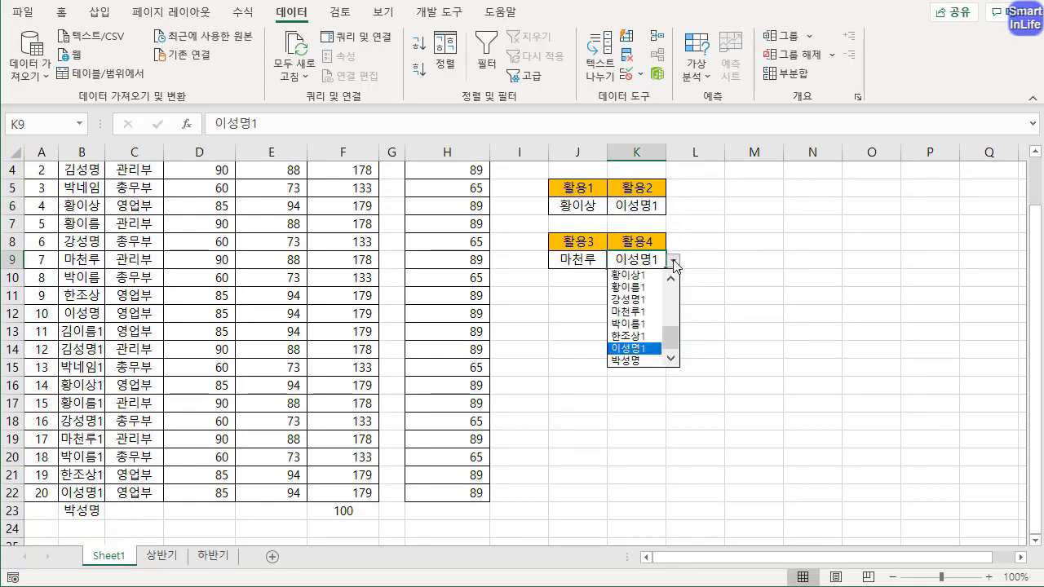
click(647, 361)
click(639, 330)
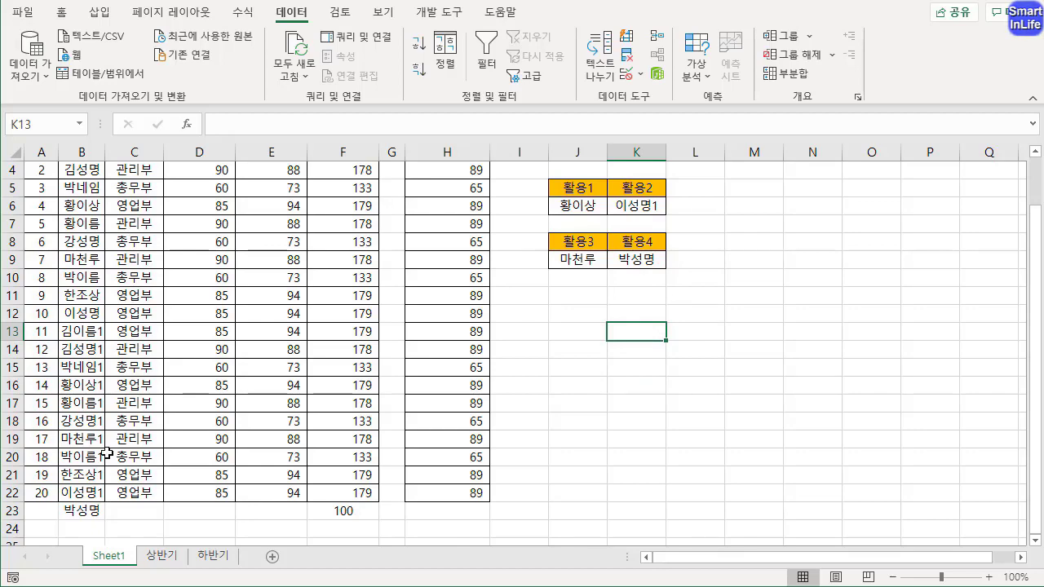
Compare the 성명 column, including B23, with the dropdown choices in K6 under 활용2 and K9 under 활용4
click(83, 510)
click(635, 259)
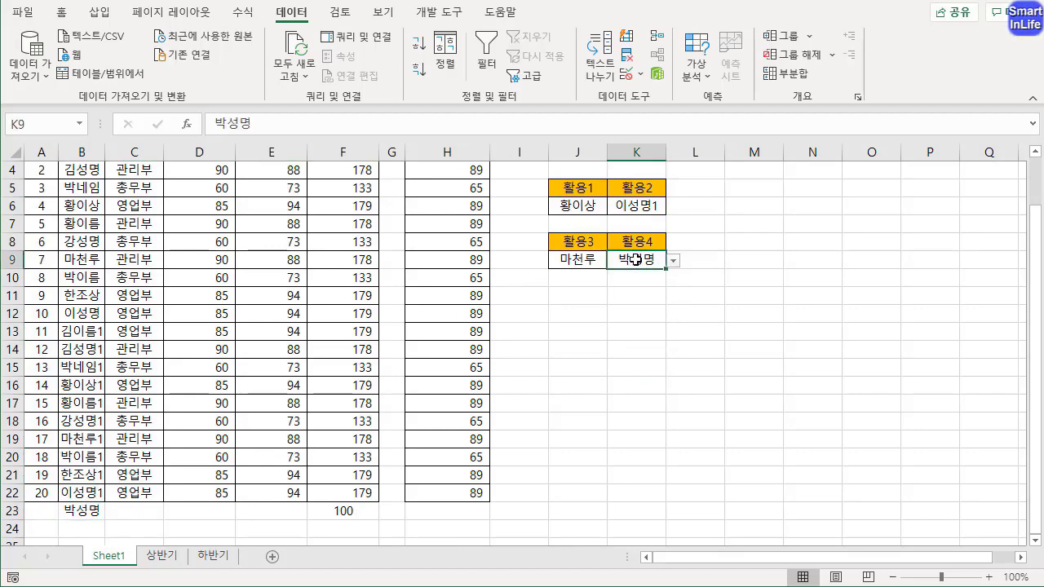
scroll(95, 205, up, 1)
mouse_move(95, 199)
mouse_down()
mouse_move(134, 290)
mouse_move(125, 470)
mouse_move(102, 526)
mouse_up()
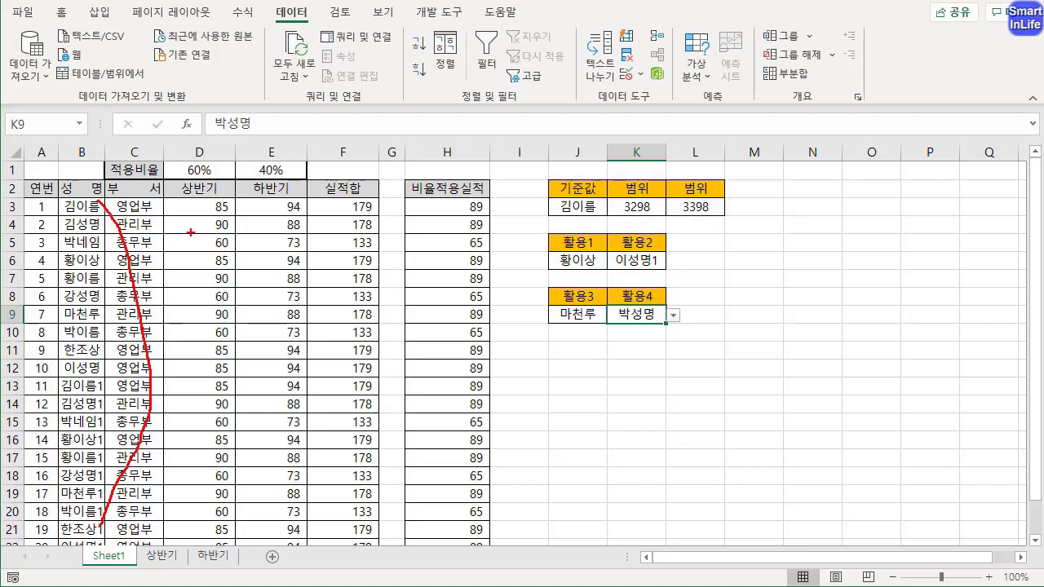
mouse_move(652, 274)
mouse_down()
mouse_move(613, 242)
mouse_move(661, 268)
mouse_up()
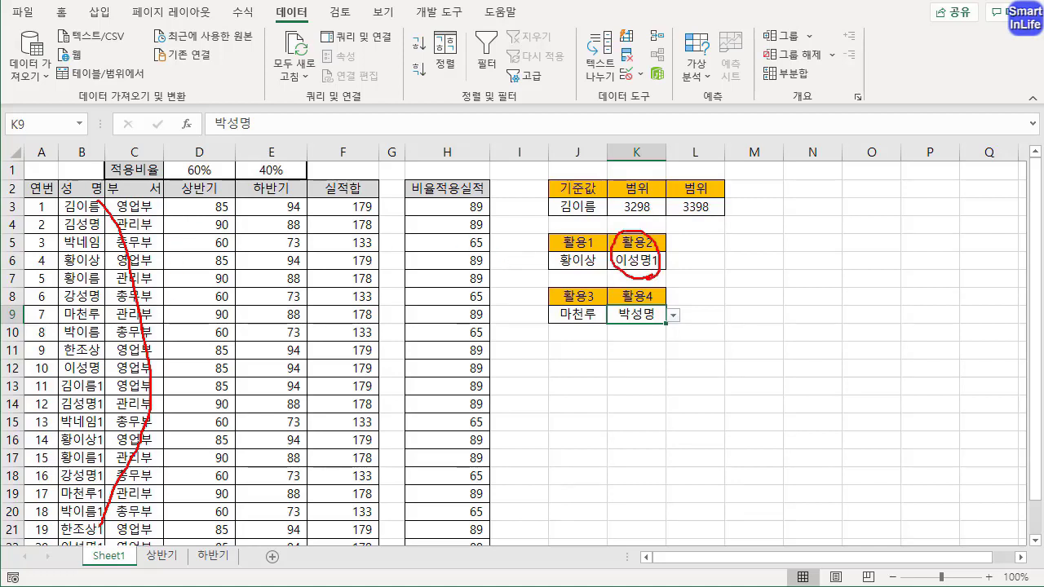
mouse_move(645, 336)
mouse_down()
mouse_move(657, 295)
mouse_move(642, 333)
mouse_up()
mouse_move(43, 511)
mouse_down()
mouse_move(61, 537)
mouse_move(89, 516)
mouse_up()
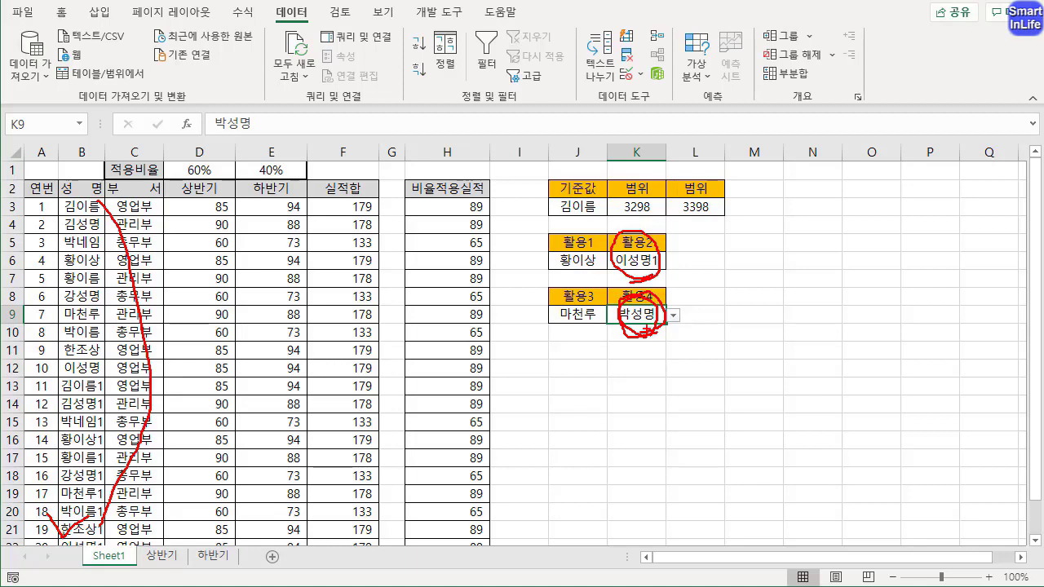
key(Escape)
click(645, 351)
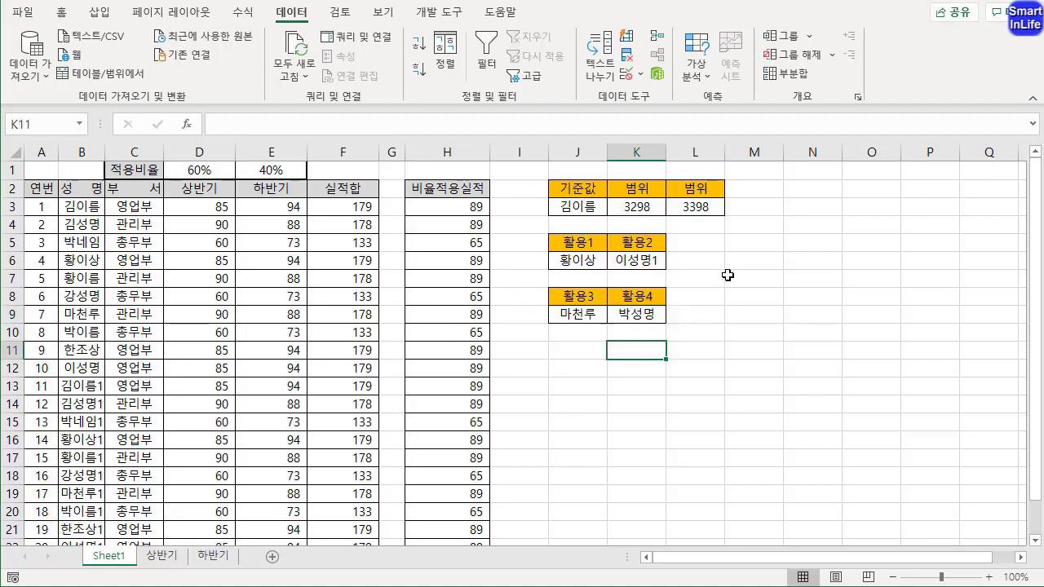
Review L3's SUM and OFFSET formula, focusing on its COUNTA(F:F)-1 height and its relation to the 활용 dropdowns
click(757, 208)
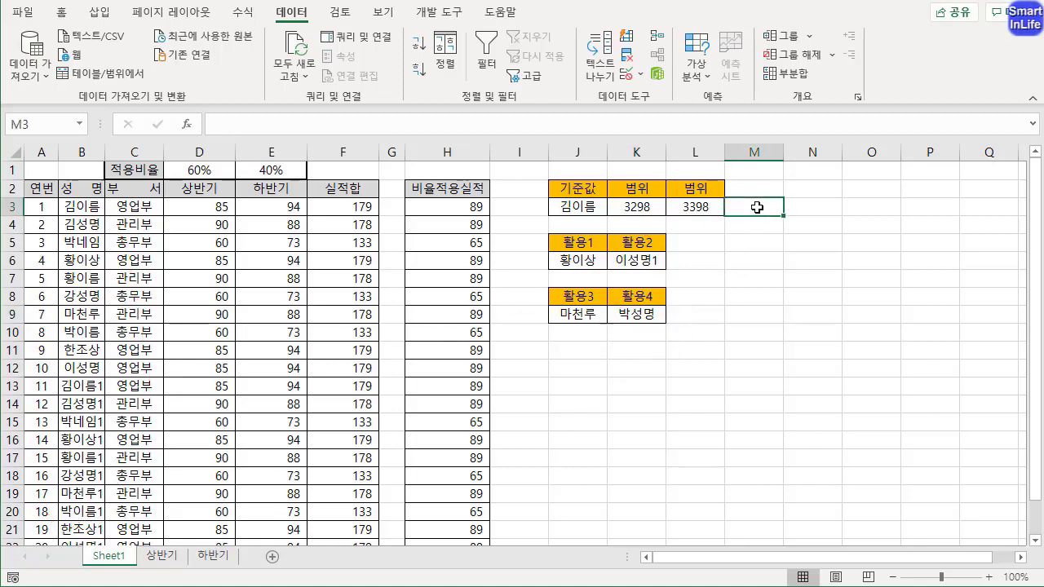
click(703, 209)
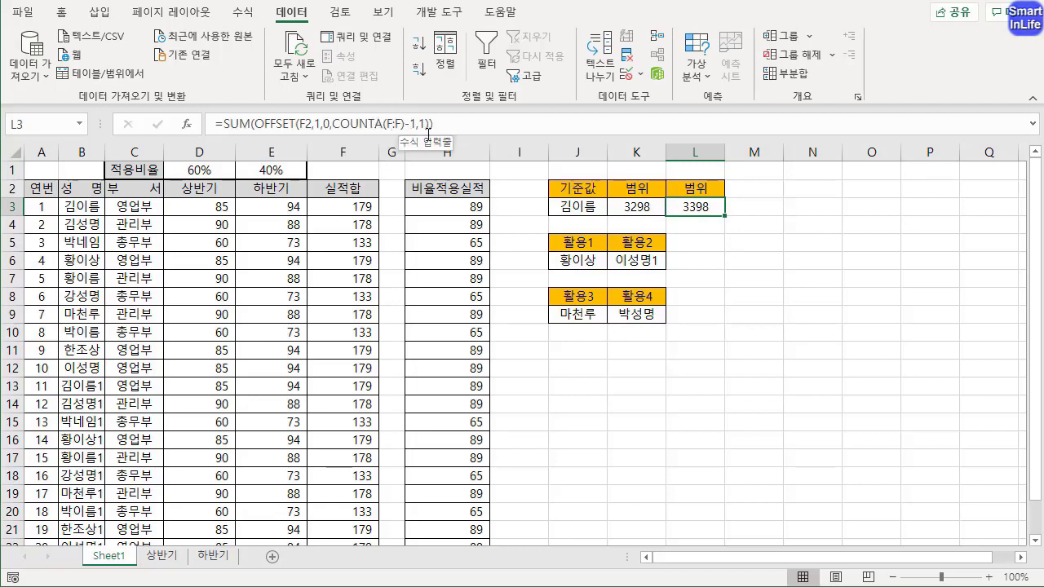
mouse_move(409, 133)
mouse_down()
mouse_move(359, 99)
mouse_move(380, 105)
mouse_up()
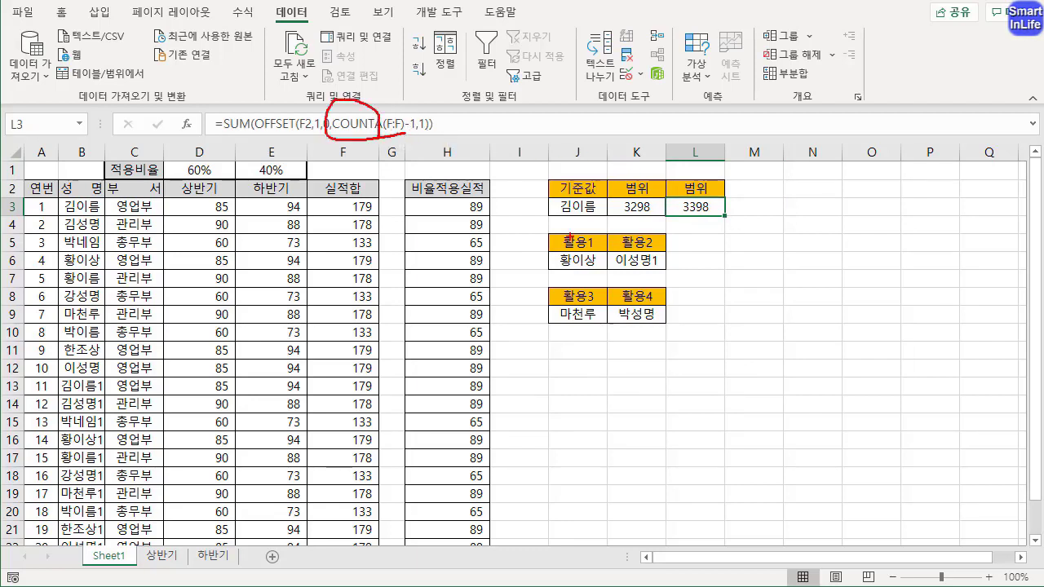
drag(603, 242, 614, 313)
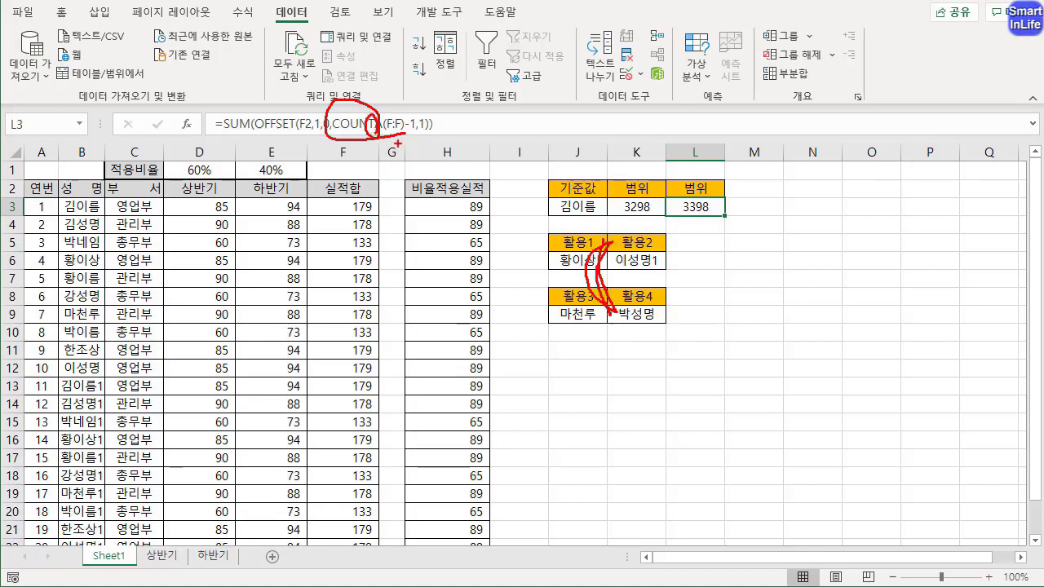
key(Escape)
drag(448, 127, 177, 125)
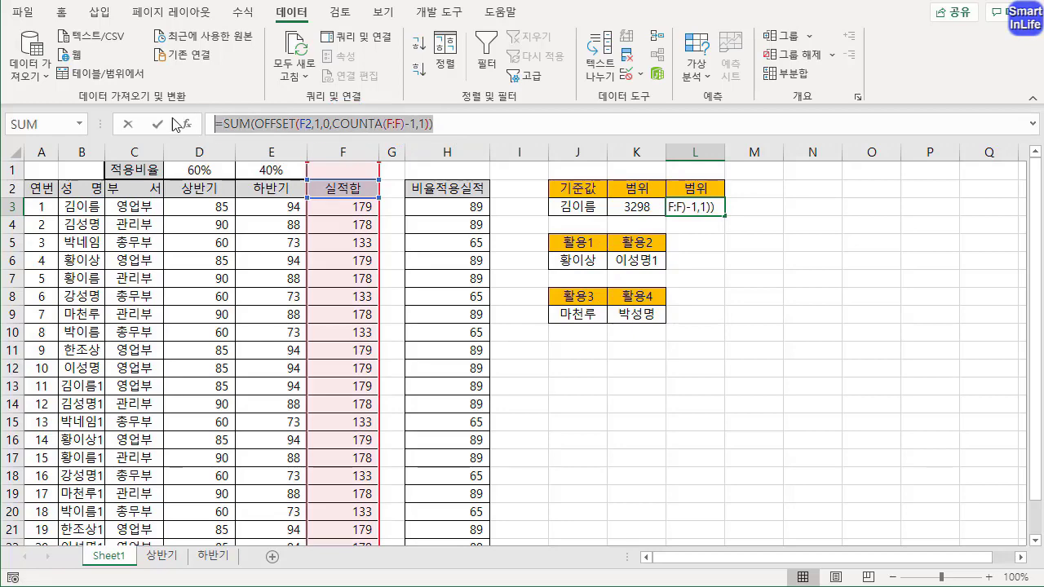
key(ctrl+Return)
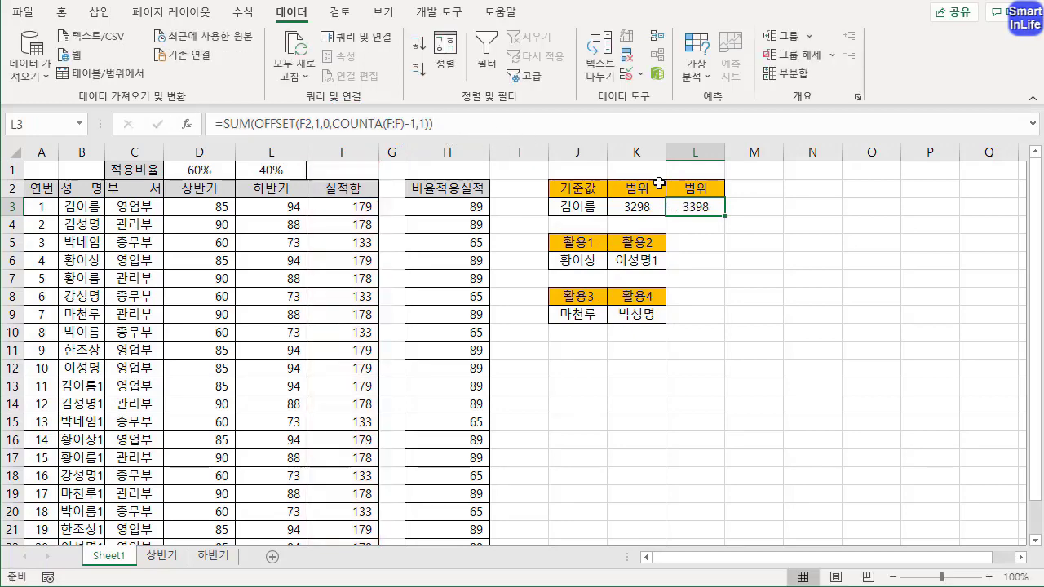
Start the formula =SUM(OFFSET(F2,1,0,COUNTA(F:F)-1,1)) in cell M3, beside the second 범위 result
click(751, 208)
text(=SUM(OFFSET(F2,1,0,COUNTA(F:F)-1,1)))
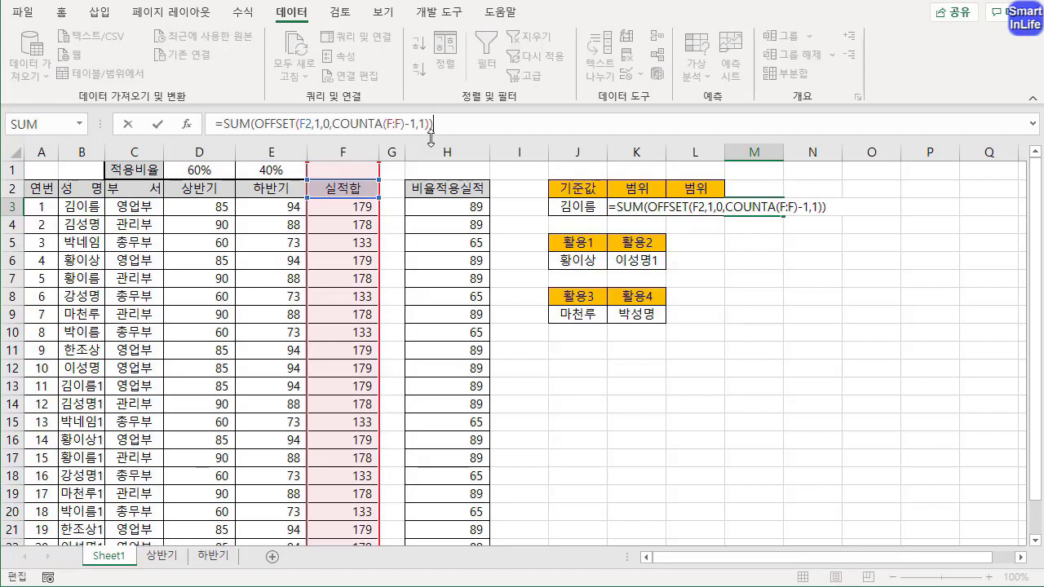
drag(368, 116, 387, 130)
mouse_move(326, 200)
mouse_down()
mouse_move(277, 326)
mouse_move(283, 380)
mouse_up()
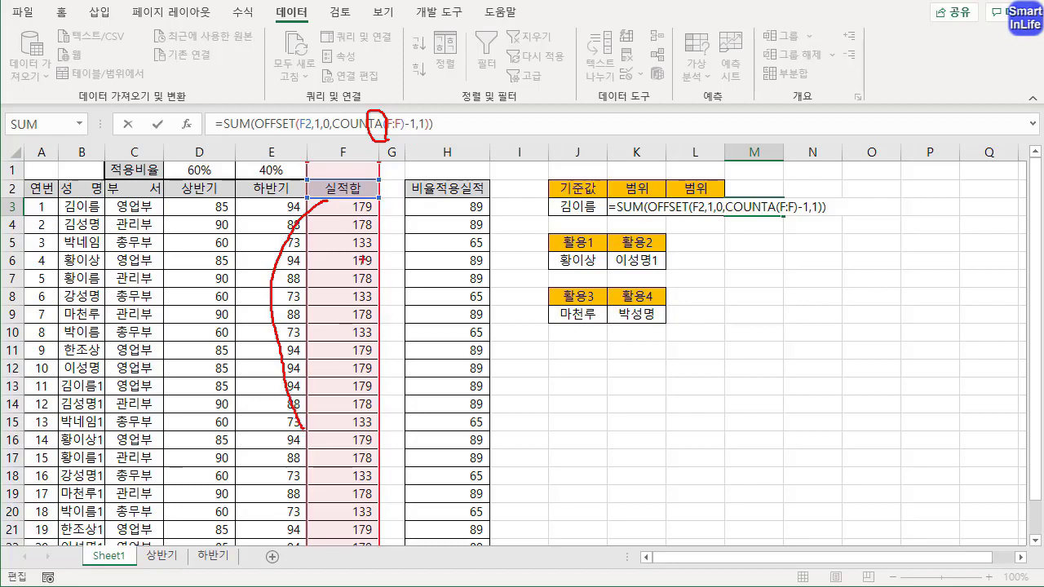
drag(329, 193, 355, 181)
drag(406, 115, 404, 128)
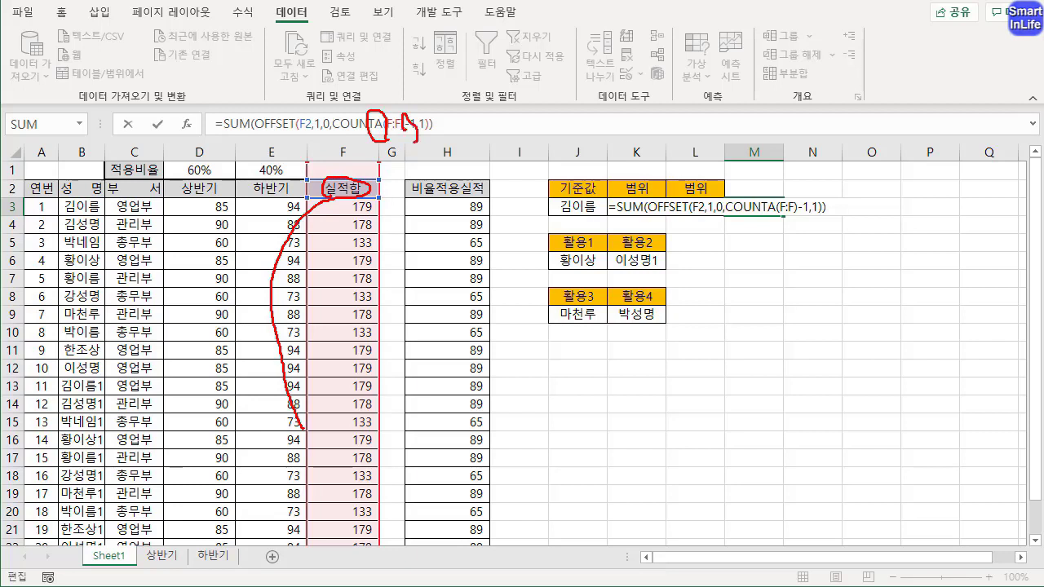
mouse_move(371, 200)
mouse_down()
mouse_move(398, 204)
mouse_move(377, 517)
mouse_up()
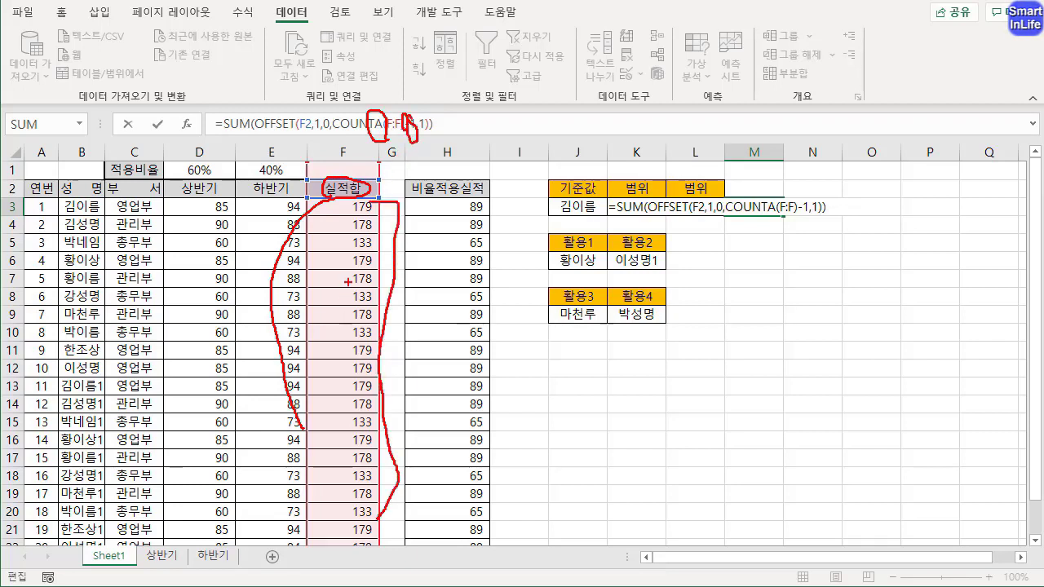
key(Escape)
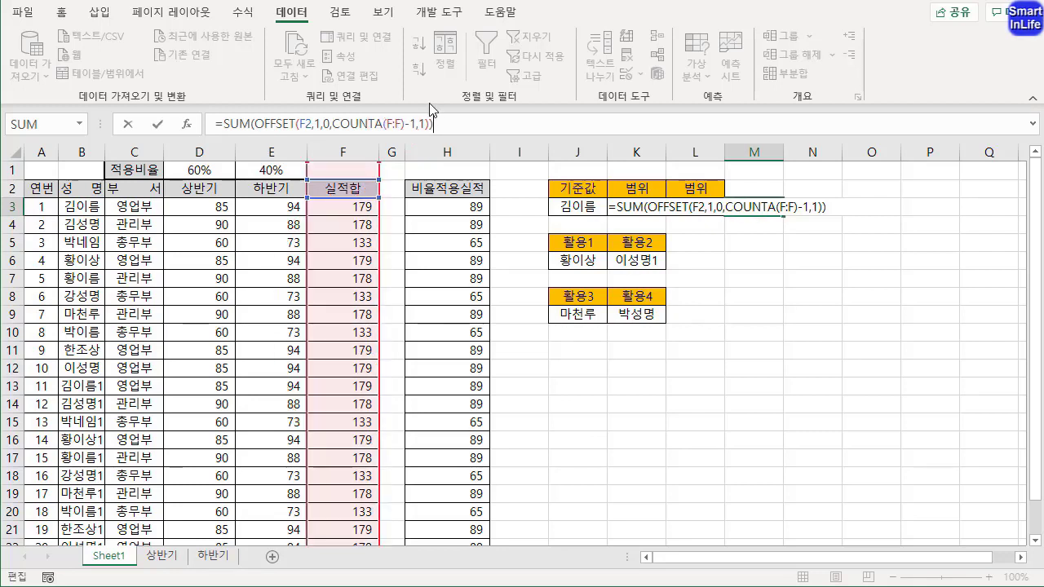
Replace COUNTA(F:F)-1 with COUNT(F:F) as the OFFSET height in M3's formula and enter =SUM(OFFSET(F2,1,0,COUNT(F:F),1))
click(379, 124)
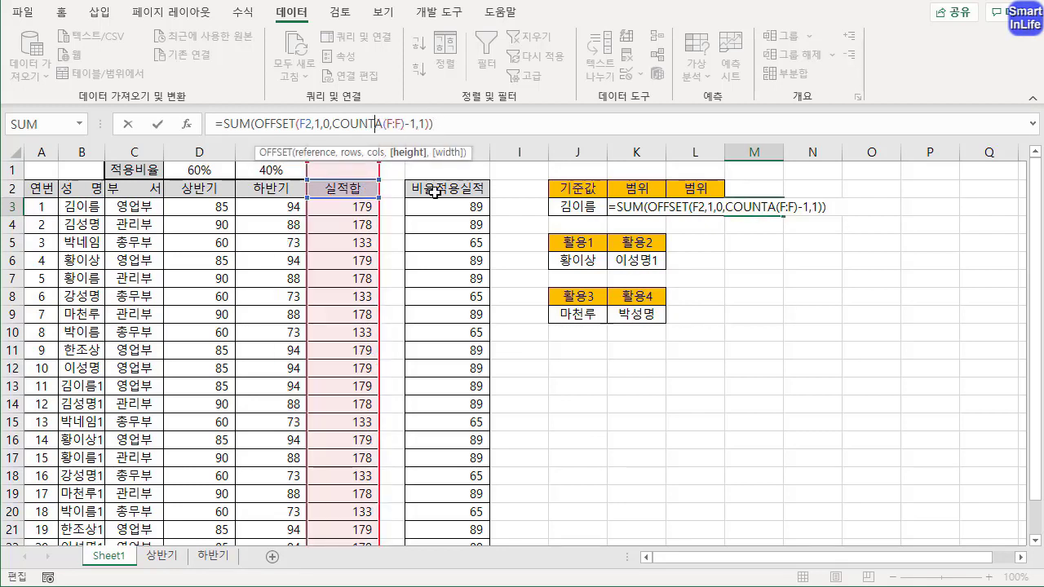
key(BackSpace)
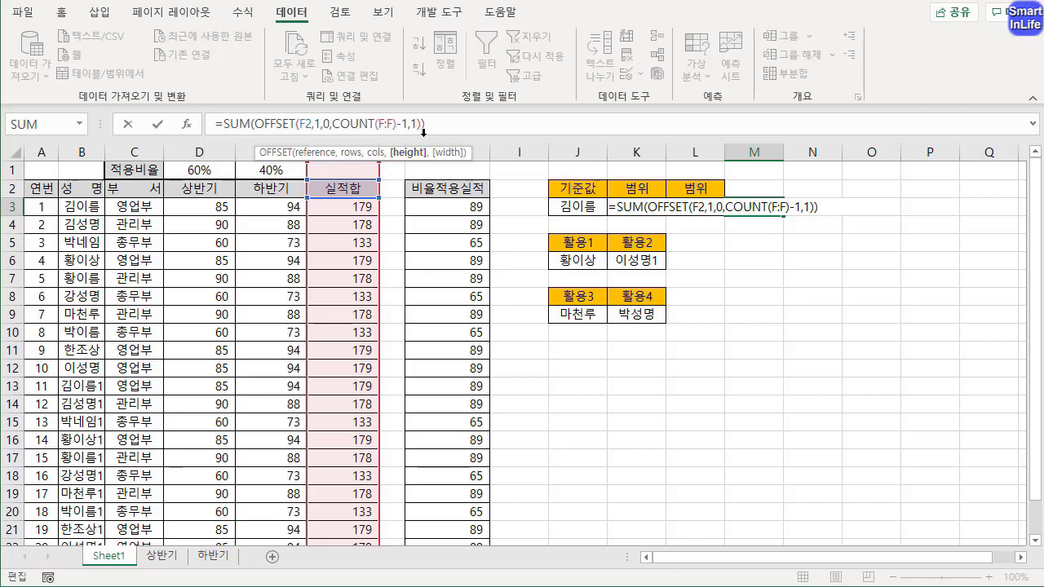
key(Delete)
key(Delete)
click(440, 120)
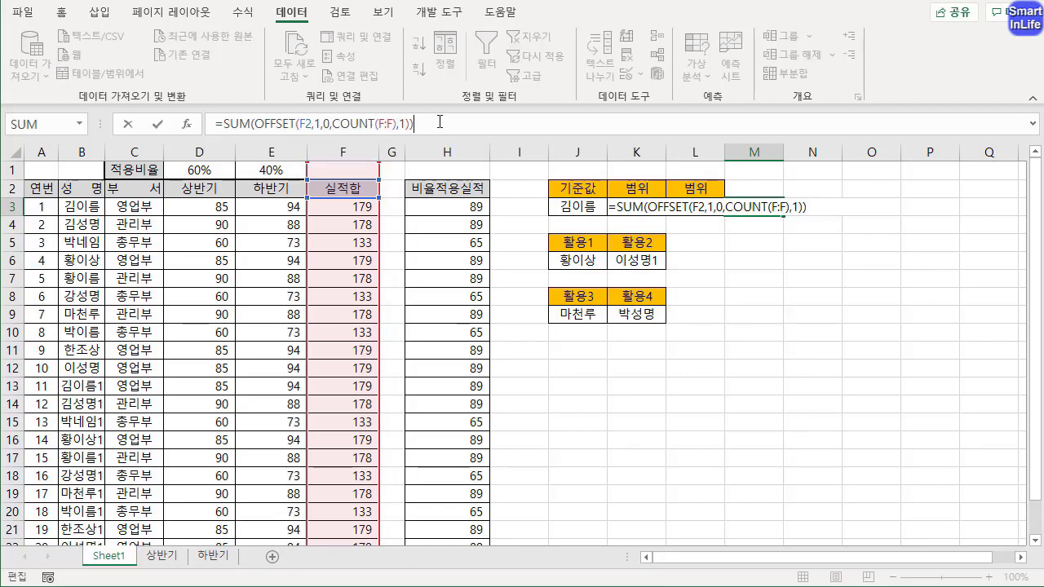
key(Return)
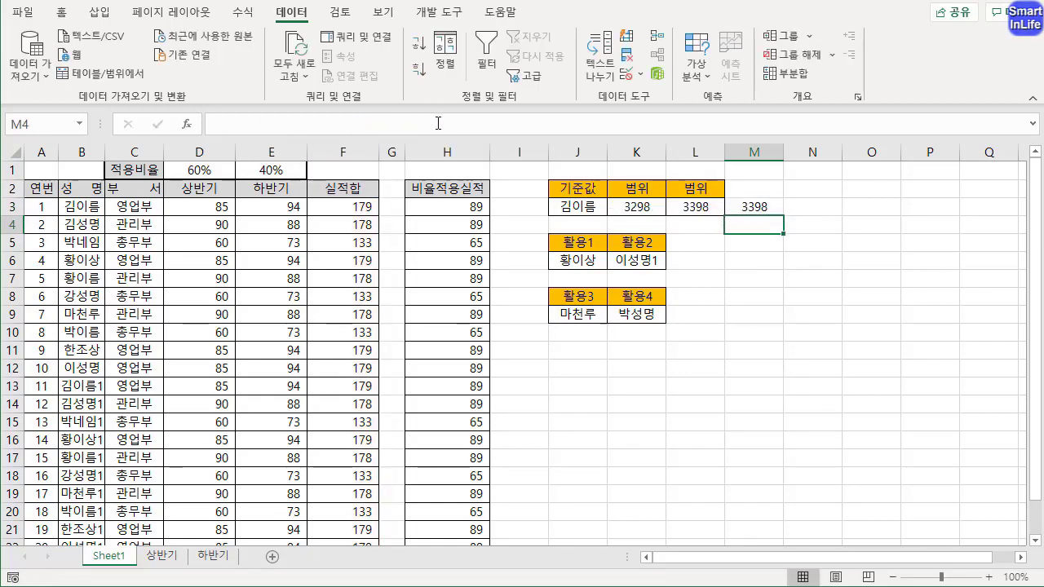
Compare the COUNTA-based formula and result in L3 with the COUNT-based formula and result in M3
click(695, 208)
click(754, 208)
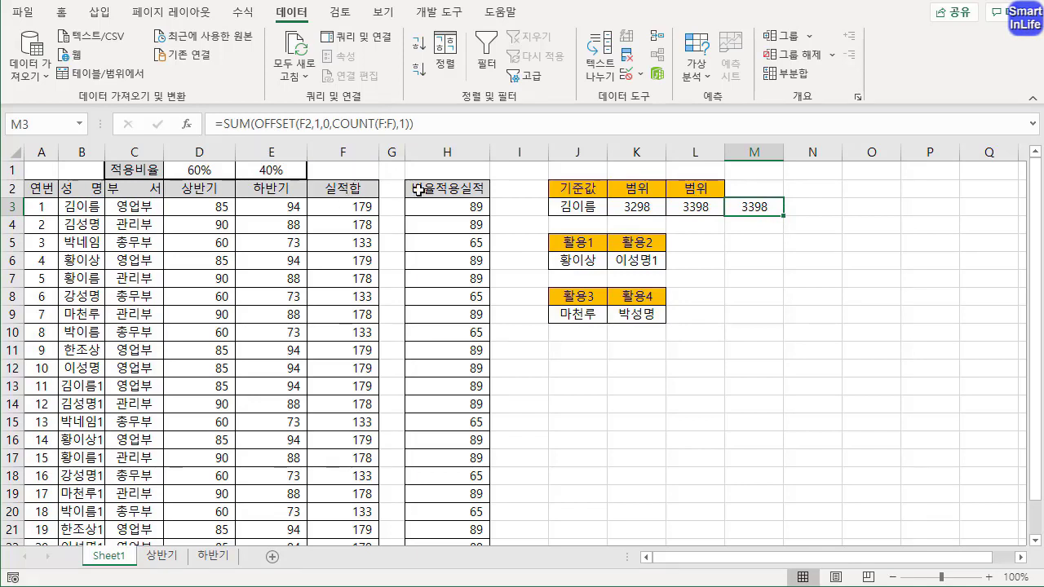
click(695, 208)
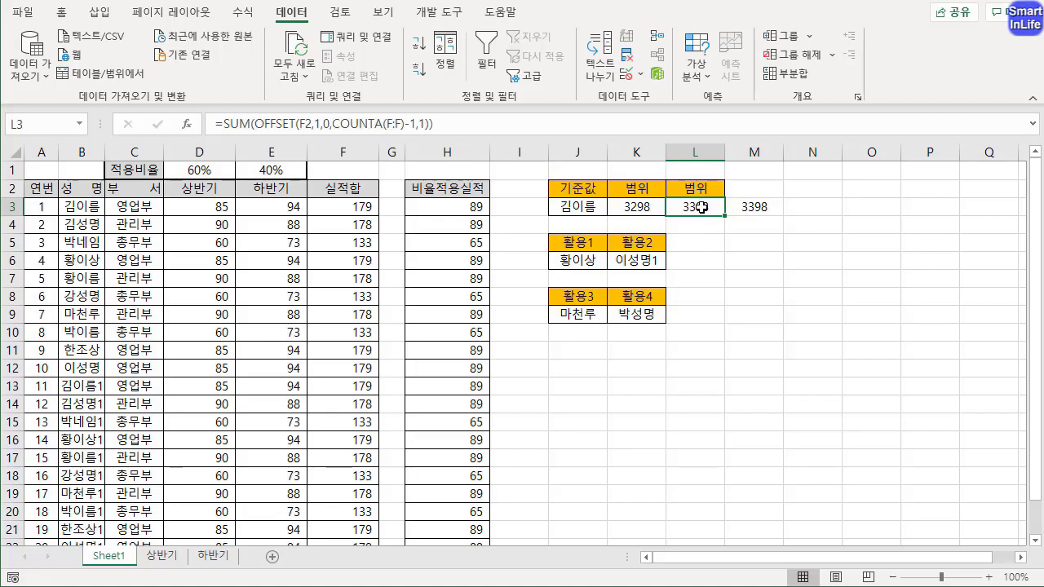
click(751, 207)
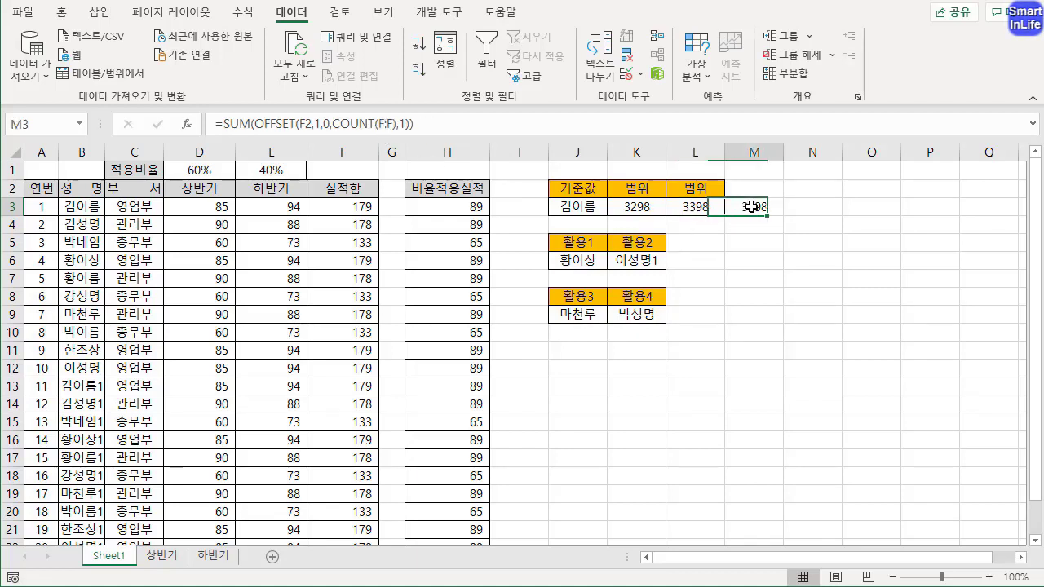
click(709, 300)
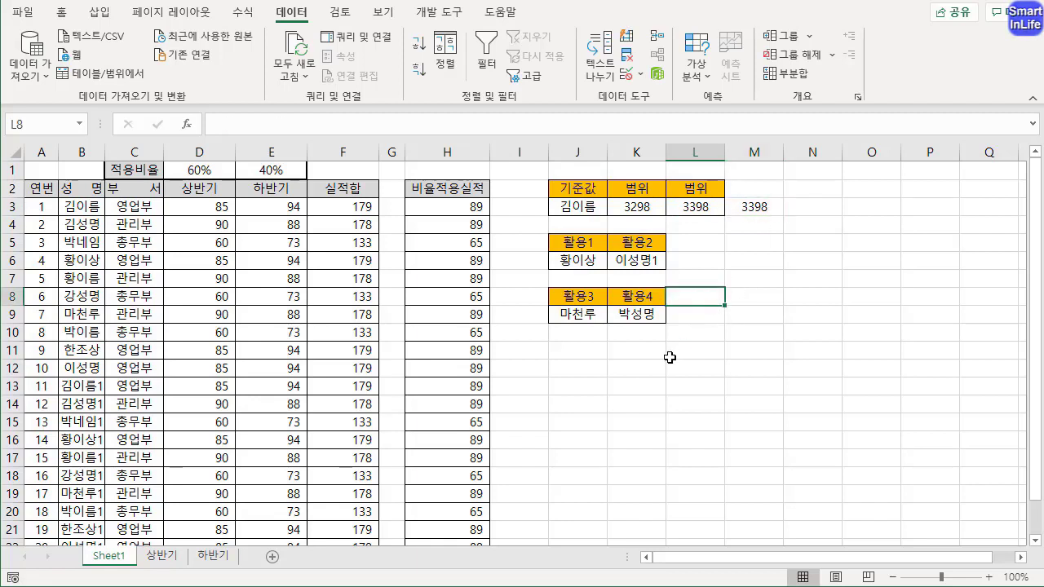